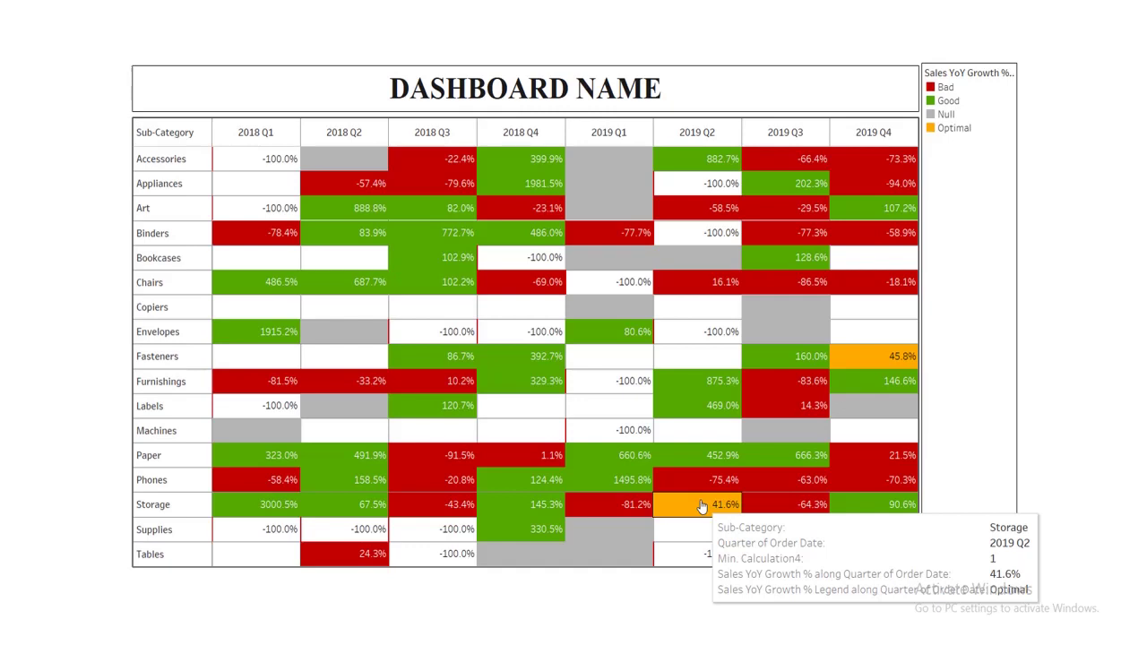
Exit presentation mode to show the full workspace around the Conditional formating dashboard.
key("Escape")
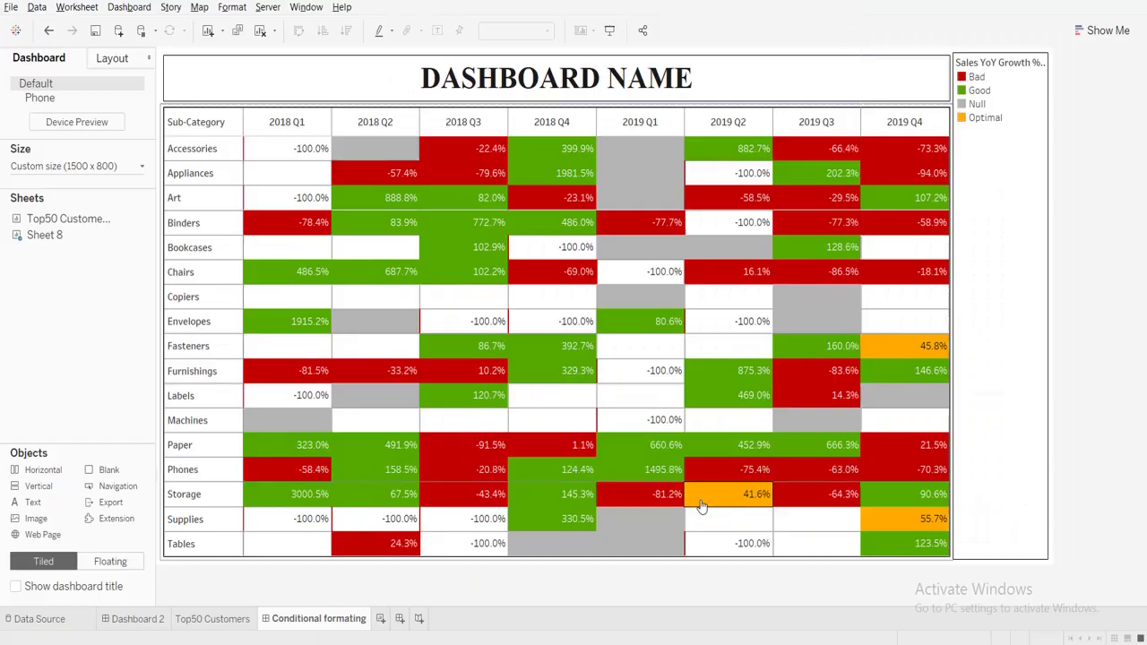
Create a new worksheet and place Sub-Category on Rows.
left_click(381, 618)
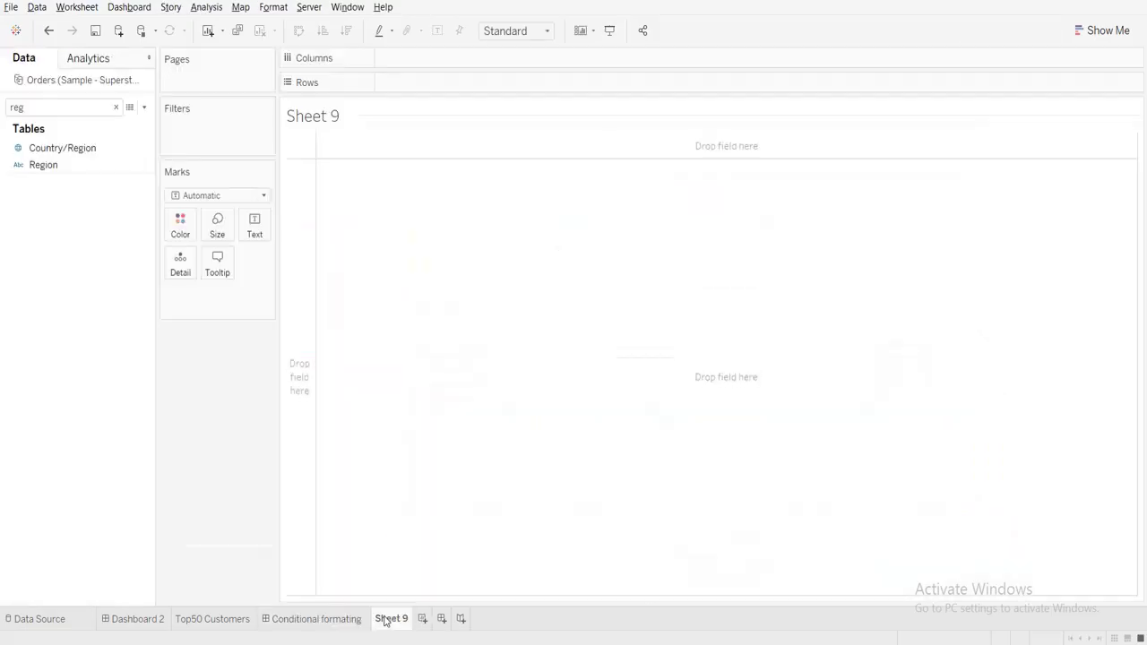
left_click(116, 108)
left_click(93, 104)
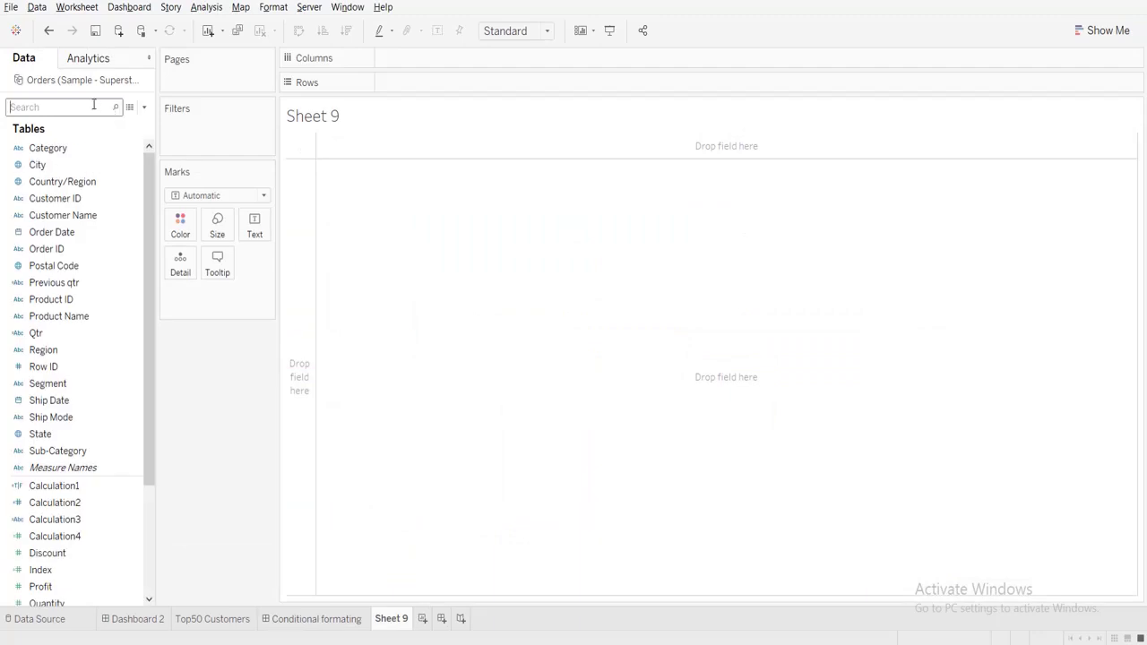
type("cat")
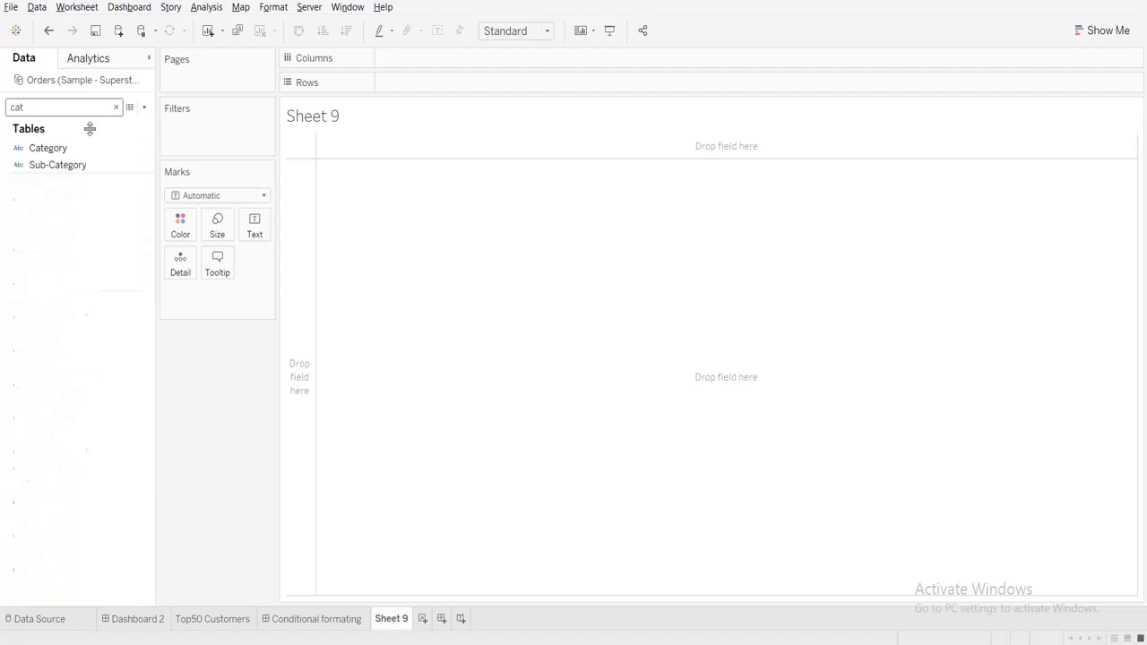
left_click_drag(59, 165, 421, 86)
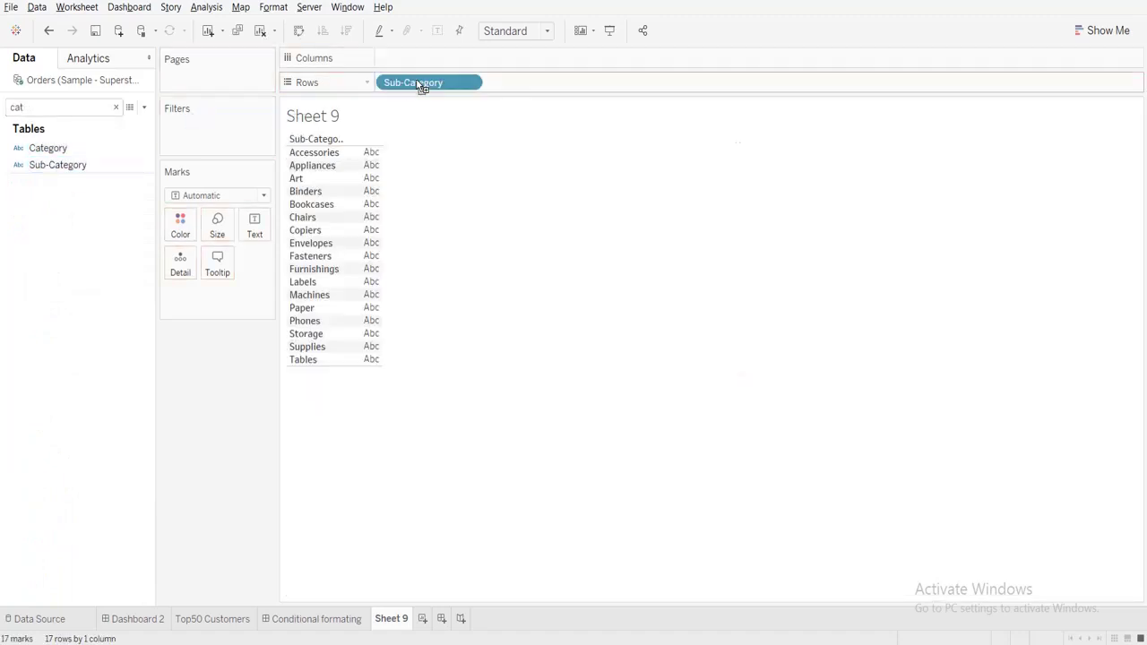
Put Order Date on Columns as continuous quarters spanning 2016 Q1 to 2019 Q4.
double_click(36, 108)
type("order")
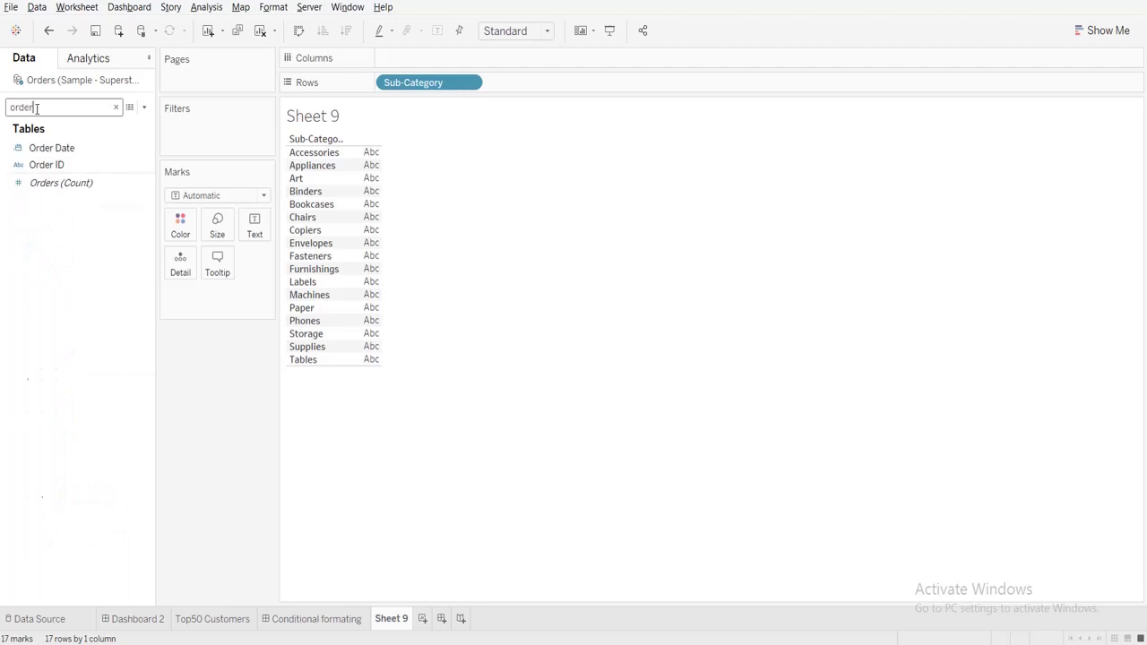
left_click_drag(51, 148, 492, 57)
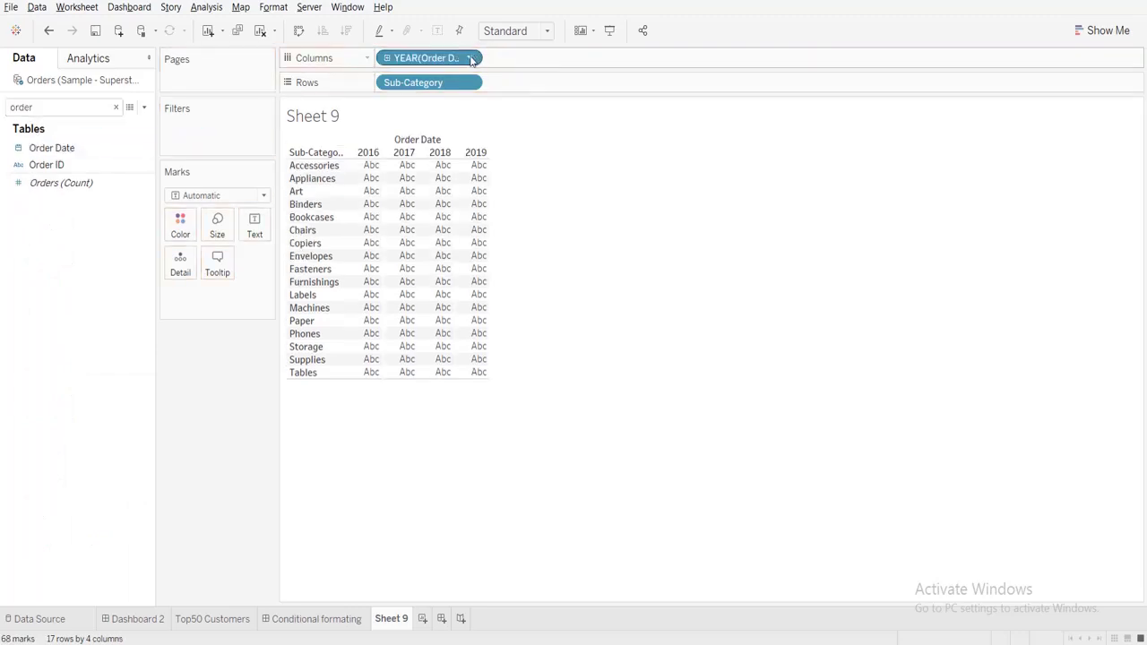
left_click(470, 59)
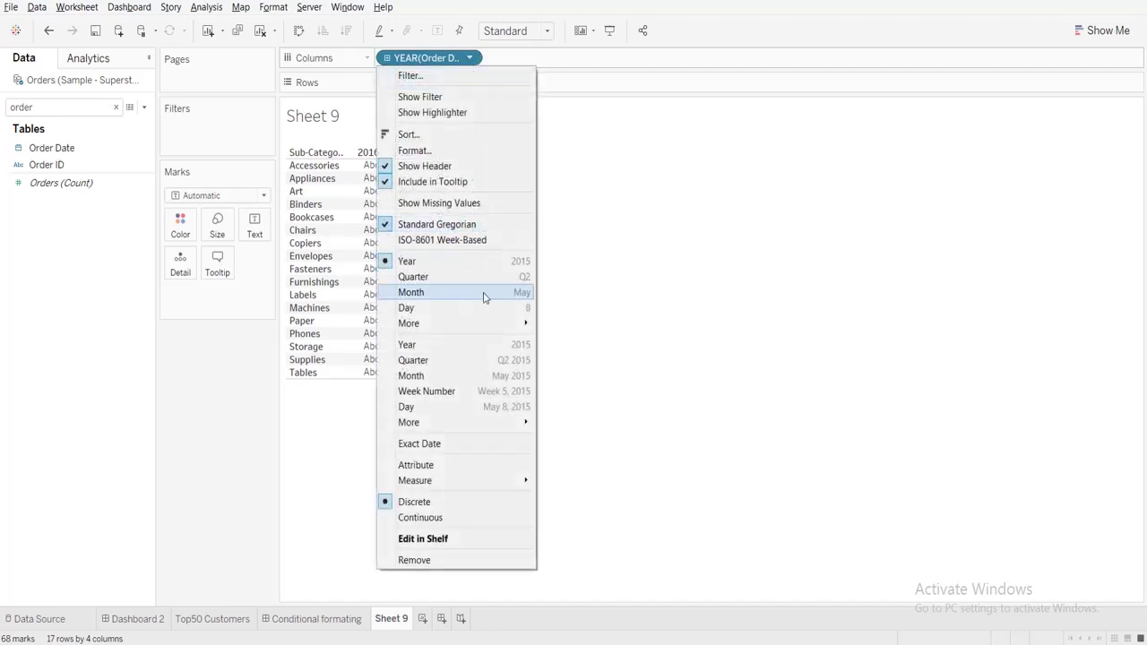
left_click(487, 361)
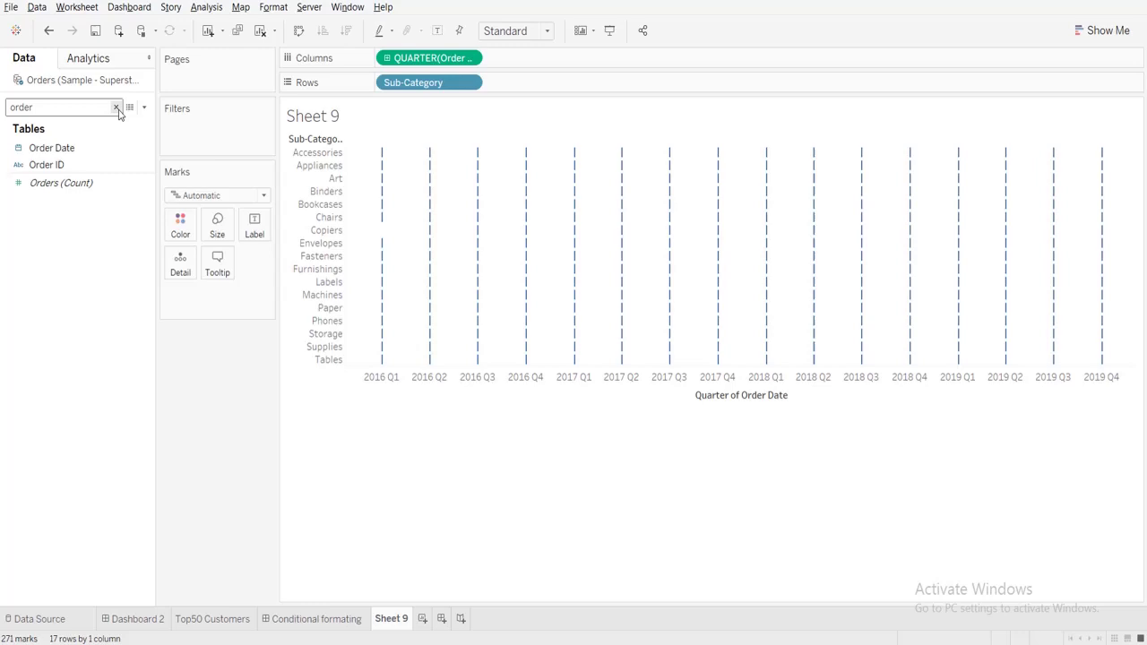
left_click(83, 106)
Label the cells with SUM(Sales) and make the quarter pill discrete, forming a 17×16 text table.
key("ctrl+a")
type("sales")
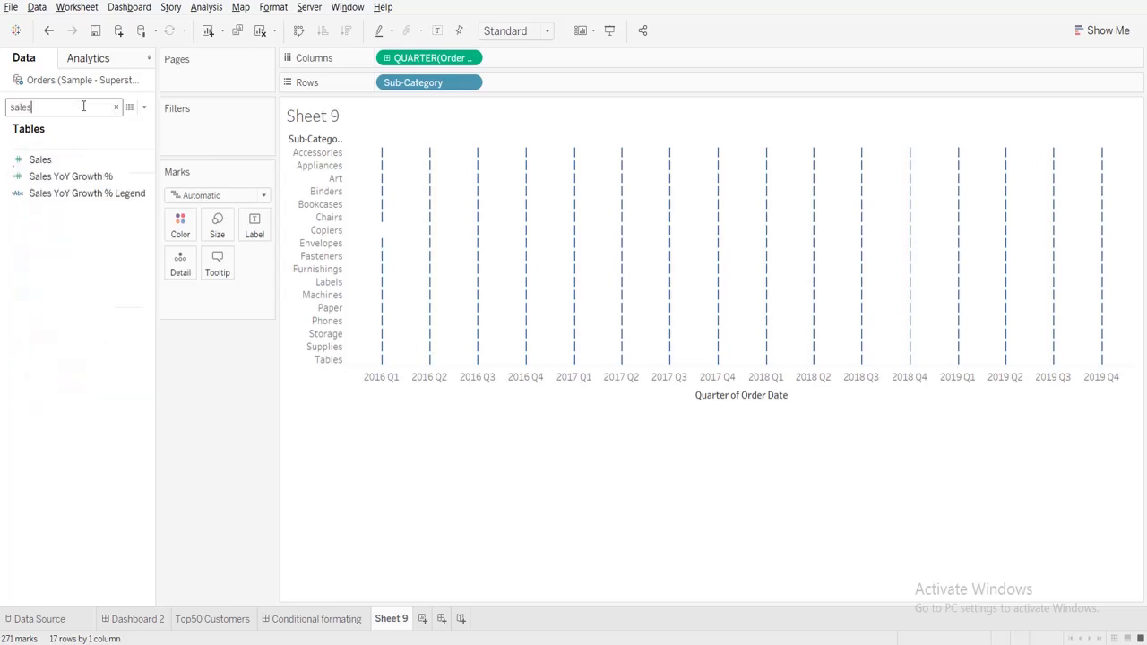
left_click_drag(79, 161, 257, 234)
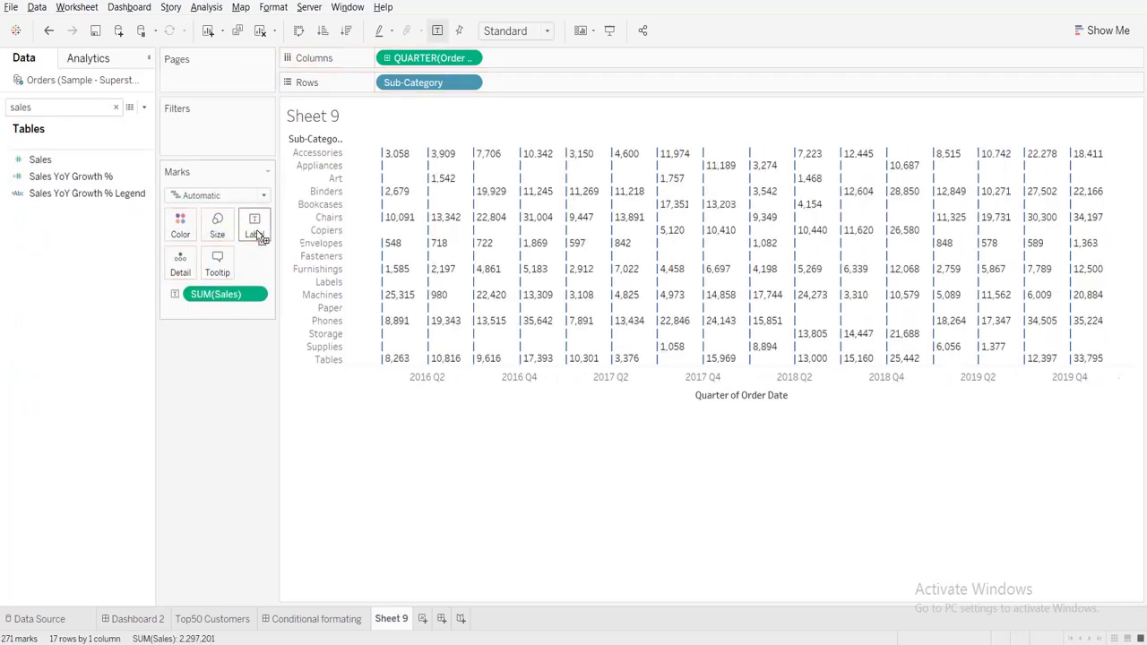
left_click(224, 196)
left_click(220, 213)
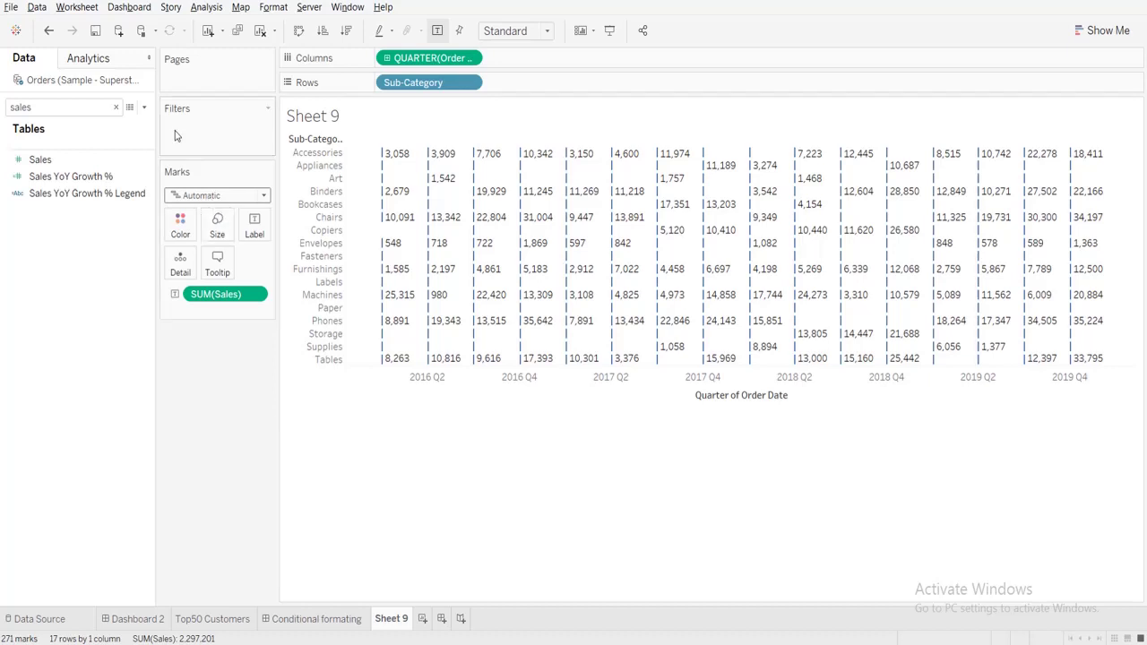
left_click(116, 107)
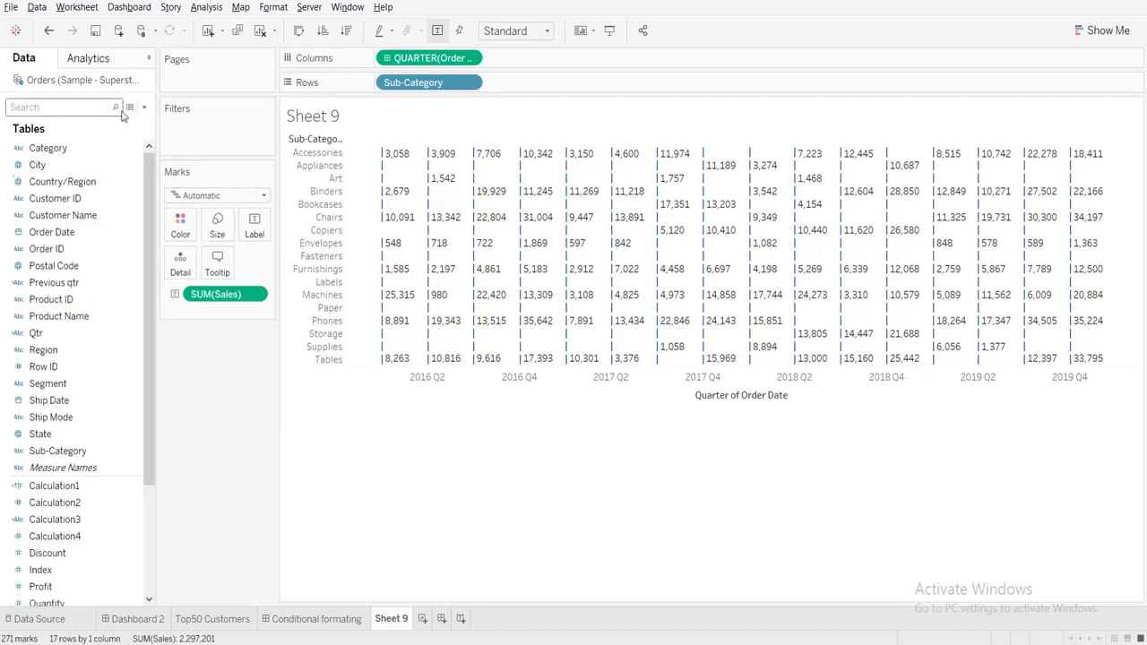
right_click(452, 63)
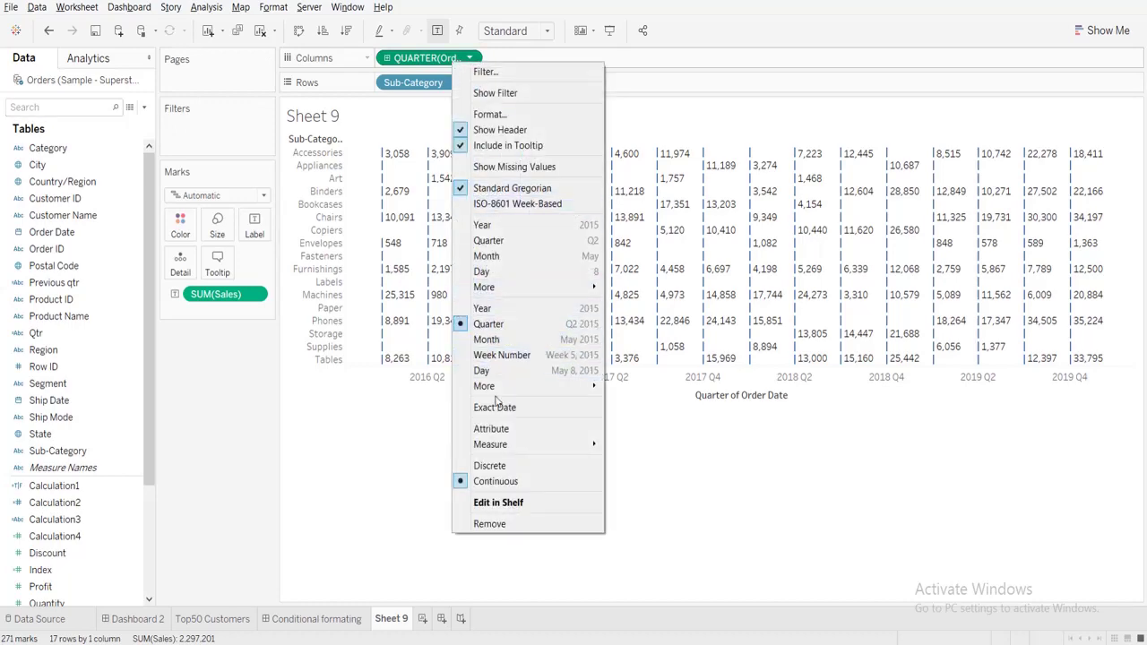
left_click(492, 466)
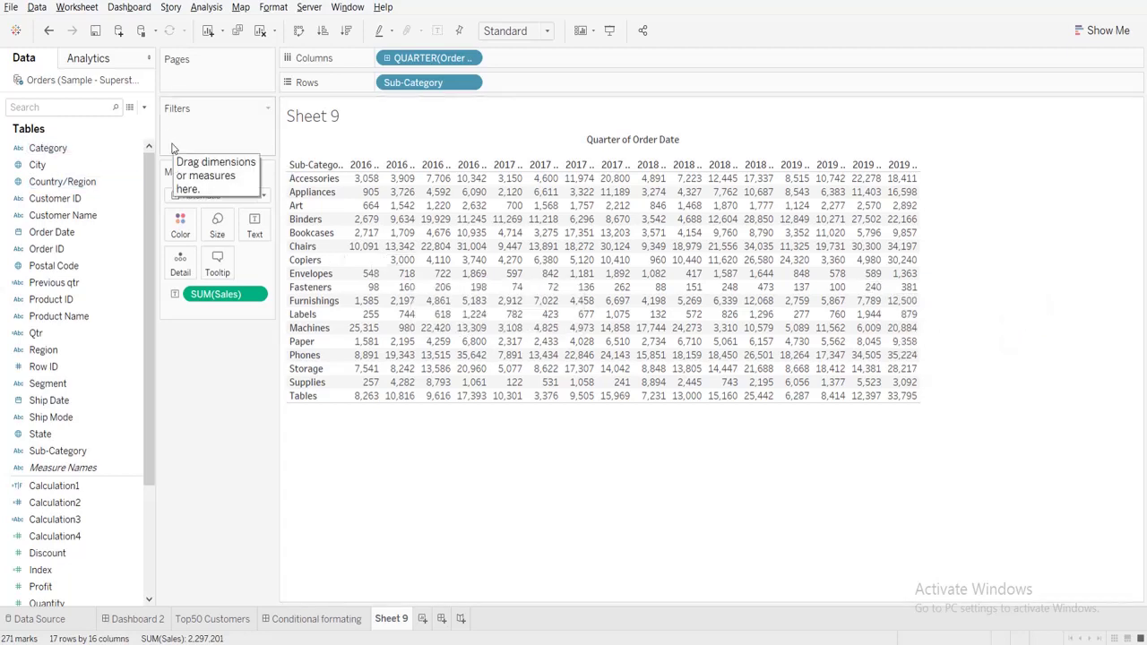
Find the Index field and check that its formula is INDEX().
left_click(82, 107)
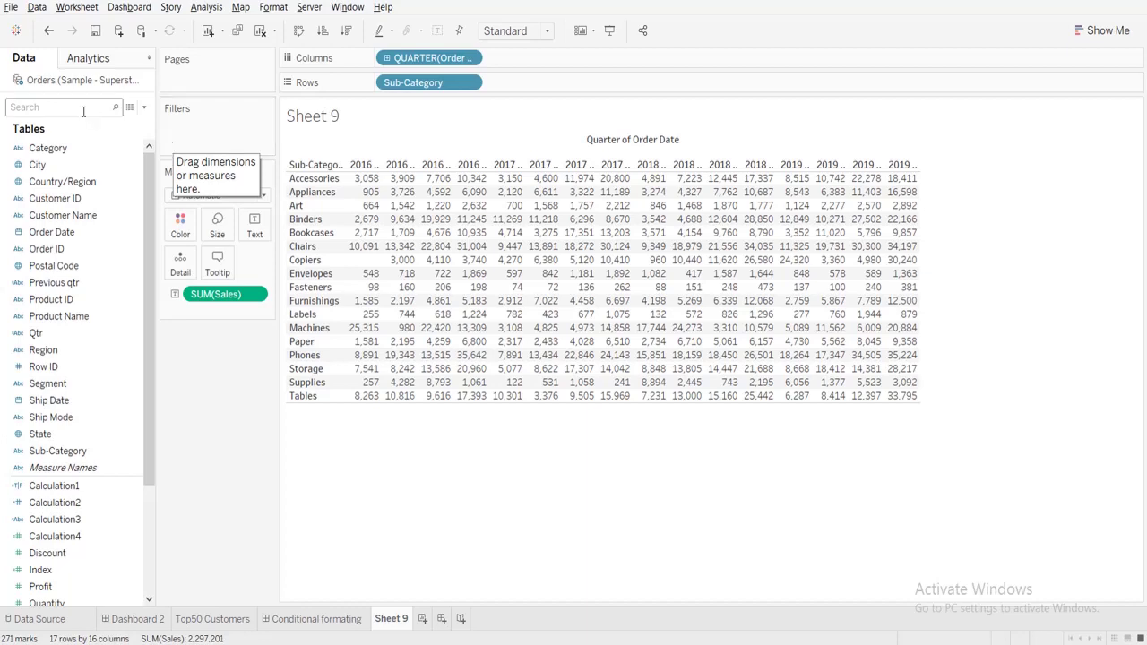
type("im")
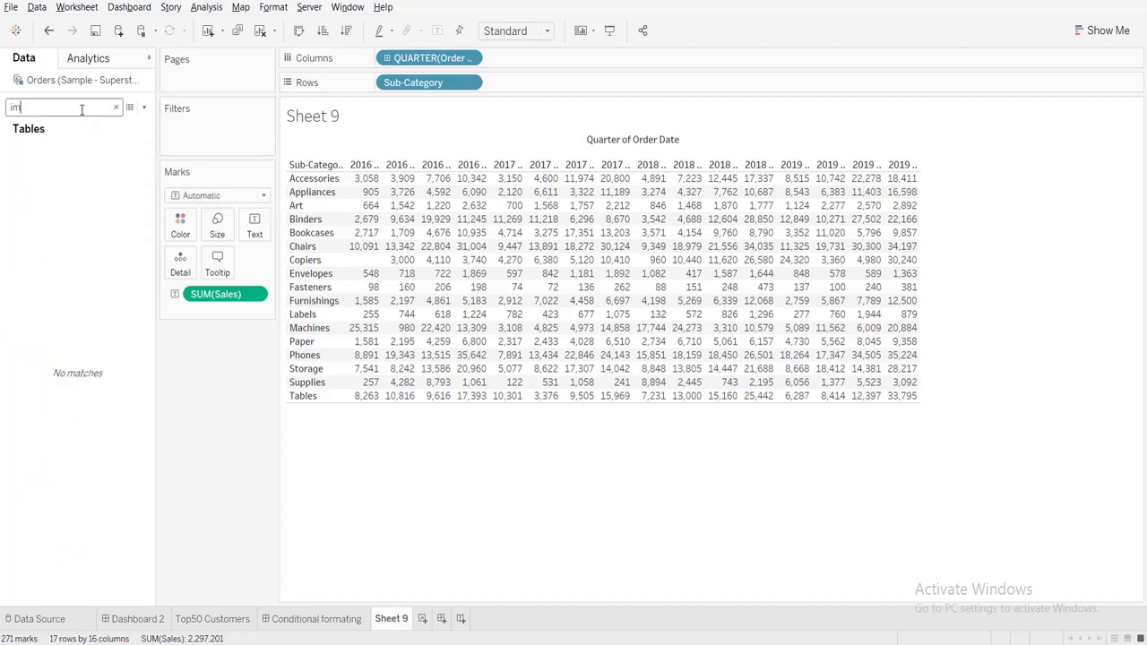
key("BackSpace")
type("nd")
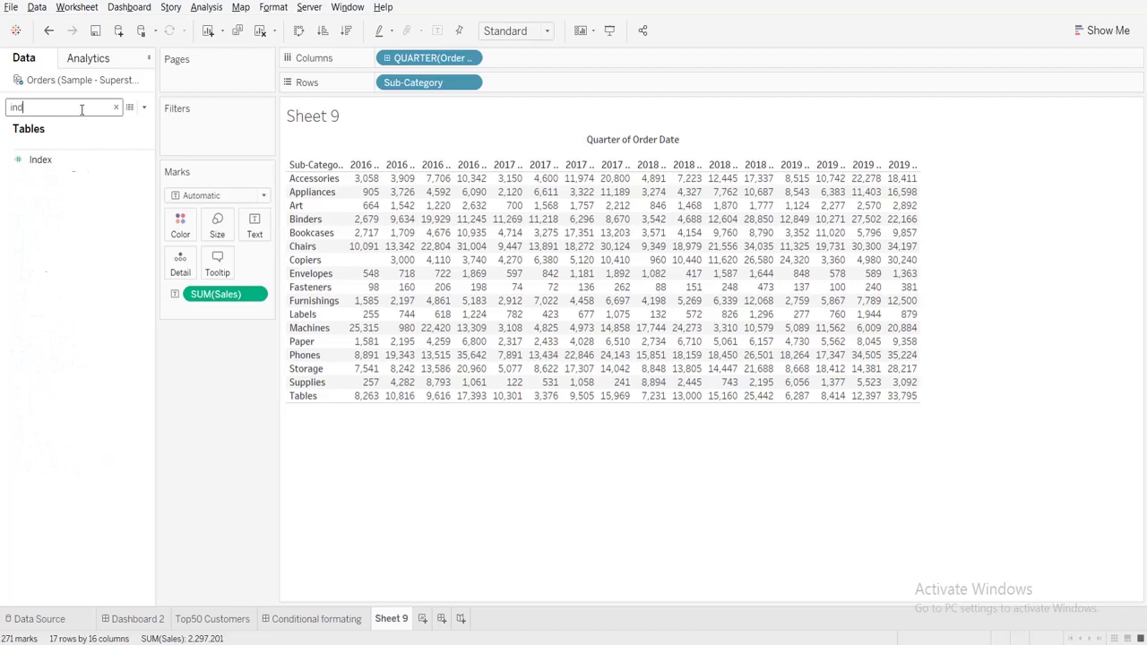
right_click(64, 158)
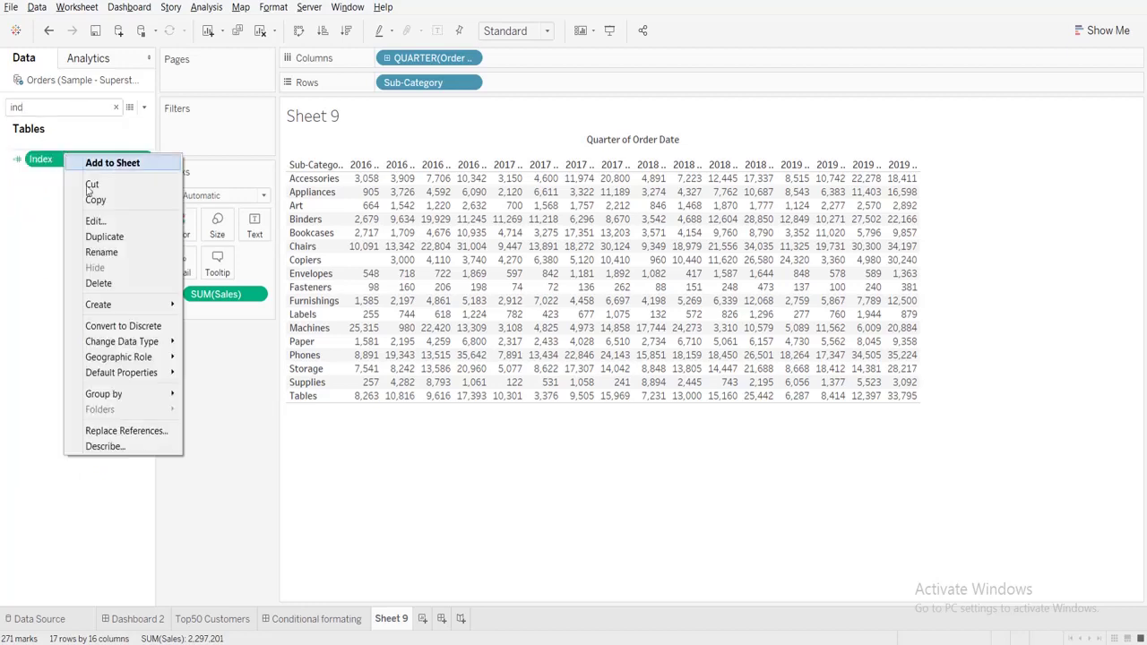
left_click(105, 222)
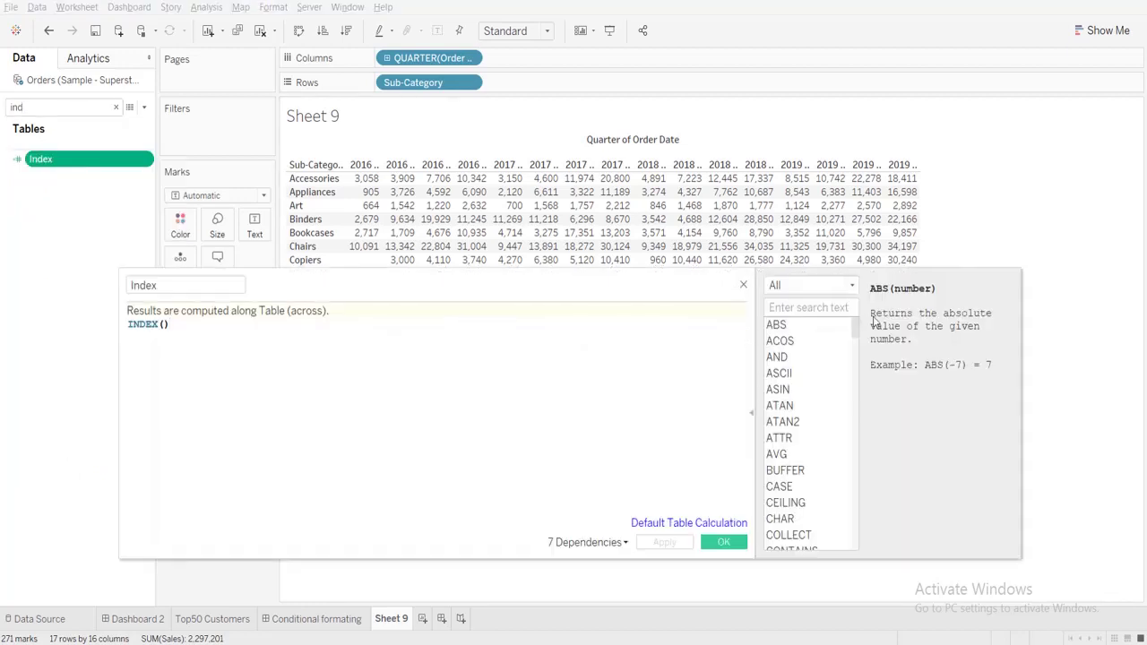
left_click(743, 286)
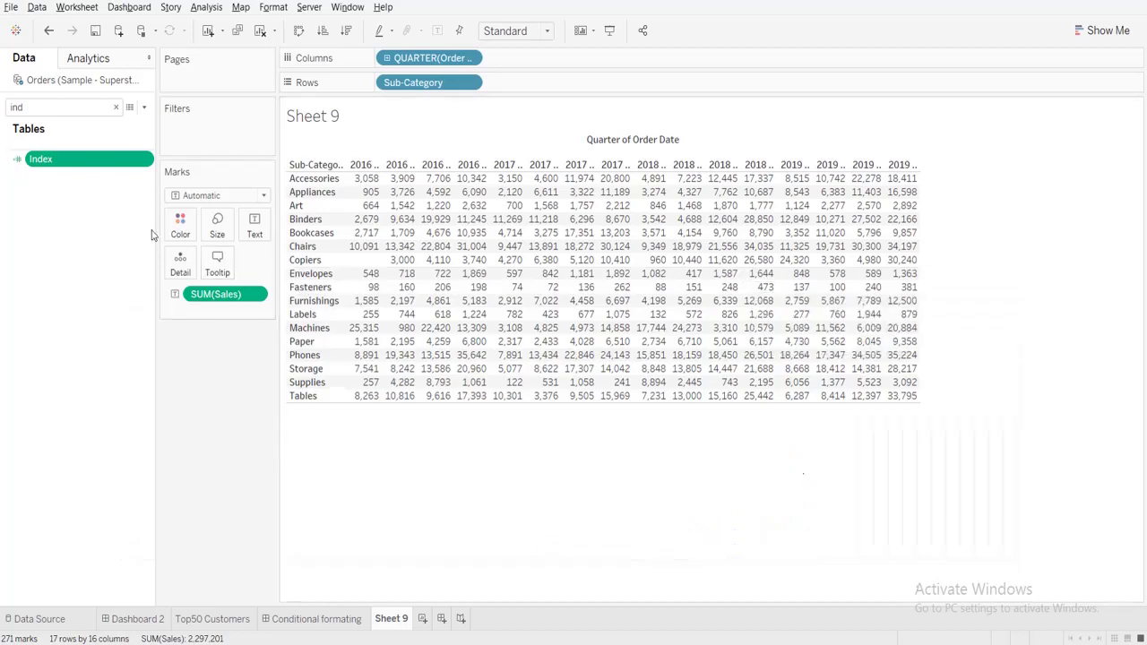
Filter on Index with At least 8, leaving quarters 2017 Q4 to 2019 Q4.
left_click_drag(52, 159, 216, 139)
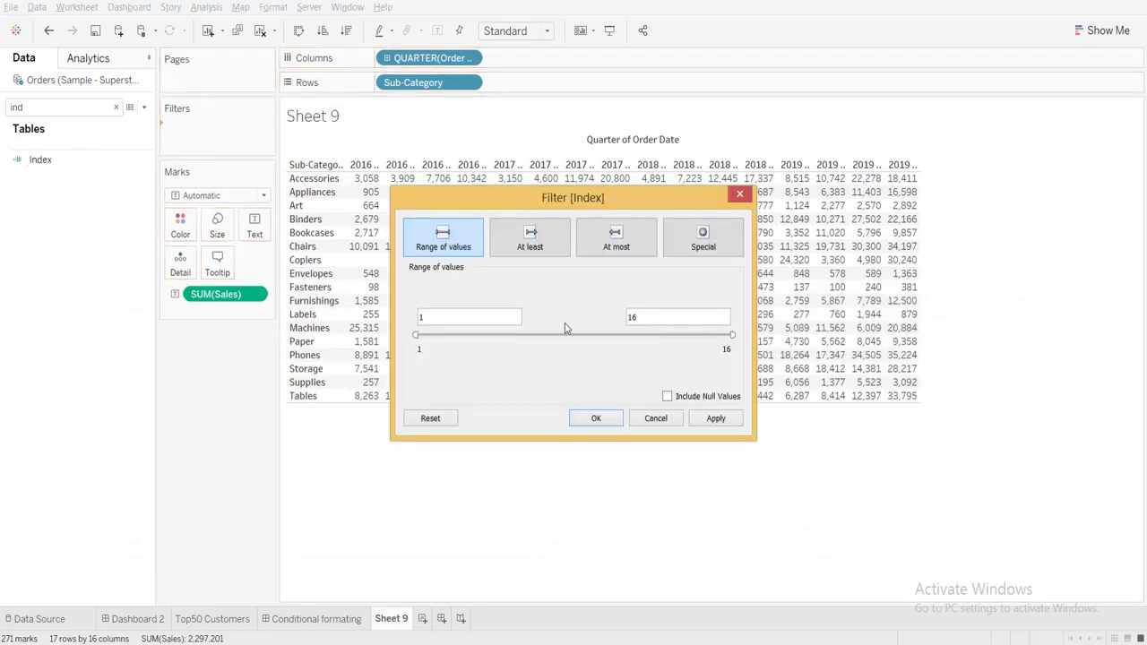
left_click(651, 315)
left_click(517, 239)
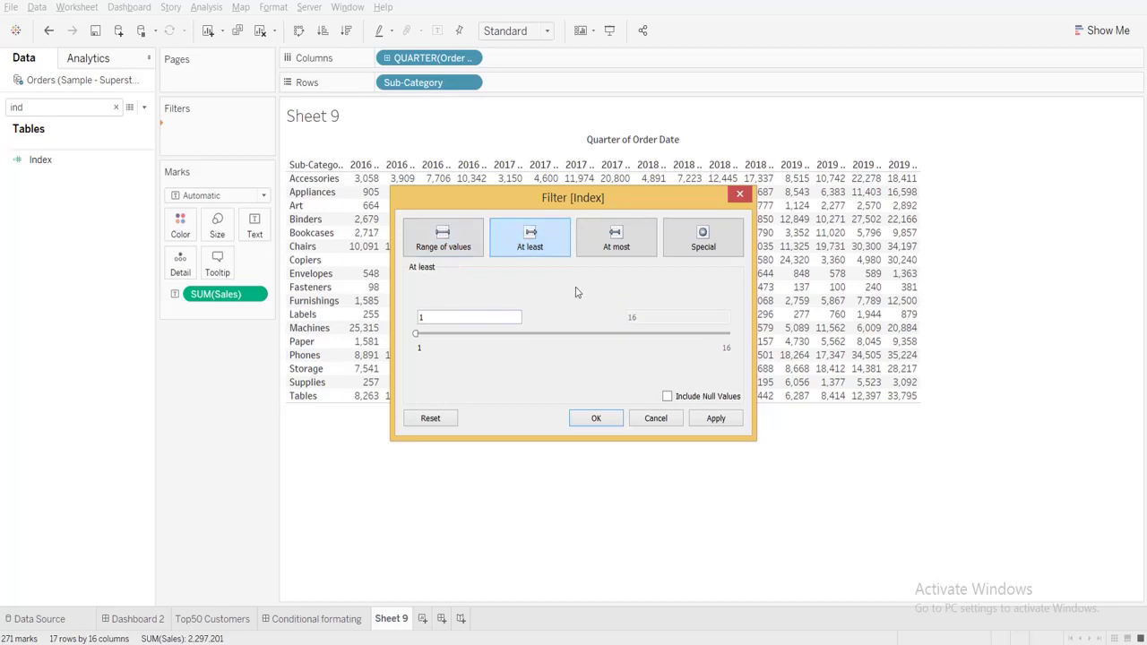
key("BackSpace")
type("8")
left_click(715, 418)
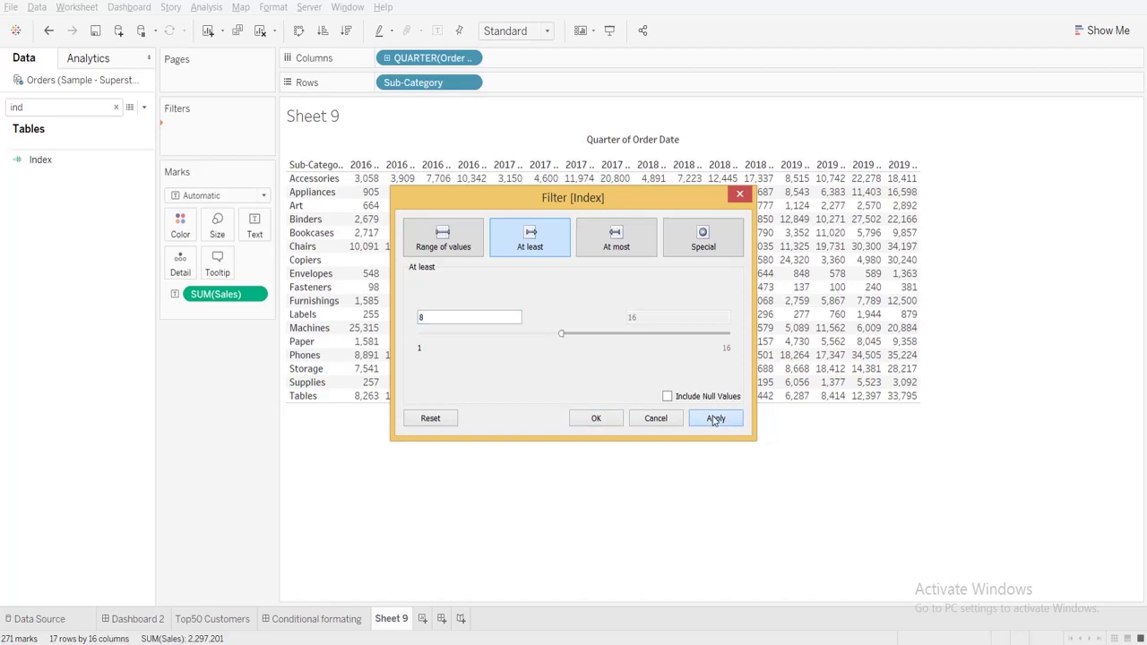
left_click(609, 422)
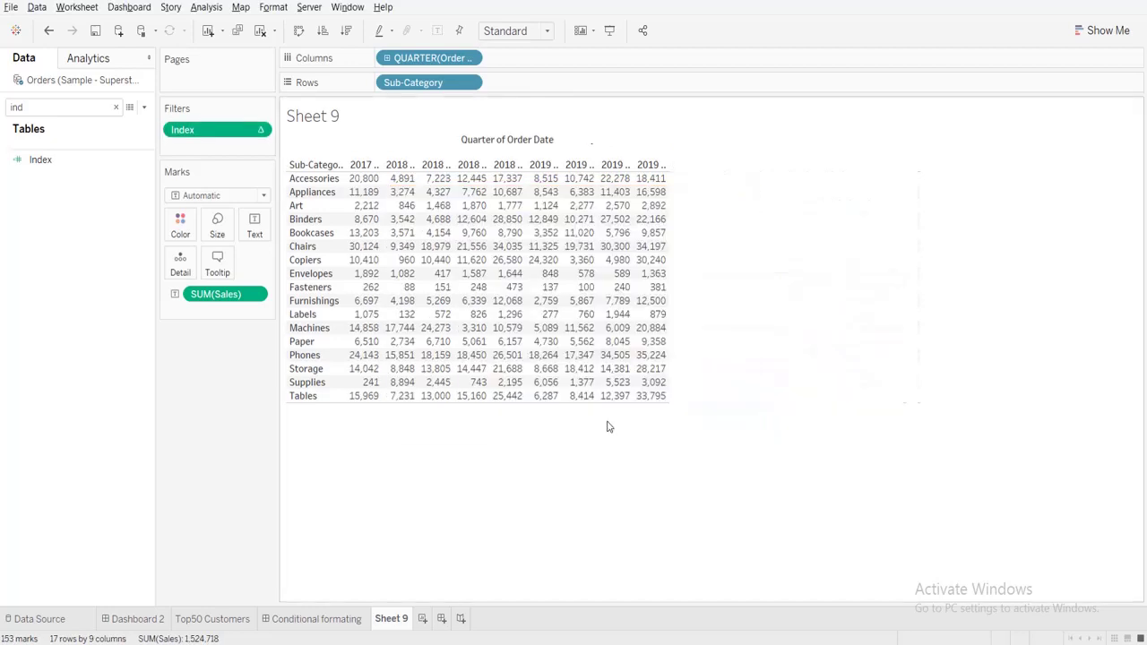
Fit the table to Entire View and raise the Index filter minimum to 9.
left_click(522, 36)
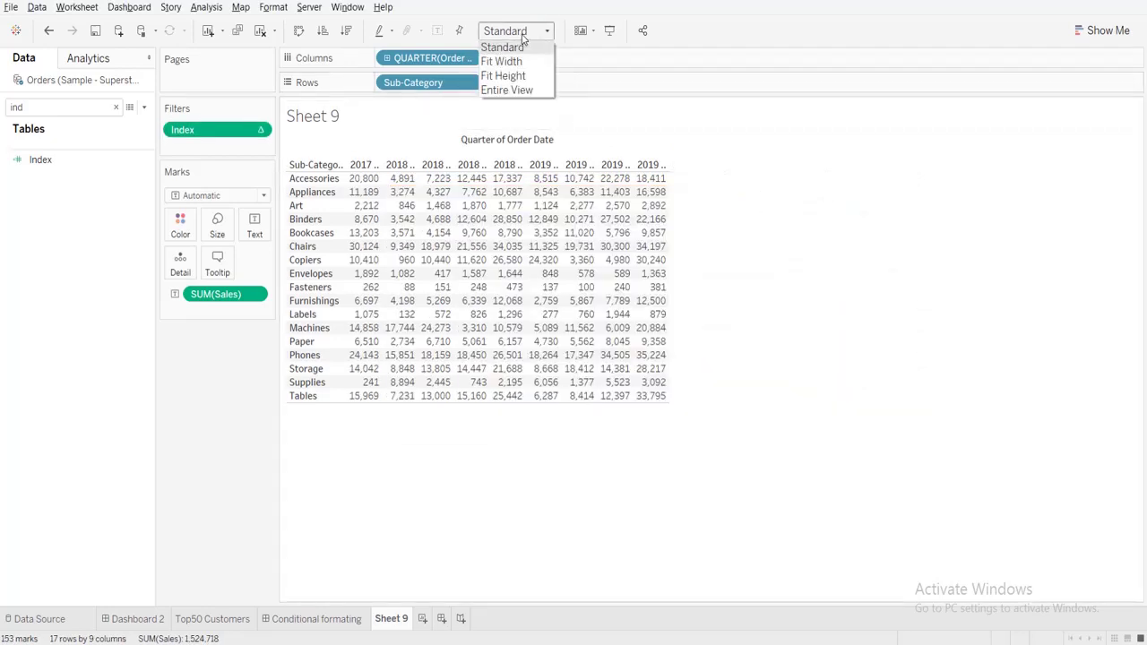
left_click(520, 89)
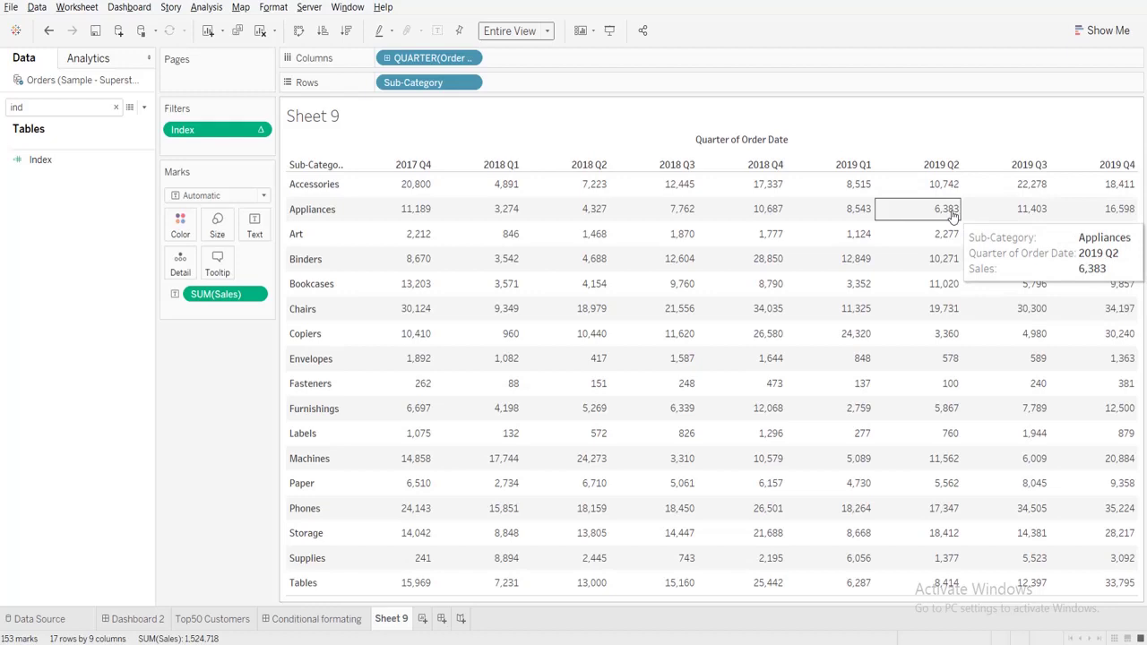
right_click(198, 135)
left_click(222, 141)
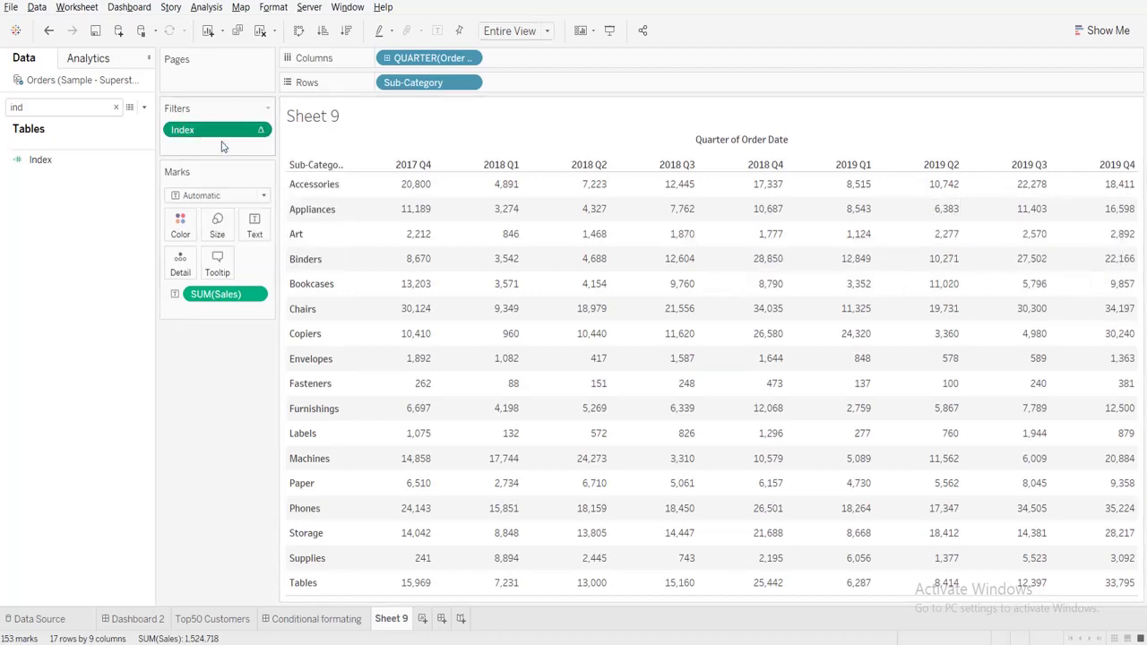
key("BackSpace")
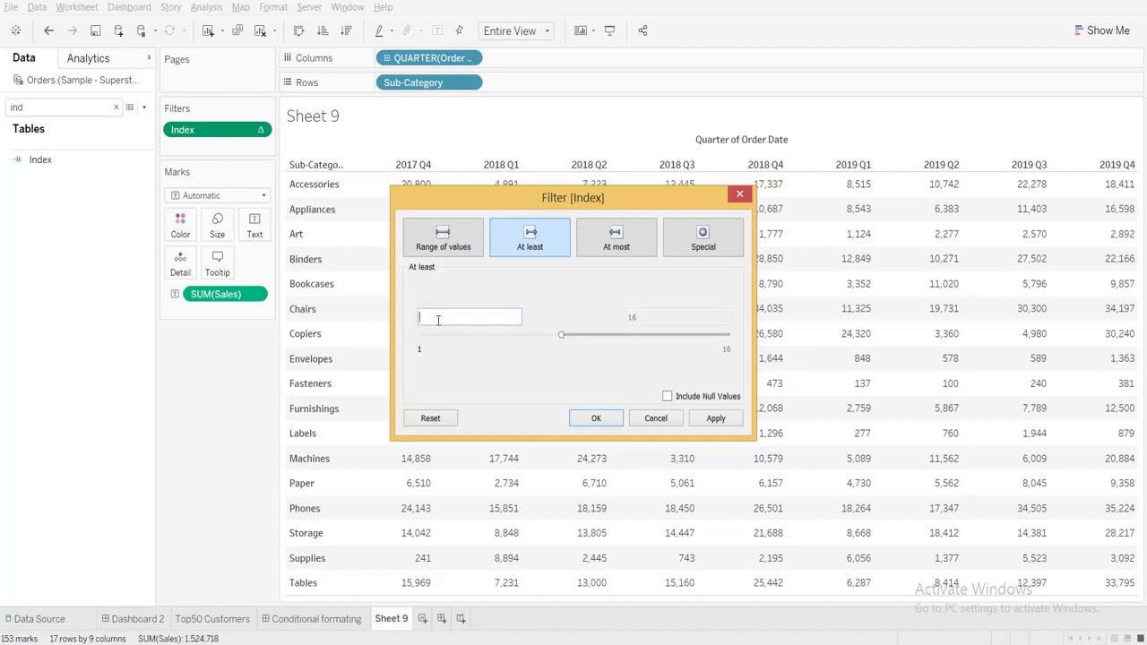
type("9")
left_click(723, 423)
left_click(609, 425)
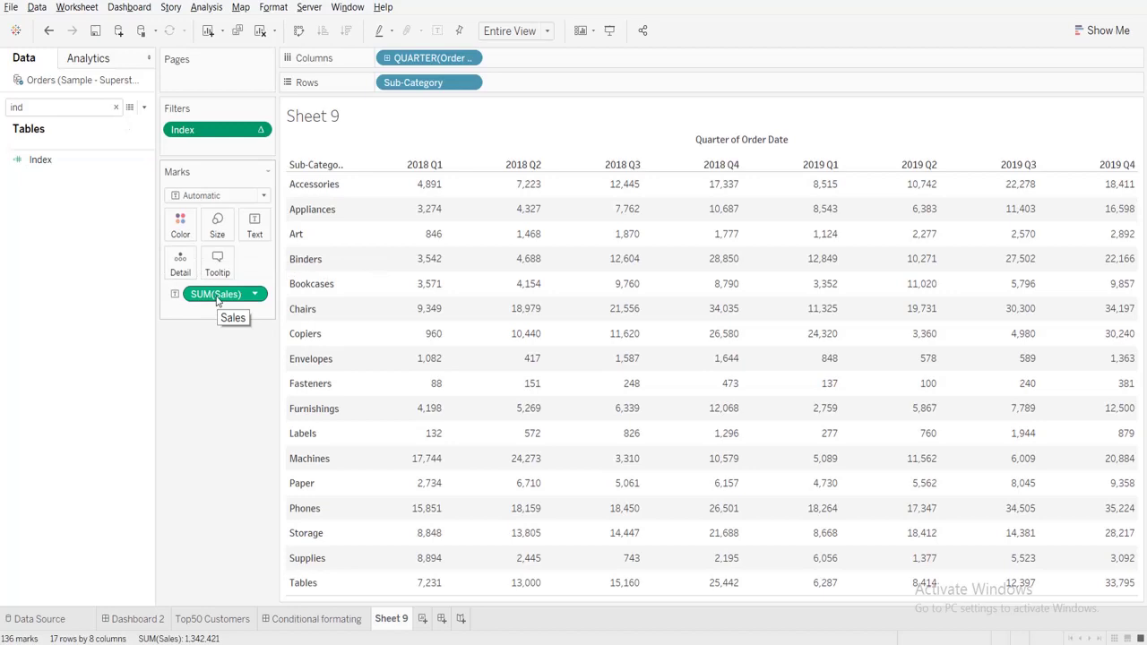
Start a calculated field named 'YoY Sales Growth %' containing SUM([Sales]).
left_click(143, 107)
left_click(133, 122)
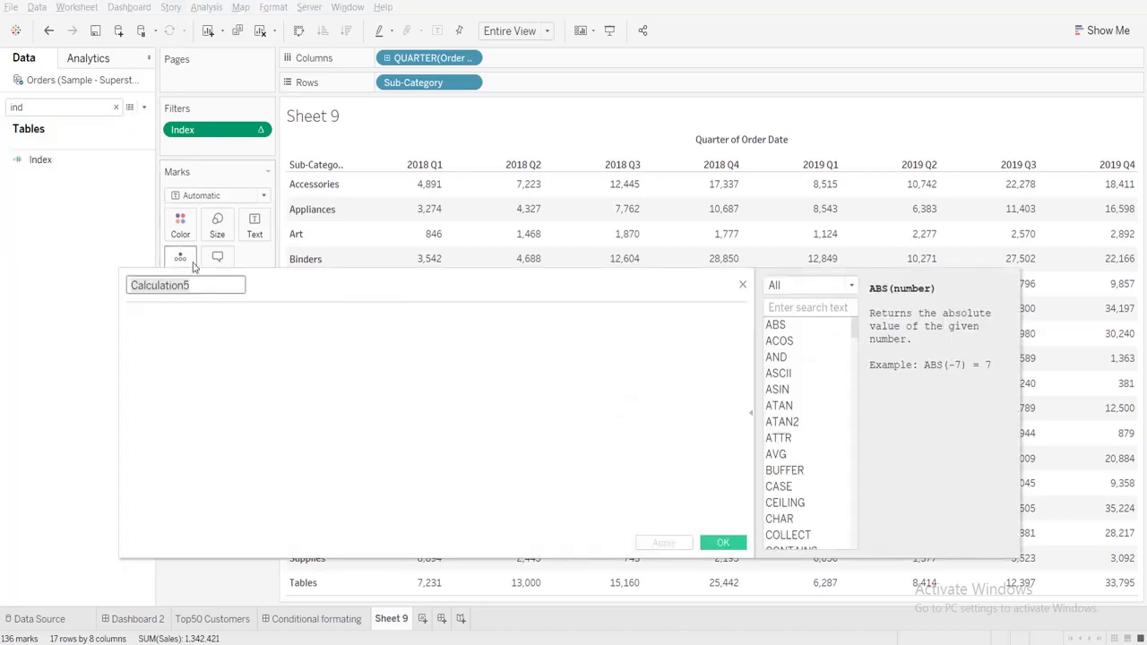
type("YoY")
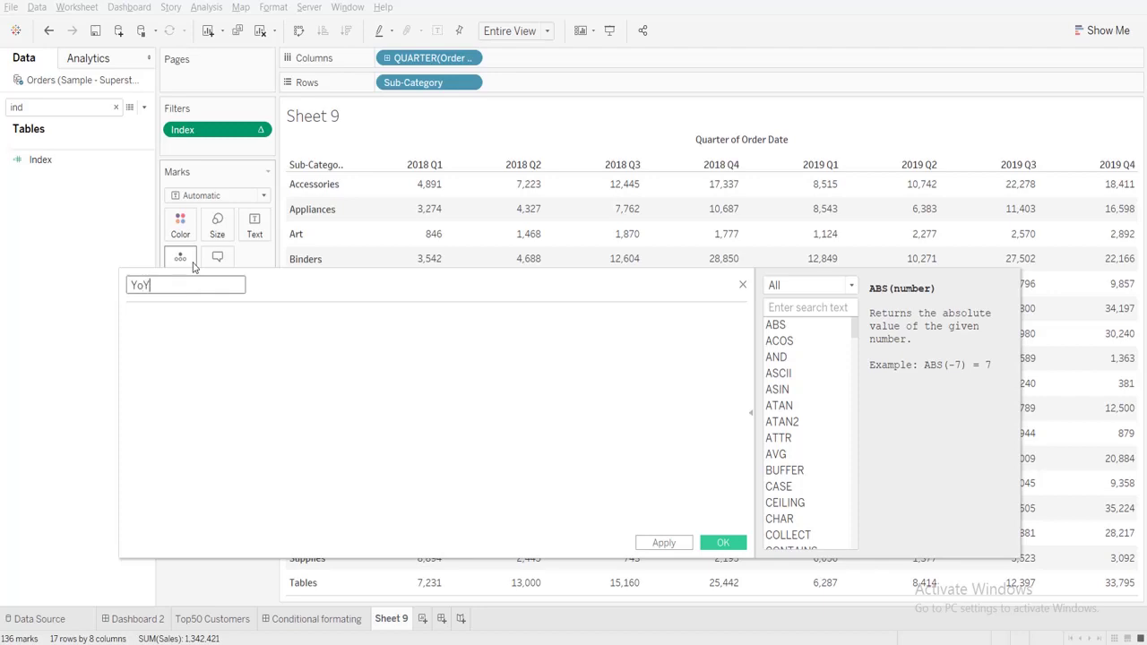
type(" Sales Growth %")
left_click(175, 323)
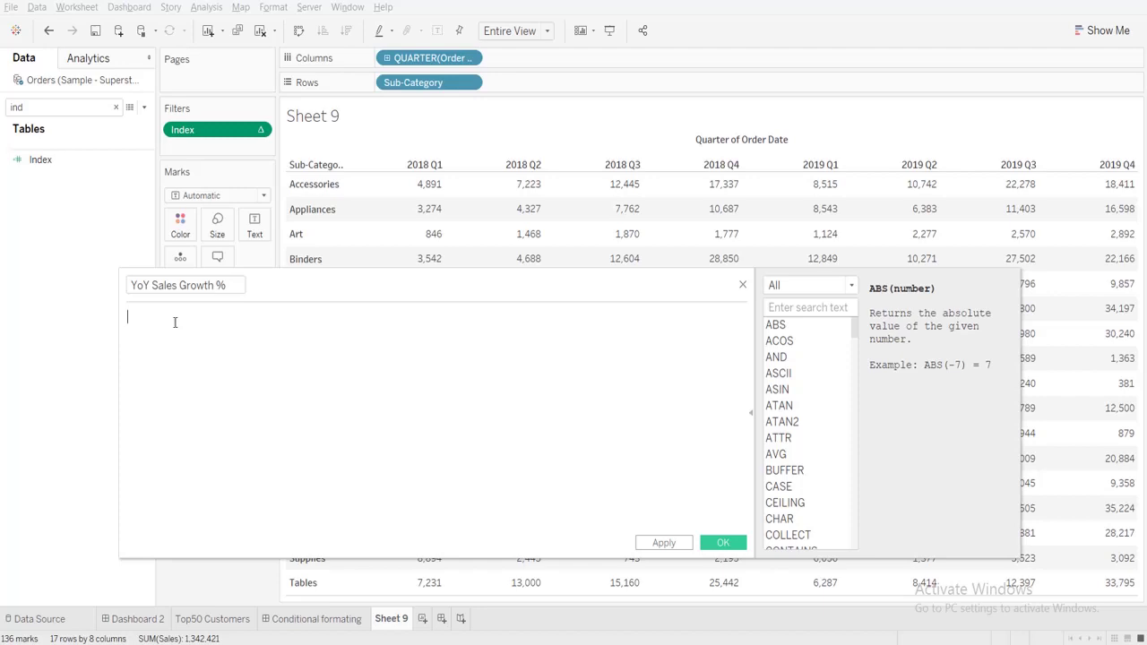
type("[Sales]")
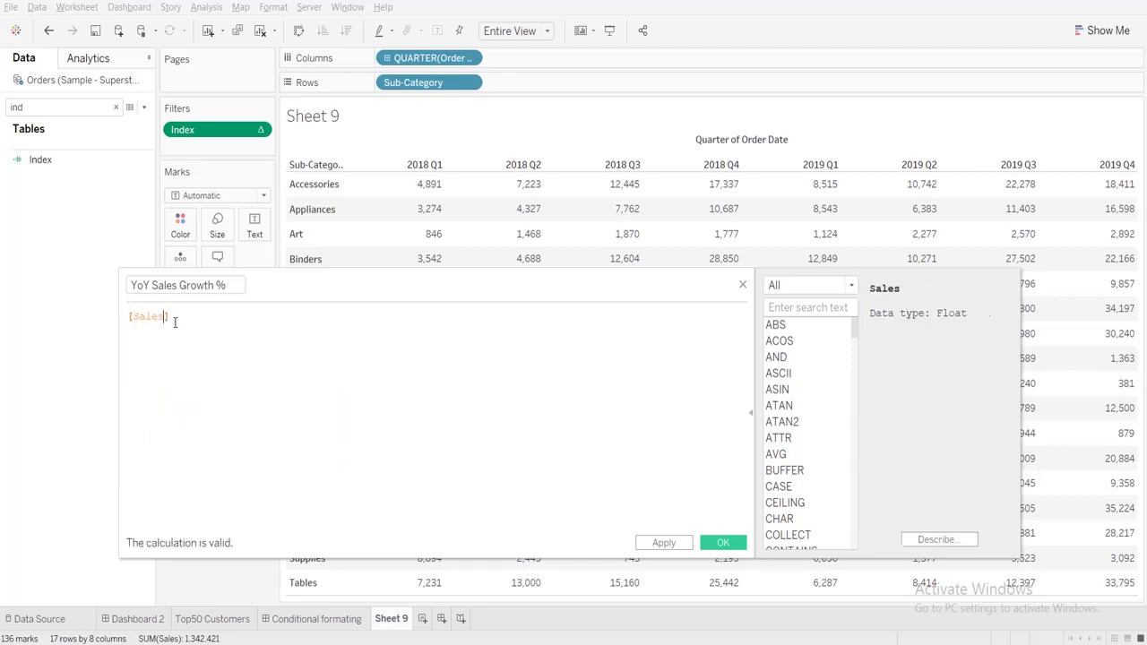
key("Home")
type("S")
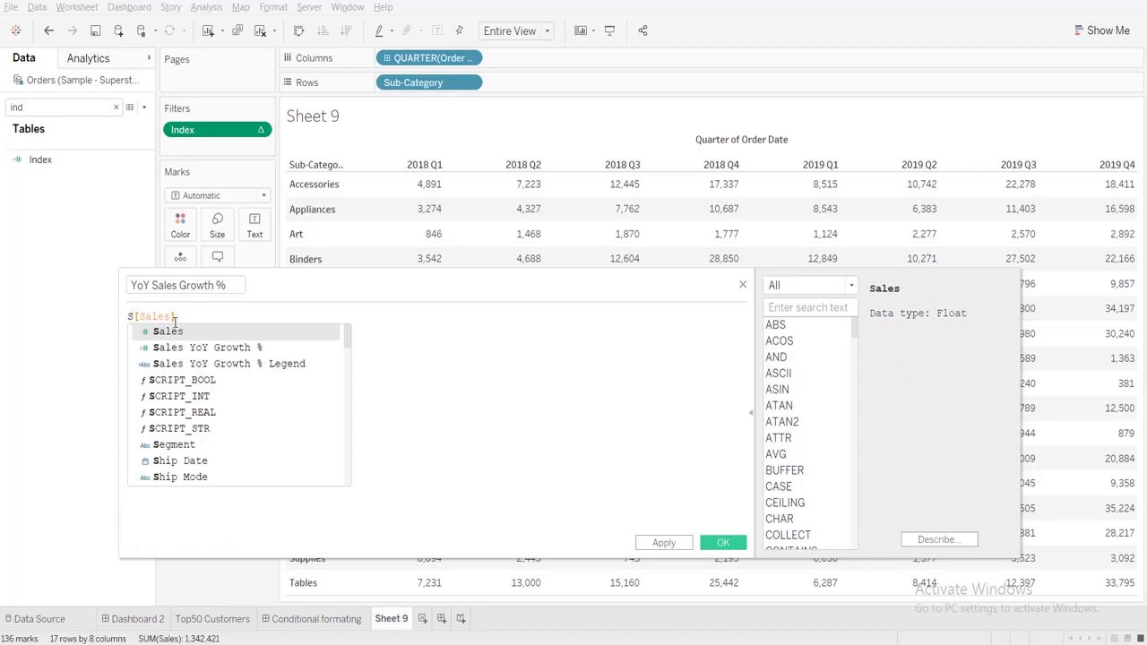
type("UM(")
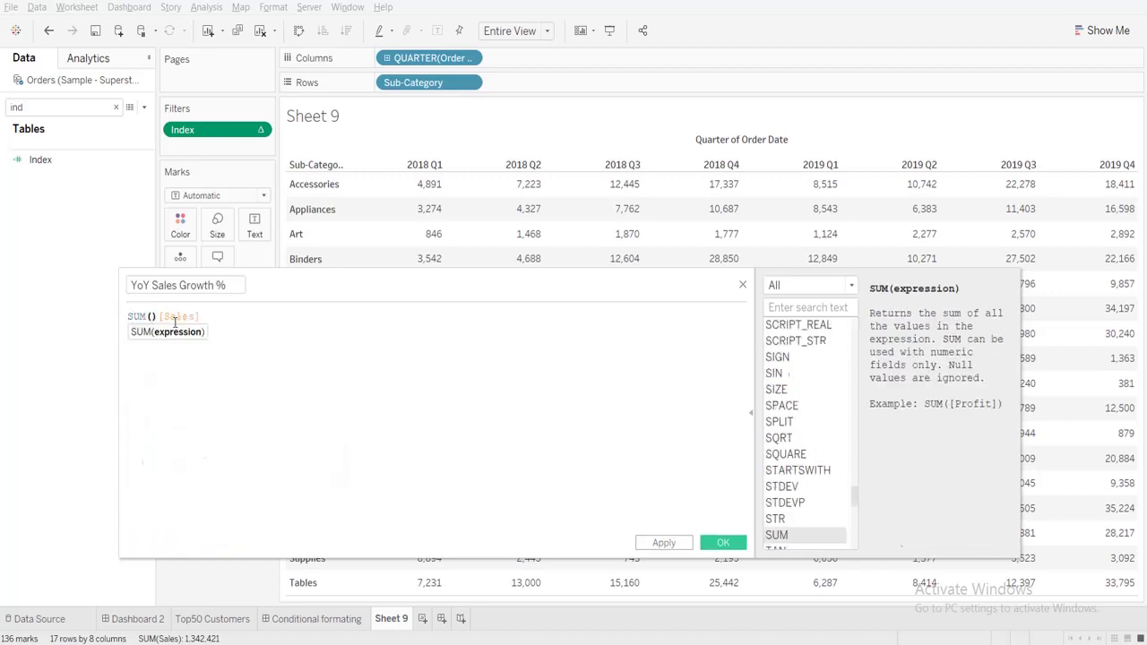
key("Delete")
key("Return")
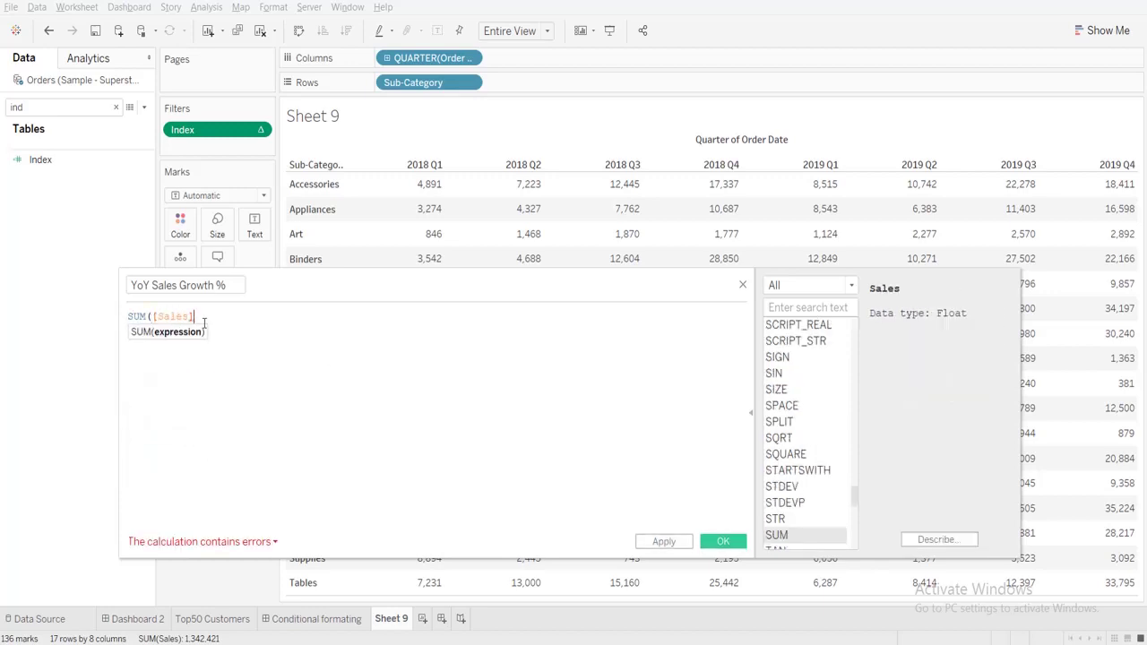
type(")")
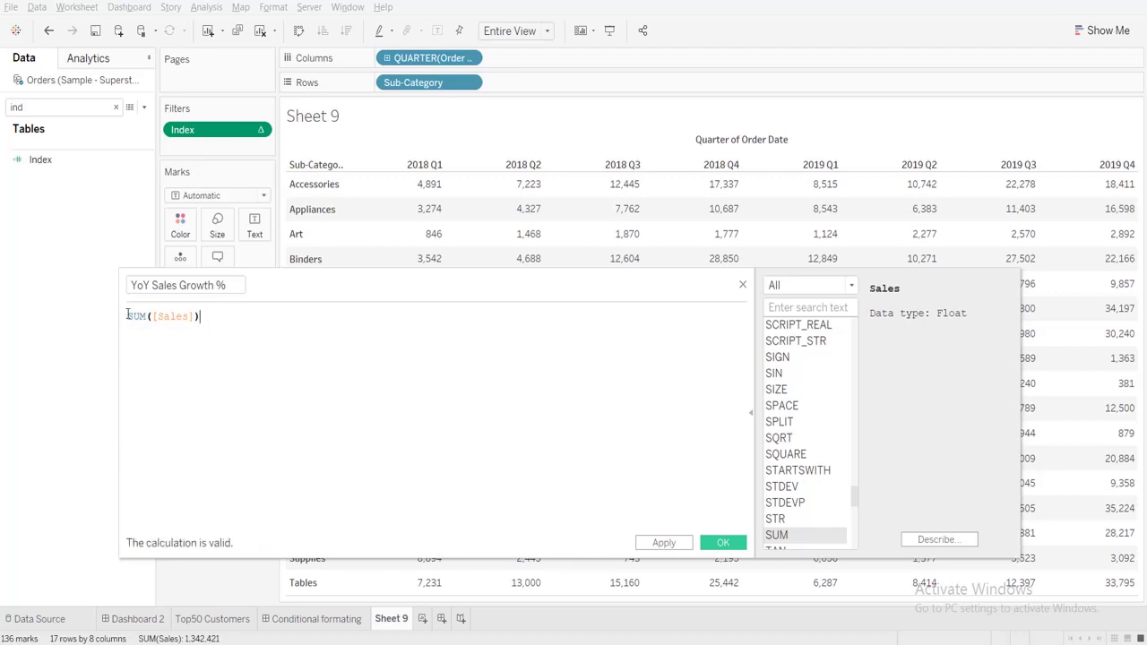
Wrap the sum in ZN and divide it by another SUM([Sales]).
key("ctrl+a")
left_click(130, 319)
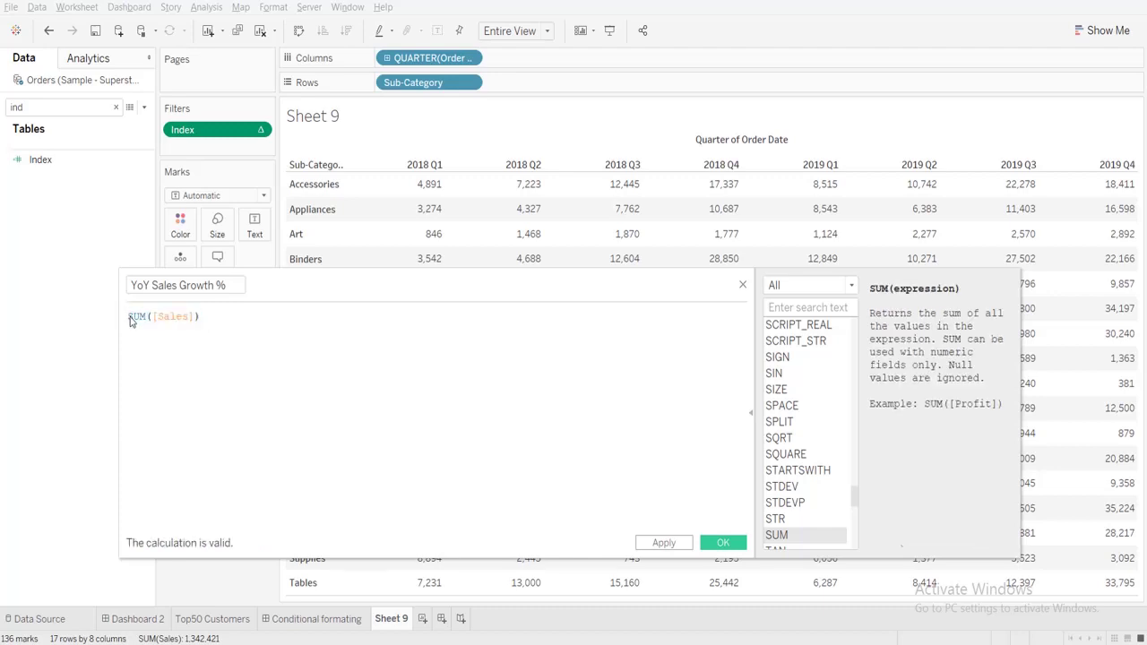
type("zn(")
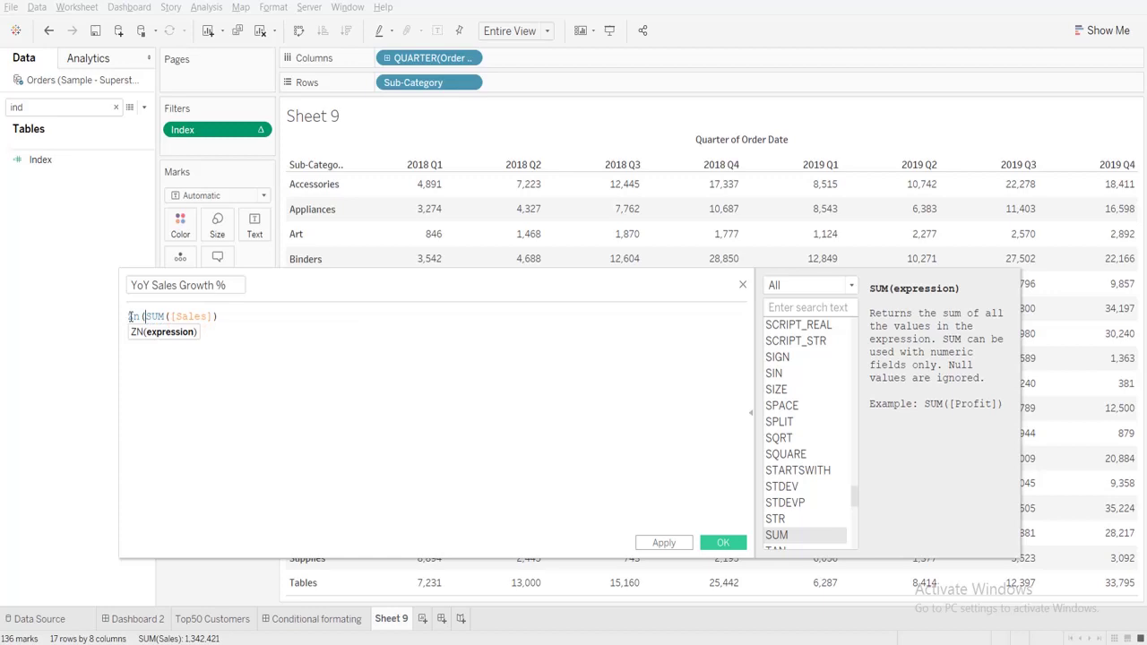
left_click(244, 316)
type("))/")
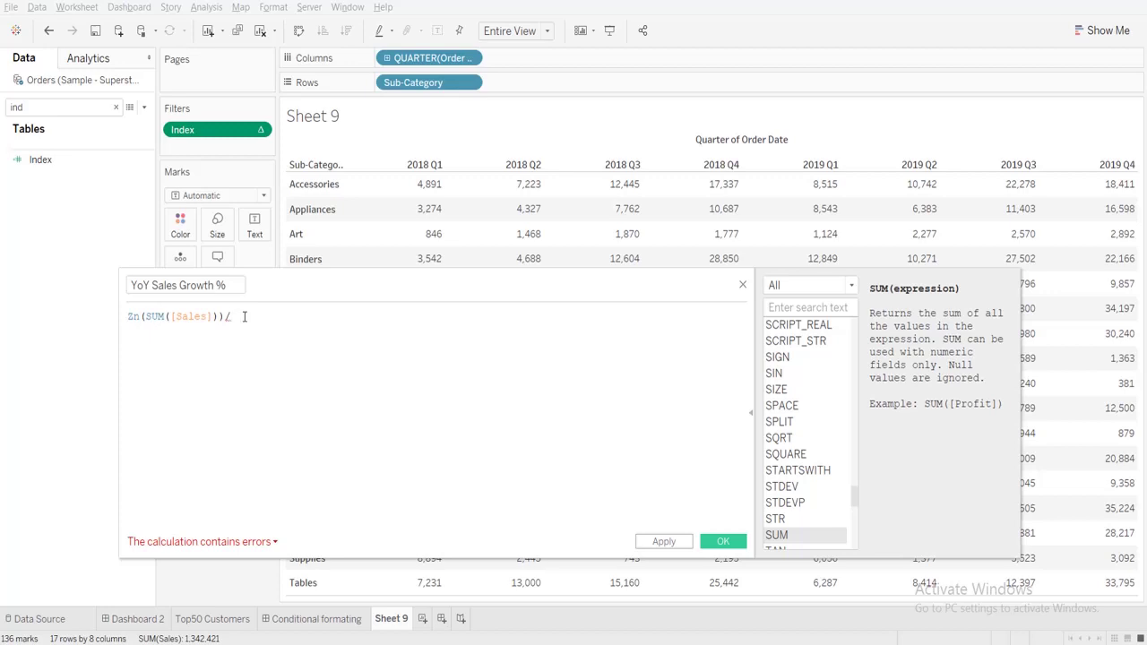
type("SUM([Sal")
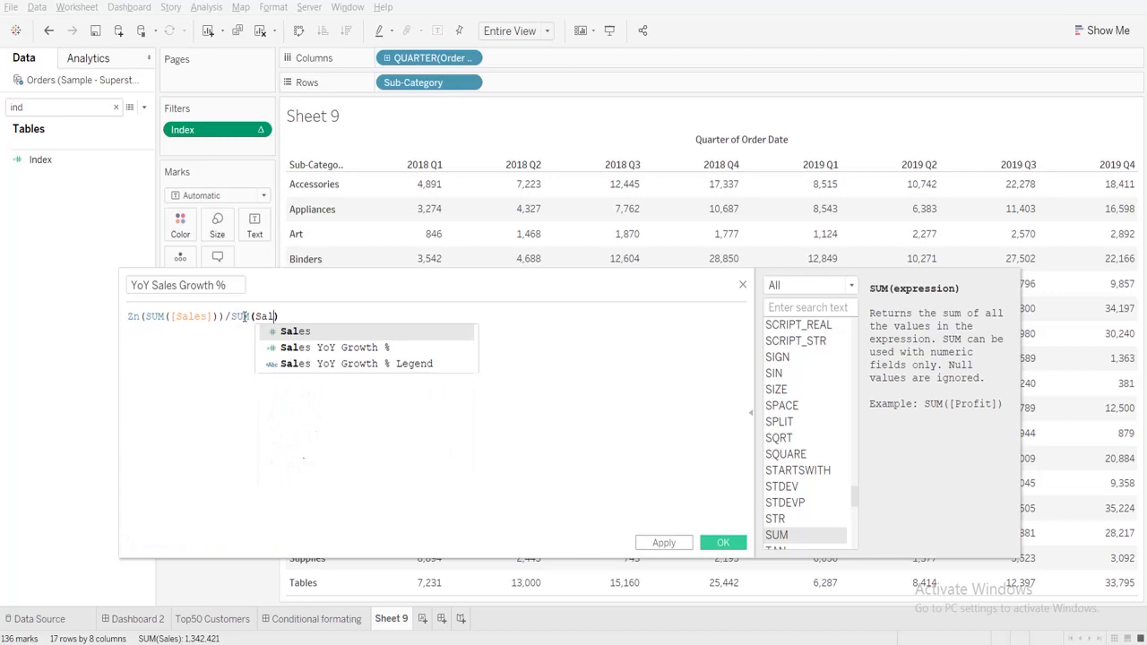
key("Return")
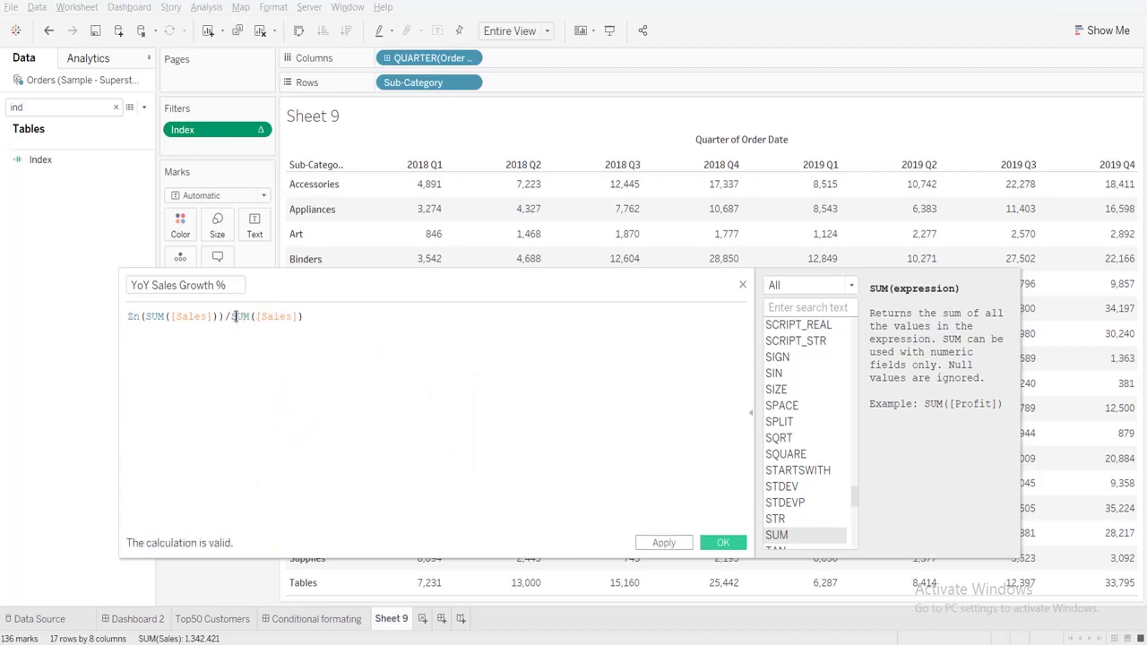
Turn the divisor into LOOKUP(SUM([Sales]),-4).
left_click(231, 316)
type("Lo")
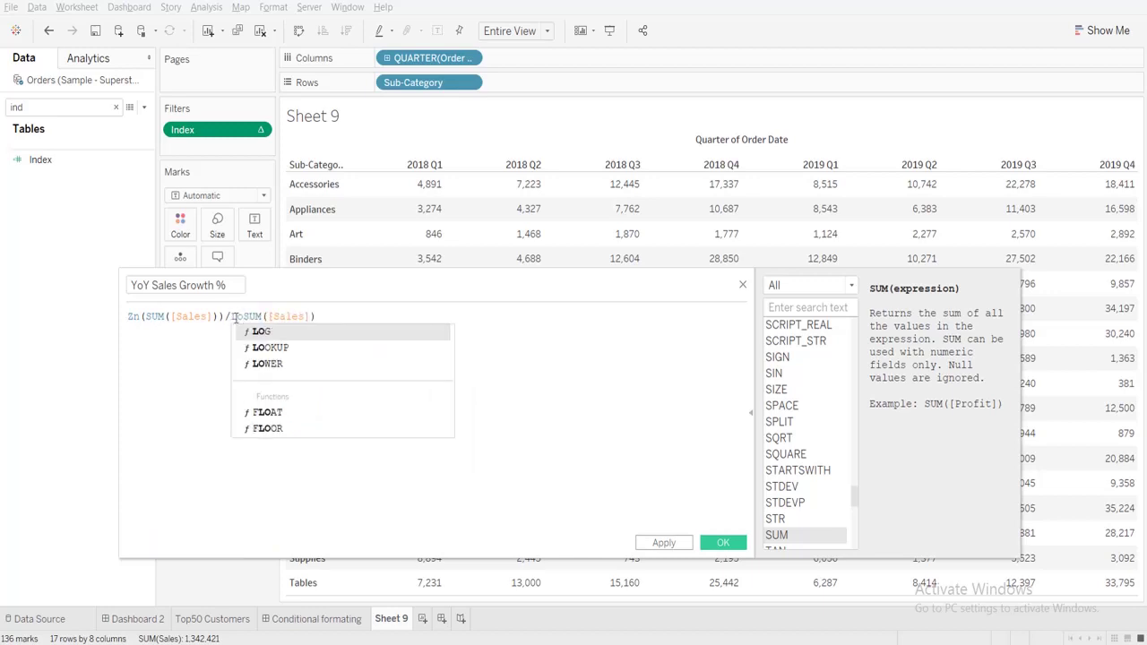
left_click(260, 347)
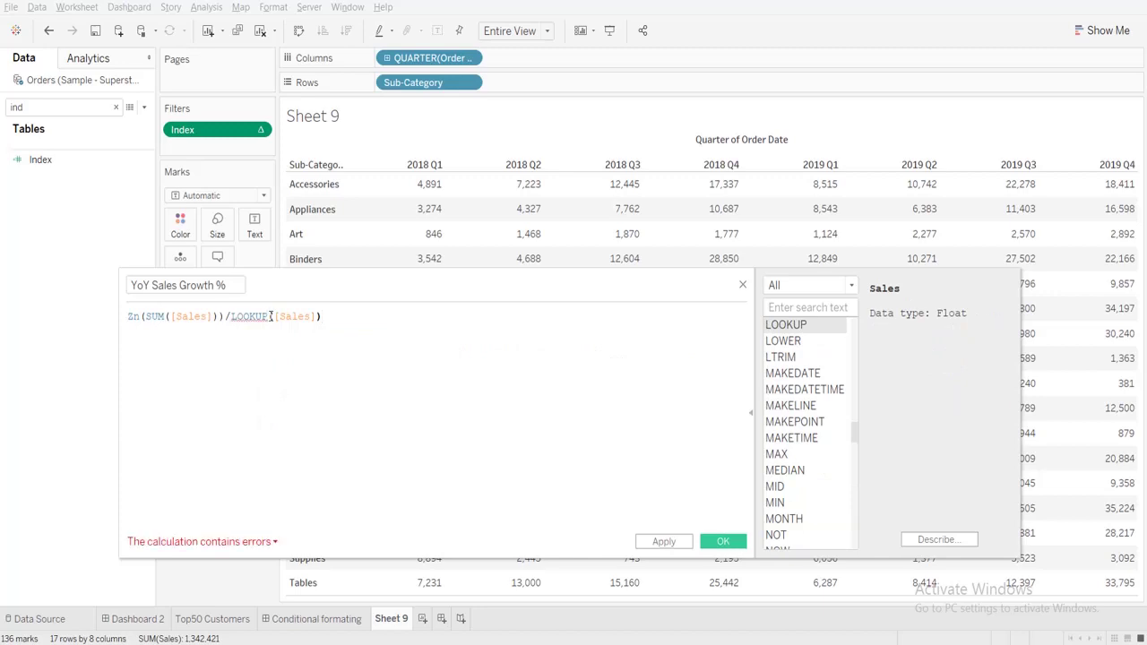
type("(Su(")
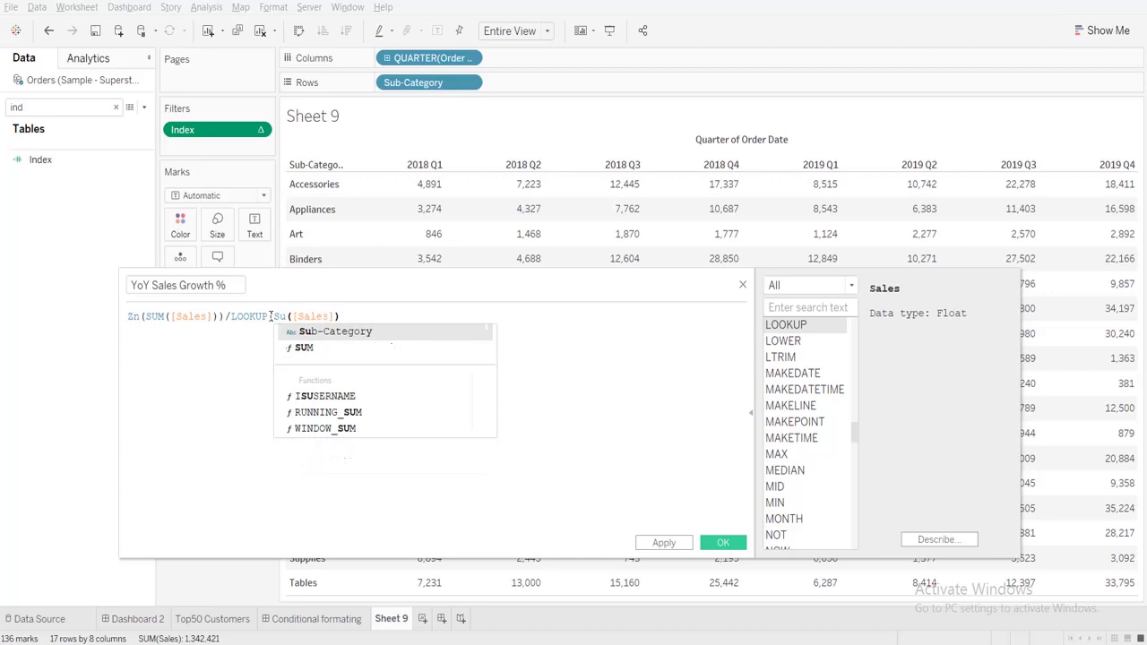
left_click(303, 347)
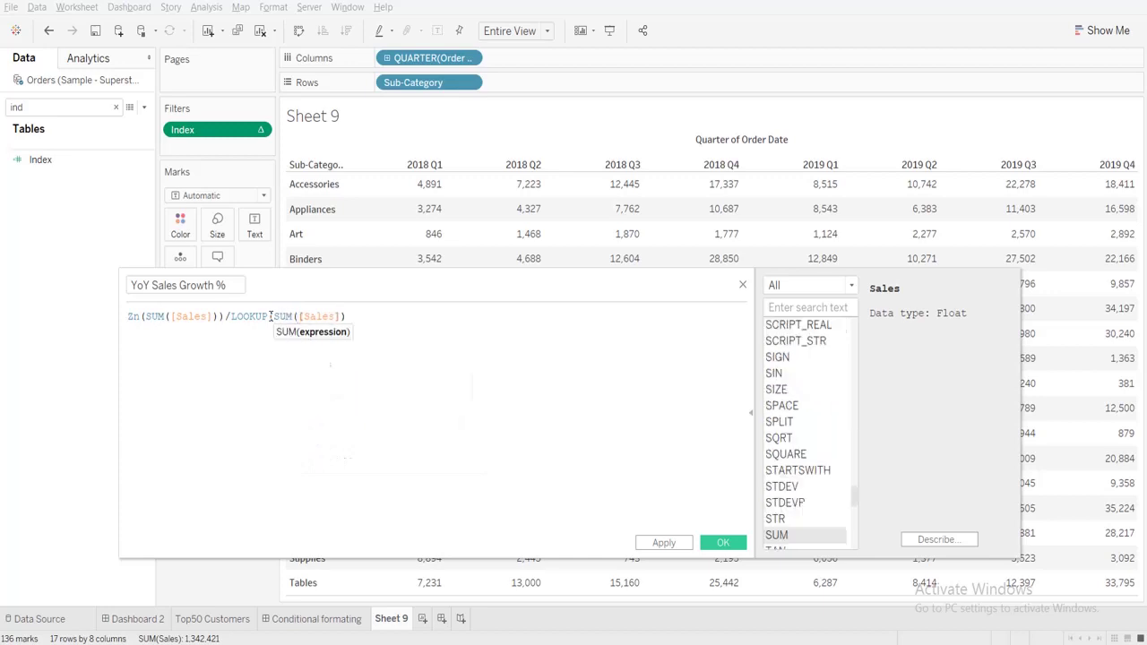
left_click(354, 317)
type(")")
key("BackSpace")
key("BackSpace")
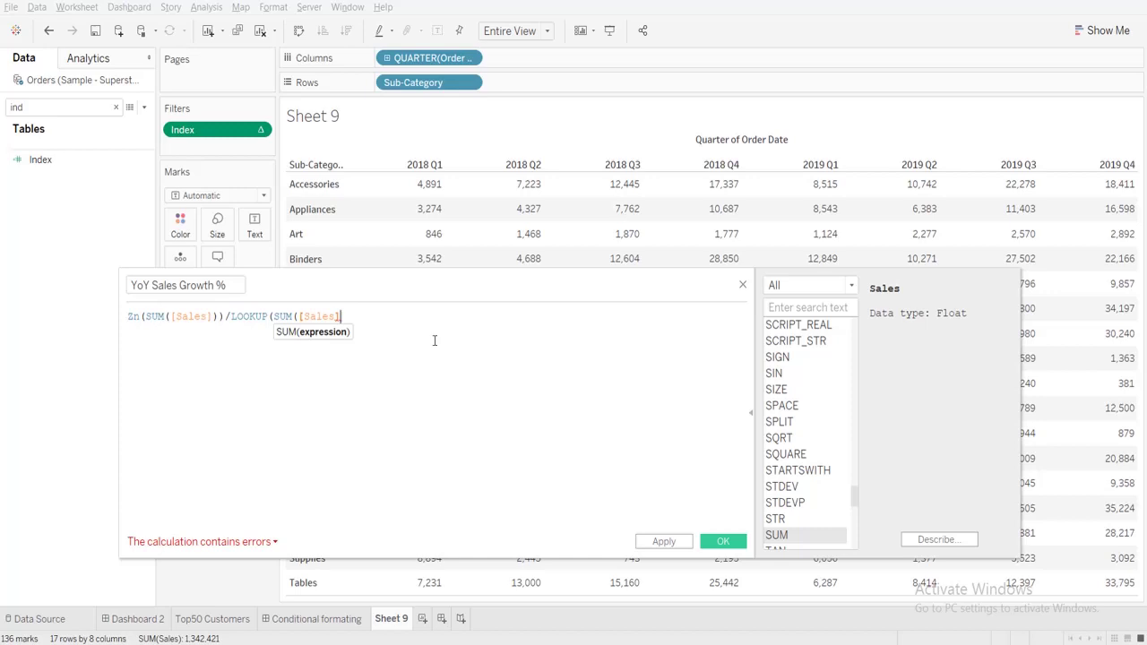
type(")")
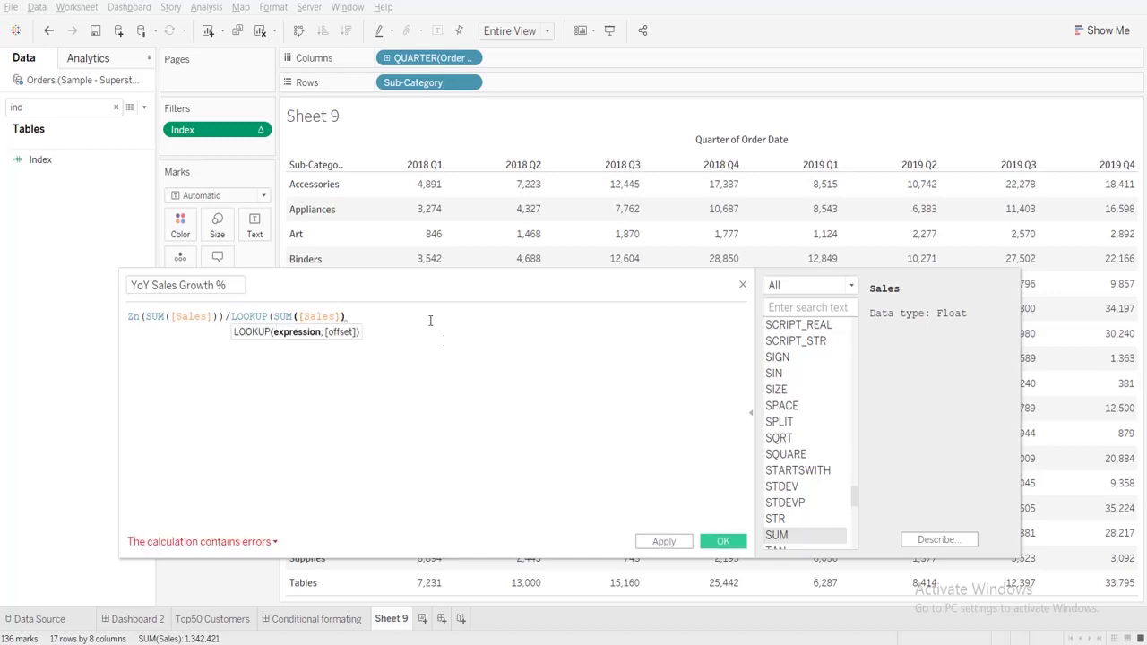
left_click(397, 313)
type(",")
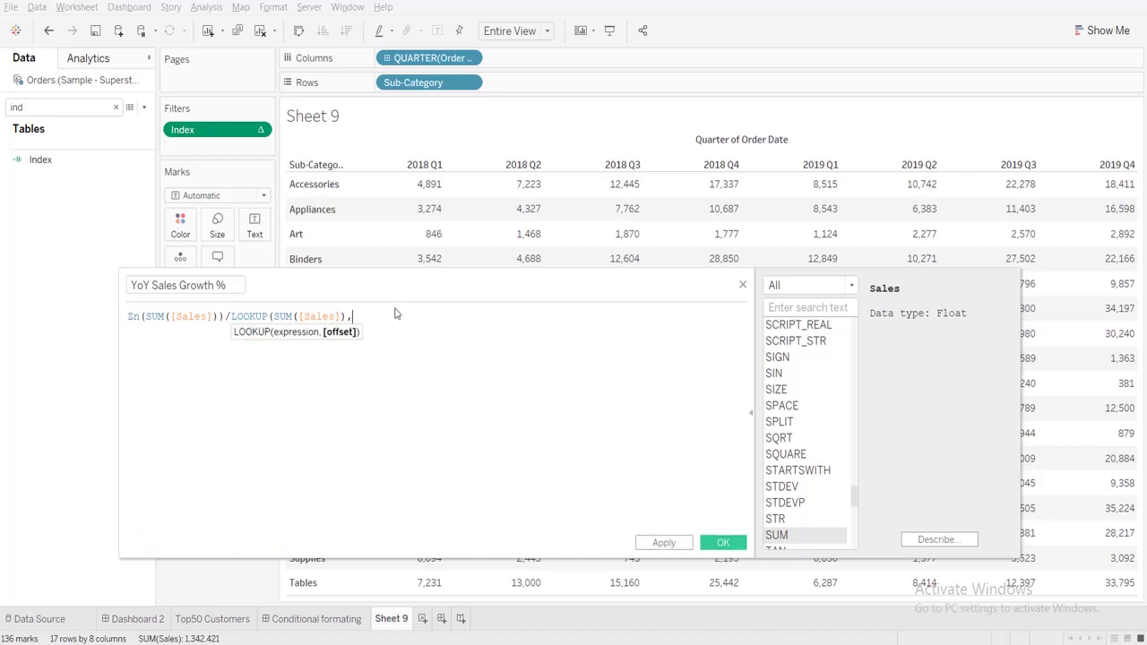
type("-4)")
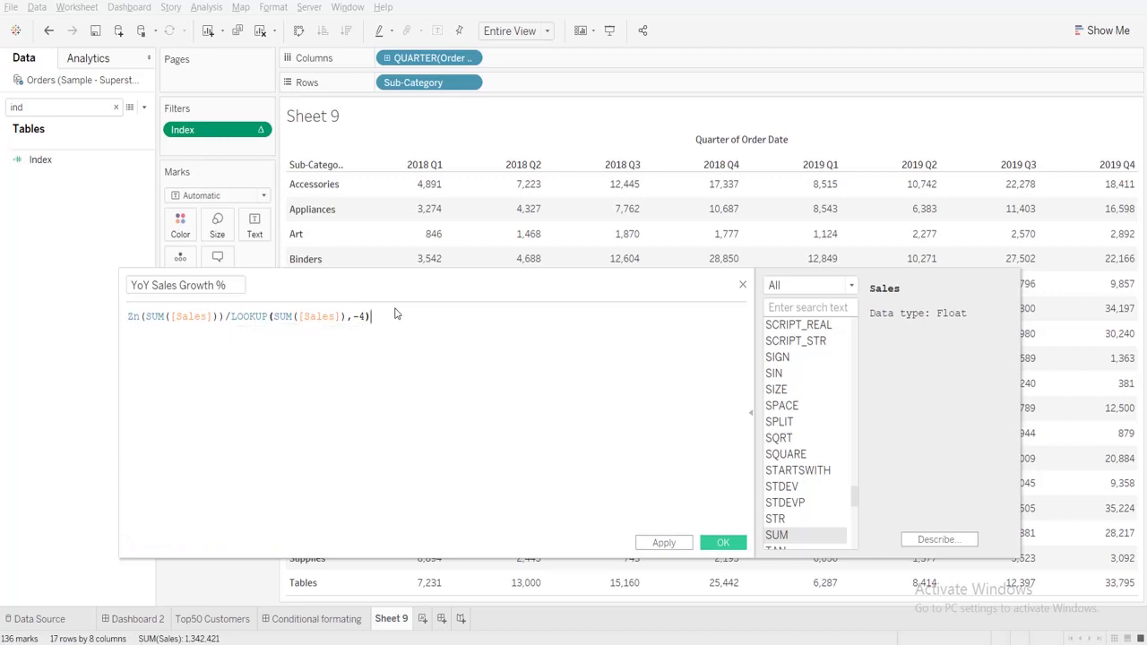
Wrap the lookup in ZN, subtract 1, and save the calculation.
left_click(231, 316)
type("Zn")
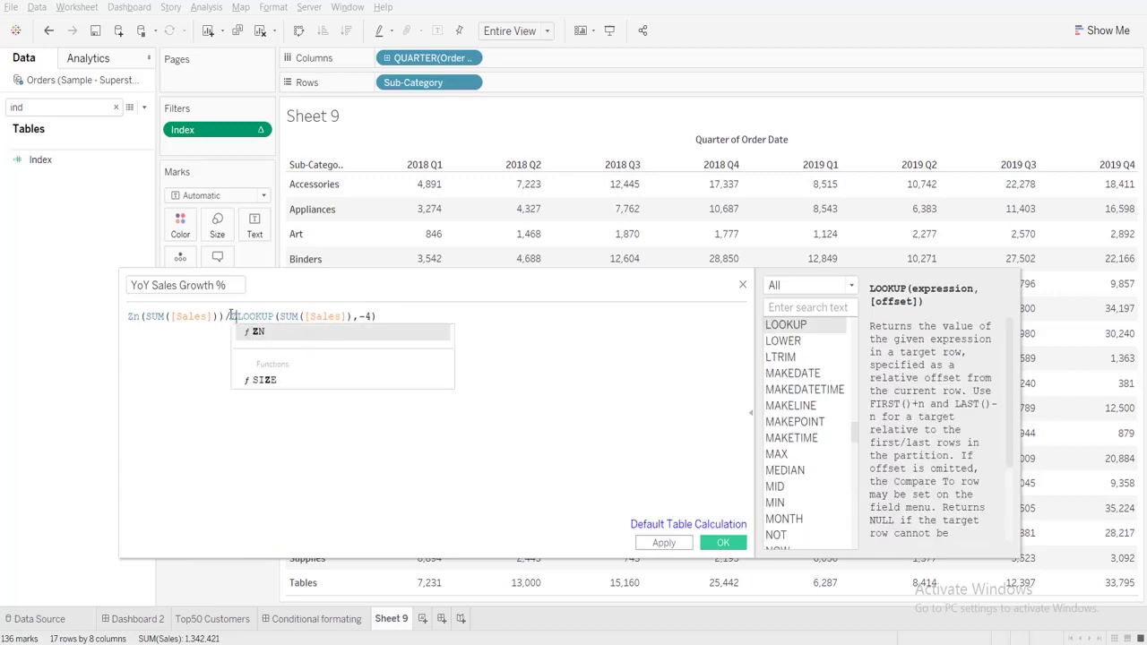
type("(")
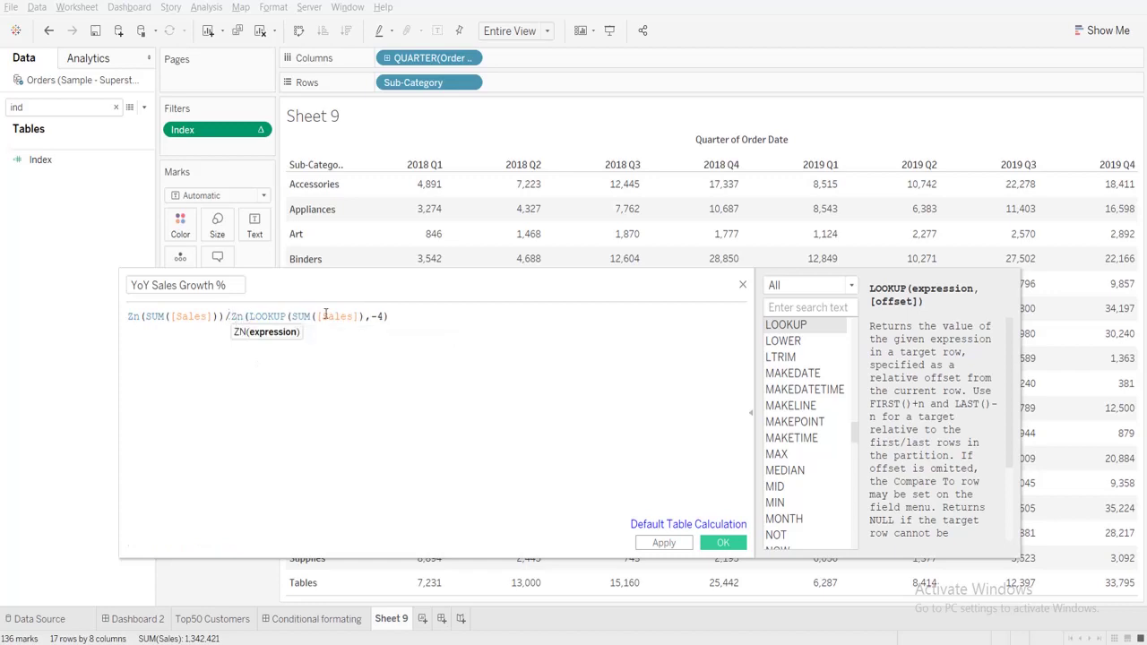
left_click(421, 315)
type("))")
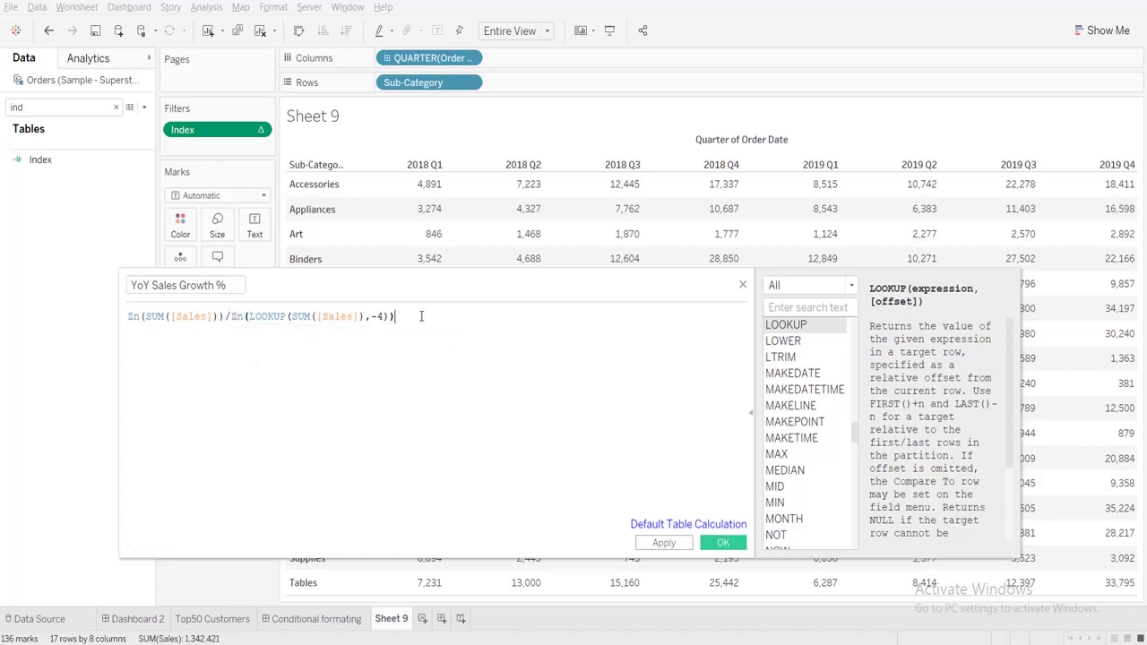
type("-1")
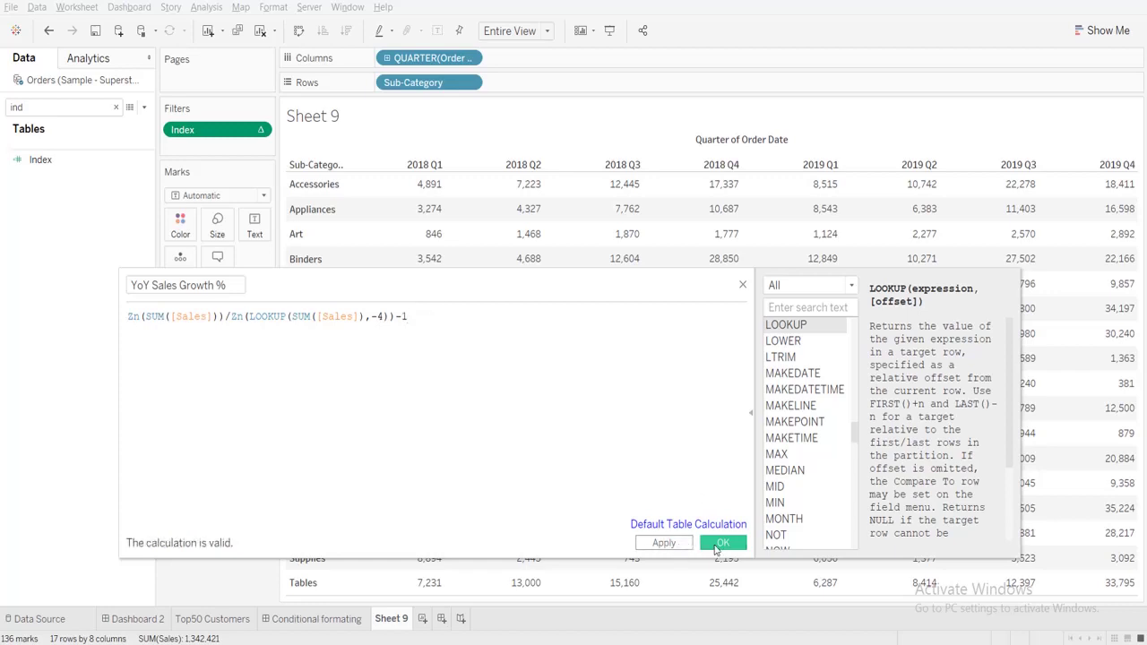
left_click(717, 544)
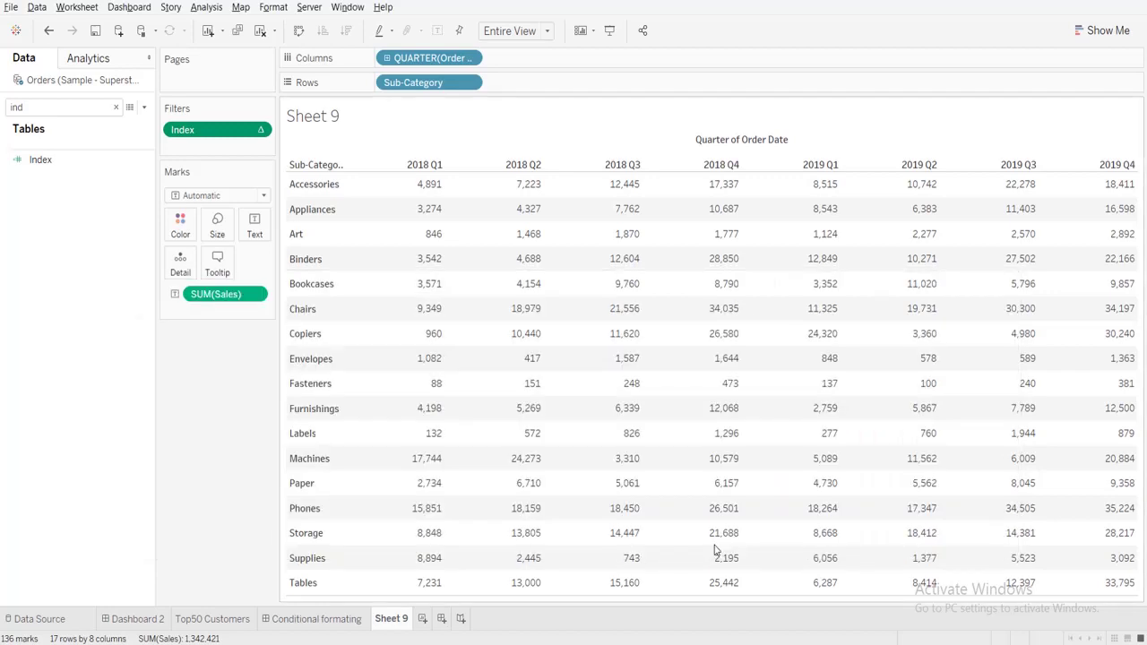
Replace SUM(Sales) on the Marks card with YoY Sales Growth % as the cell text.
double_click(19, 106)
type("YoY")
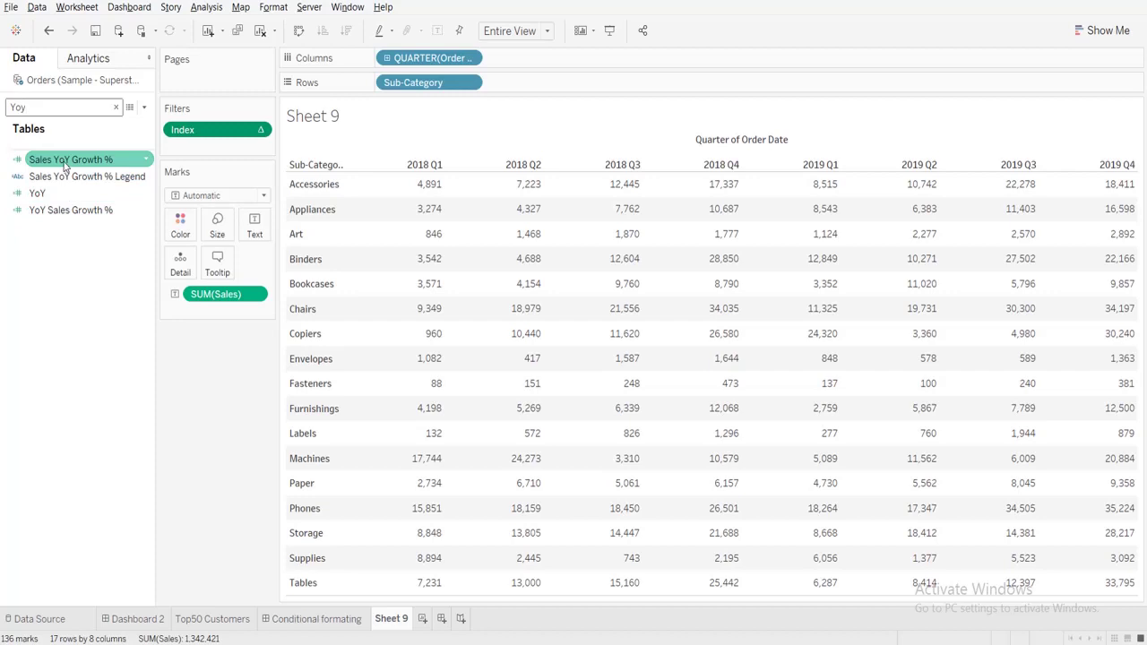
left_click_drag(61, 211, 254, 228)
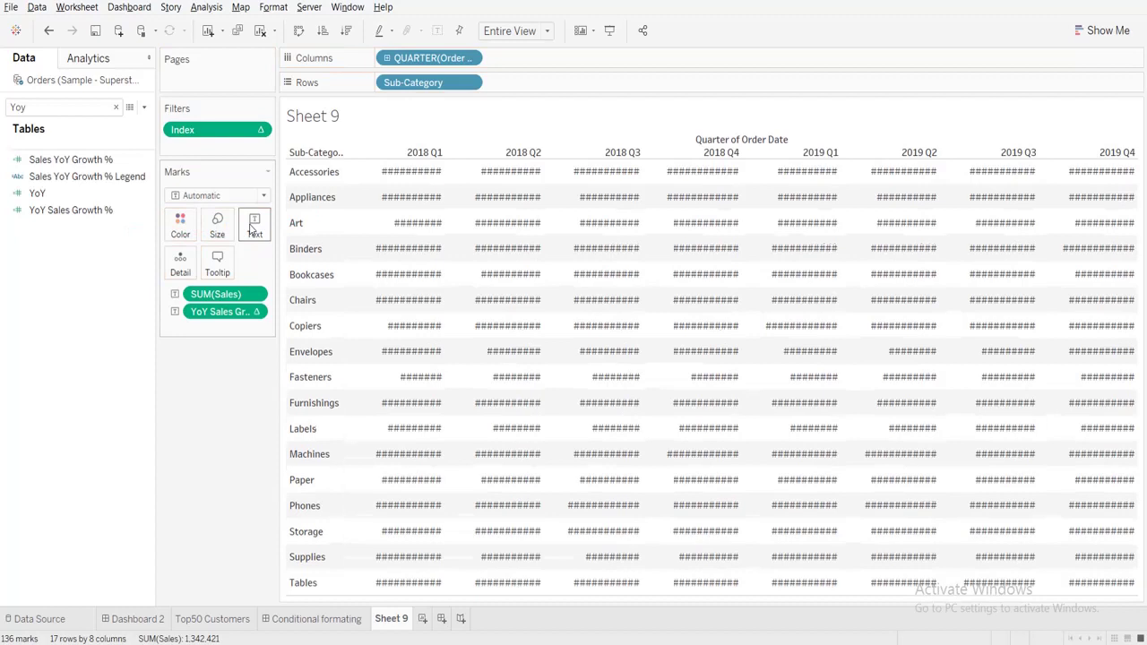
left_click_drag(234, 295, 233, 400)
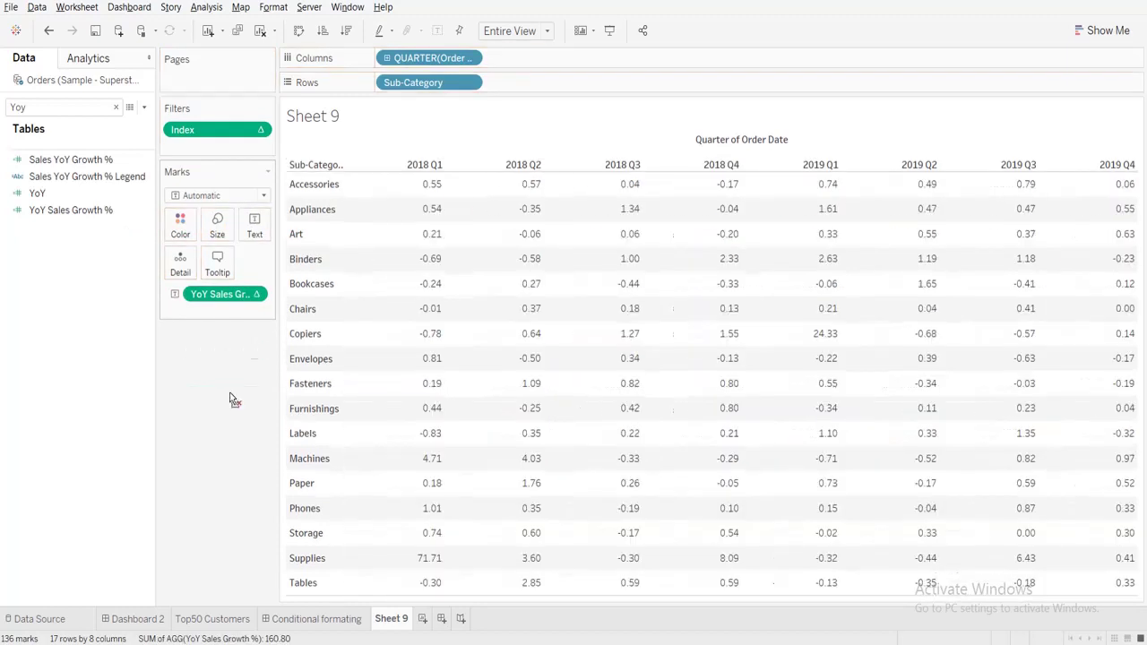
Format YoY Sales Growth % as a percentage with 1 decimal place, then close the Format pane.
right_click(228, 299)
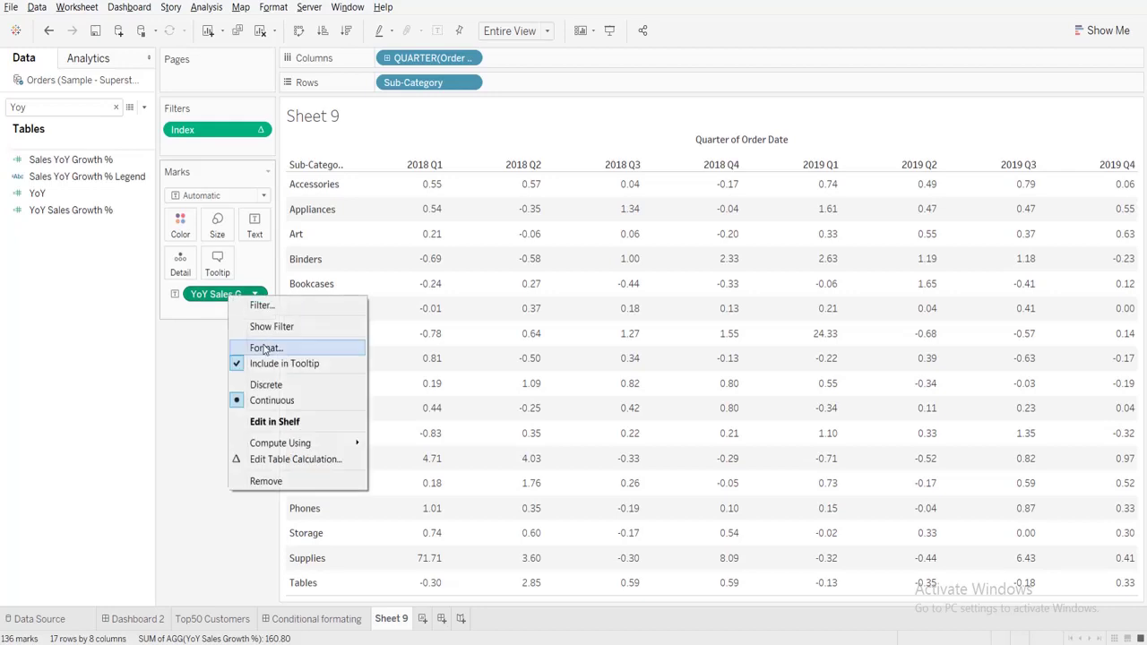
left_click(251, 348)
left_click(97, 203)
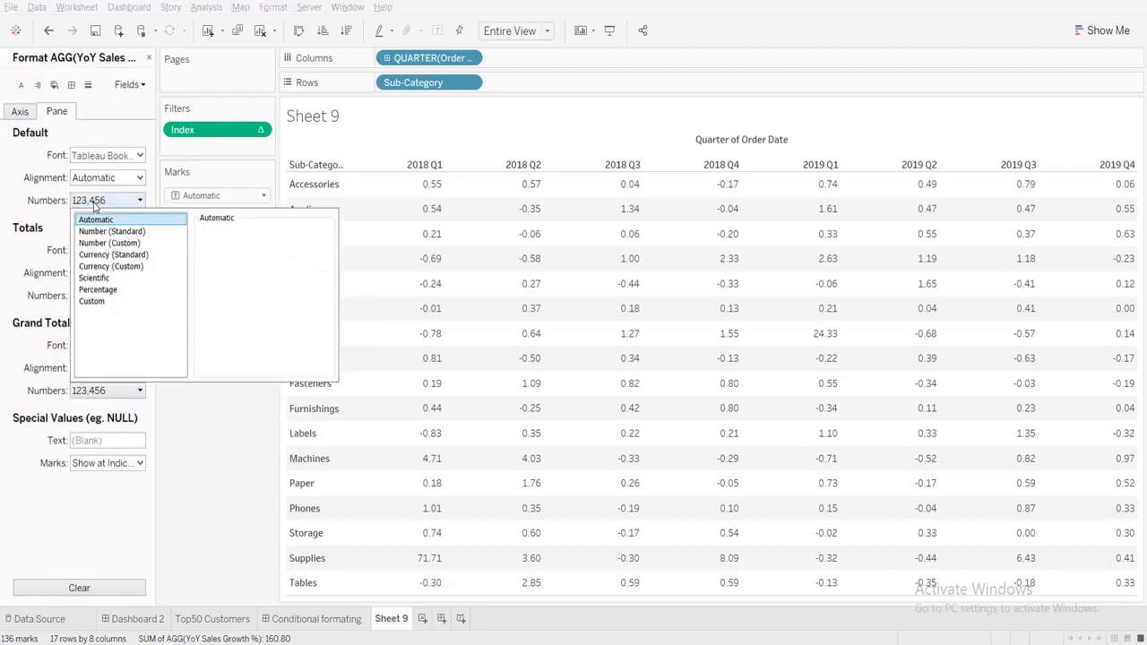
left_click(103, 290)
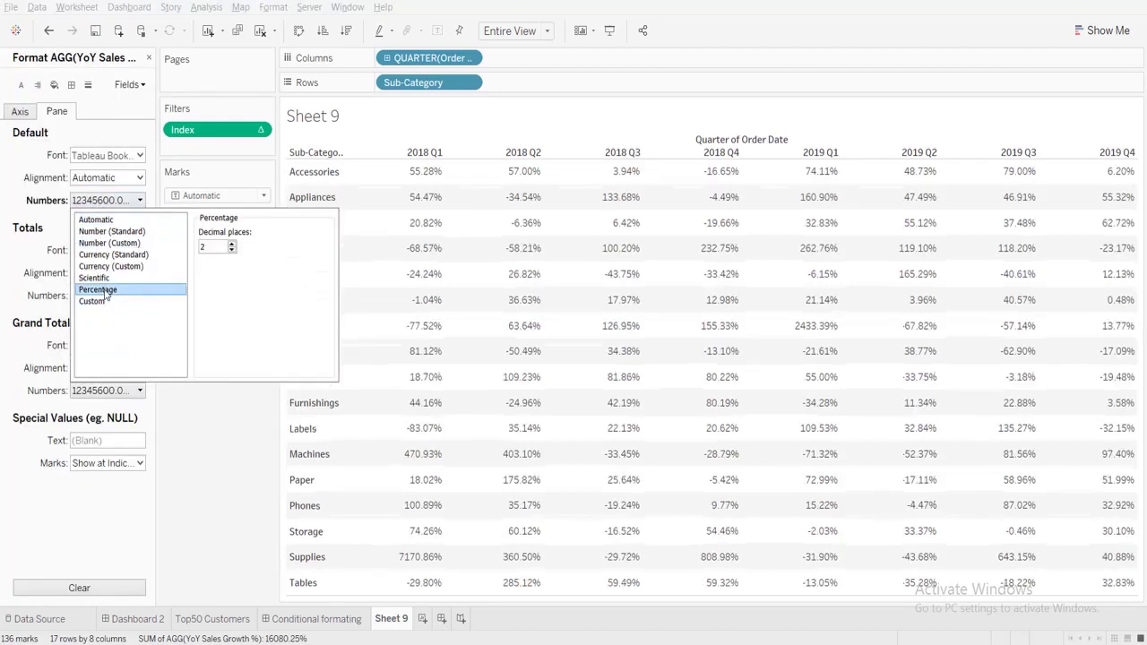
left_click(232, 252)
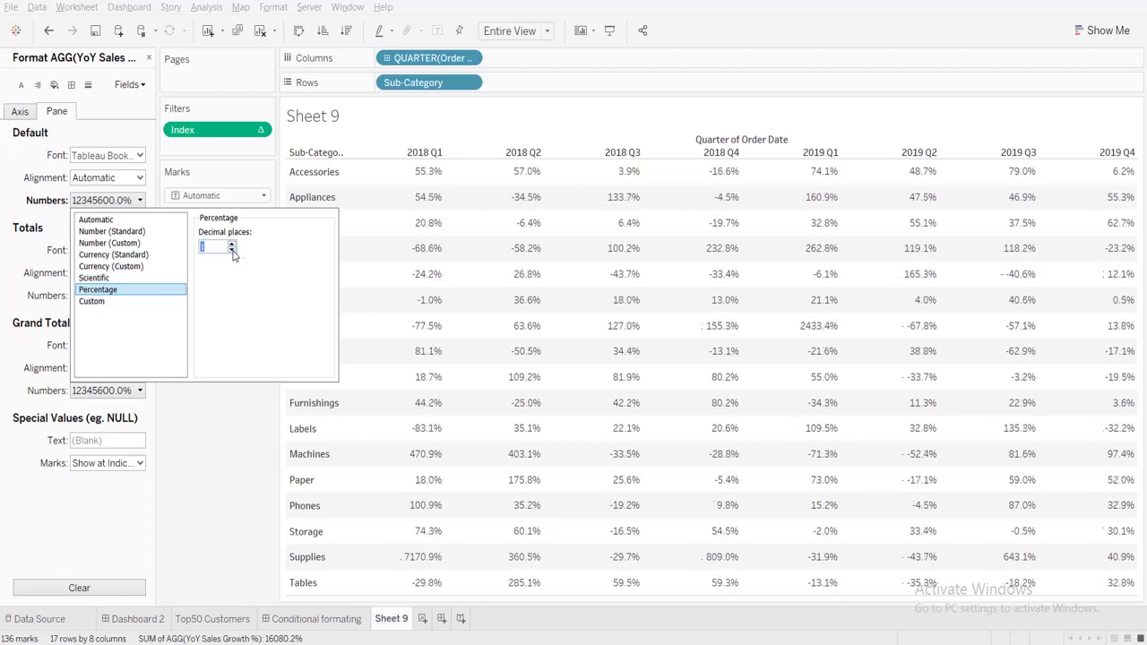
left_click(609, 131)
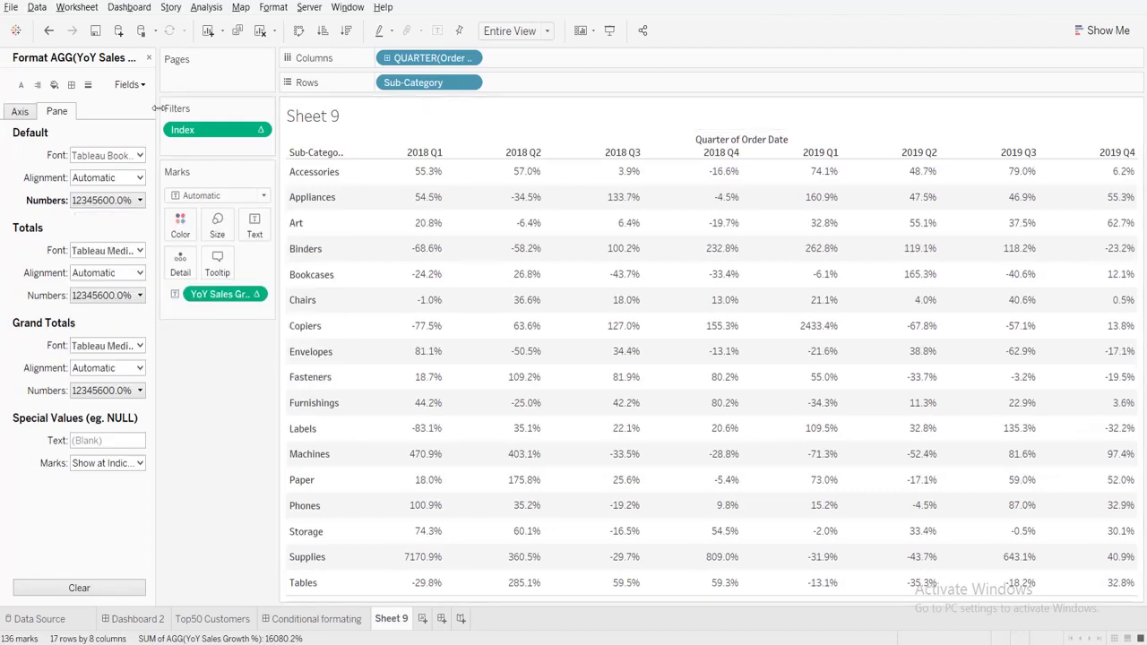
left_click(150, 59)
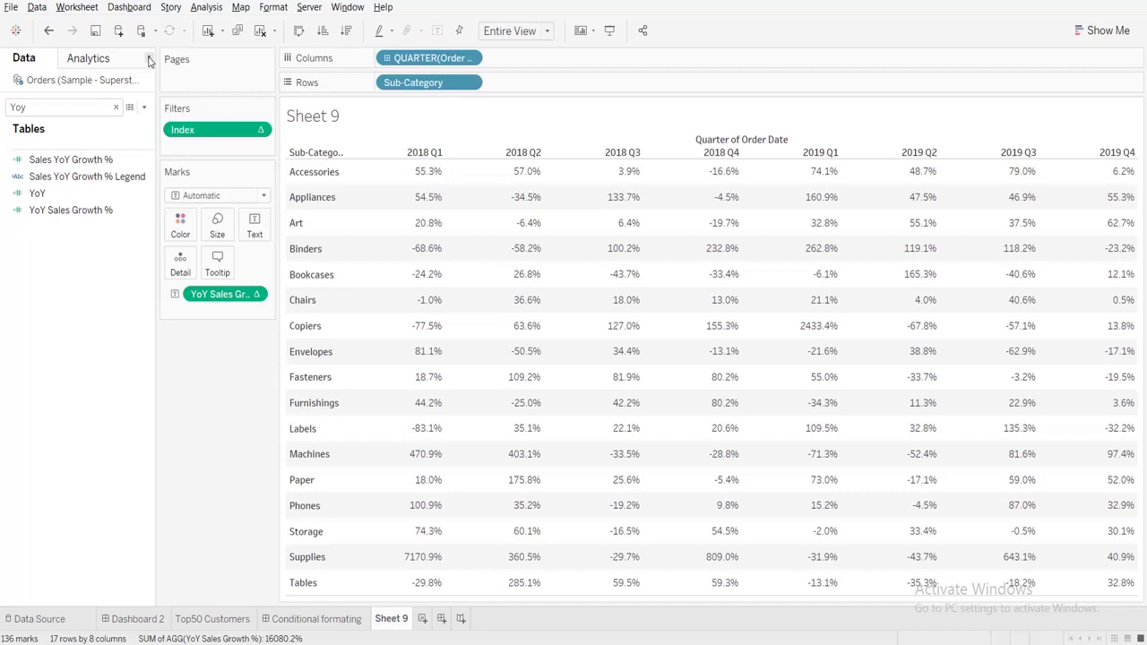
left_click(144, 108)
Create a calculated field named 'YoY Sales Growth % Legend'.
left_click(128, 122)
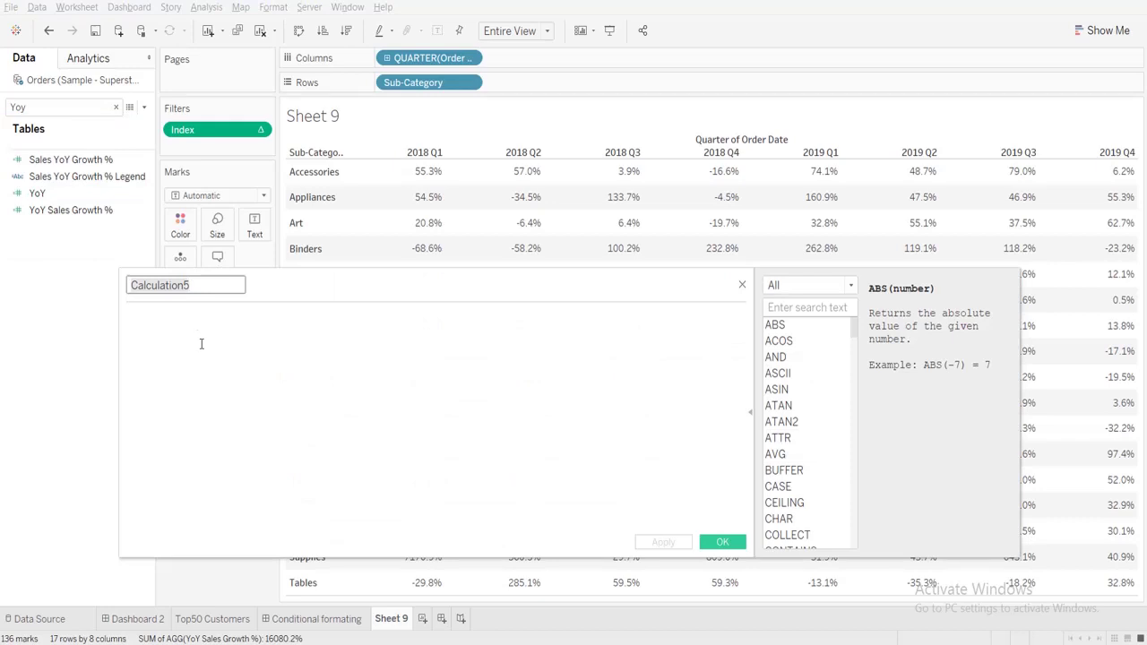
key("ctrl+a")
key("BackSpace")
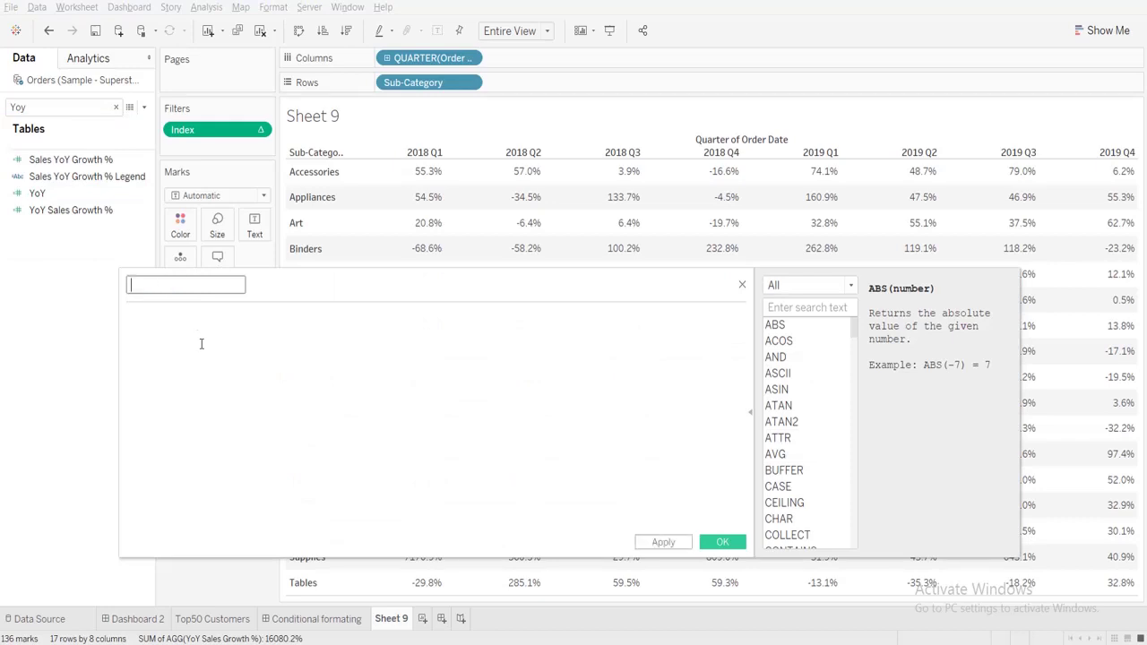
type("YoY Sales Growth Le")
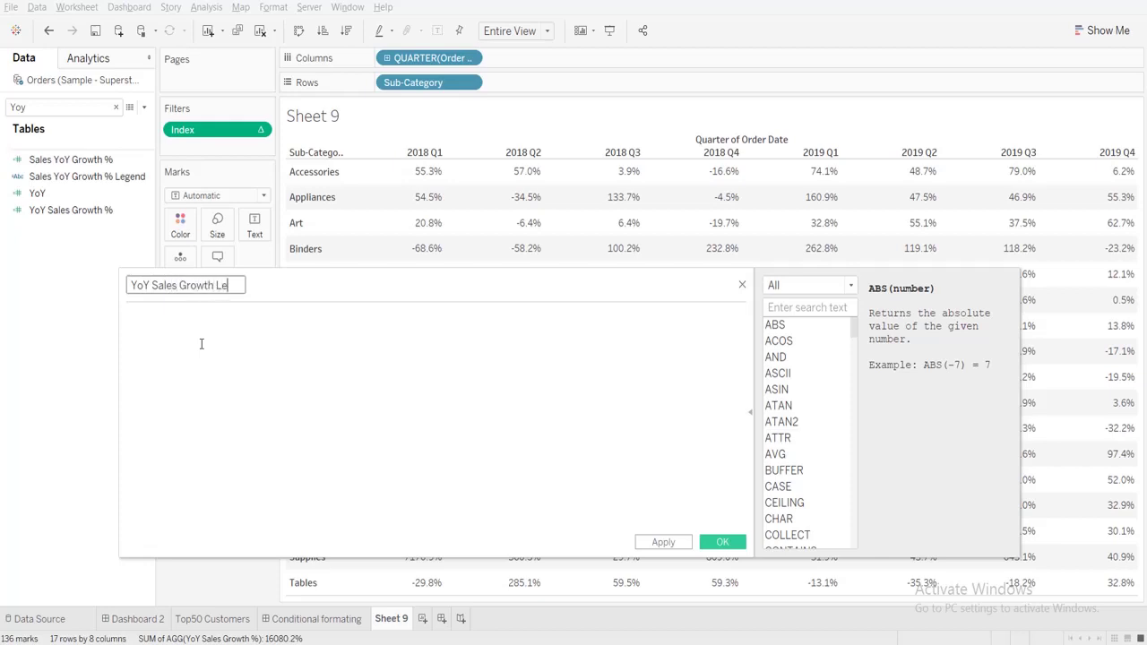
type("gend")
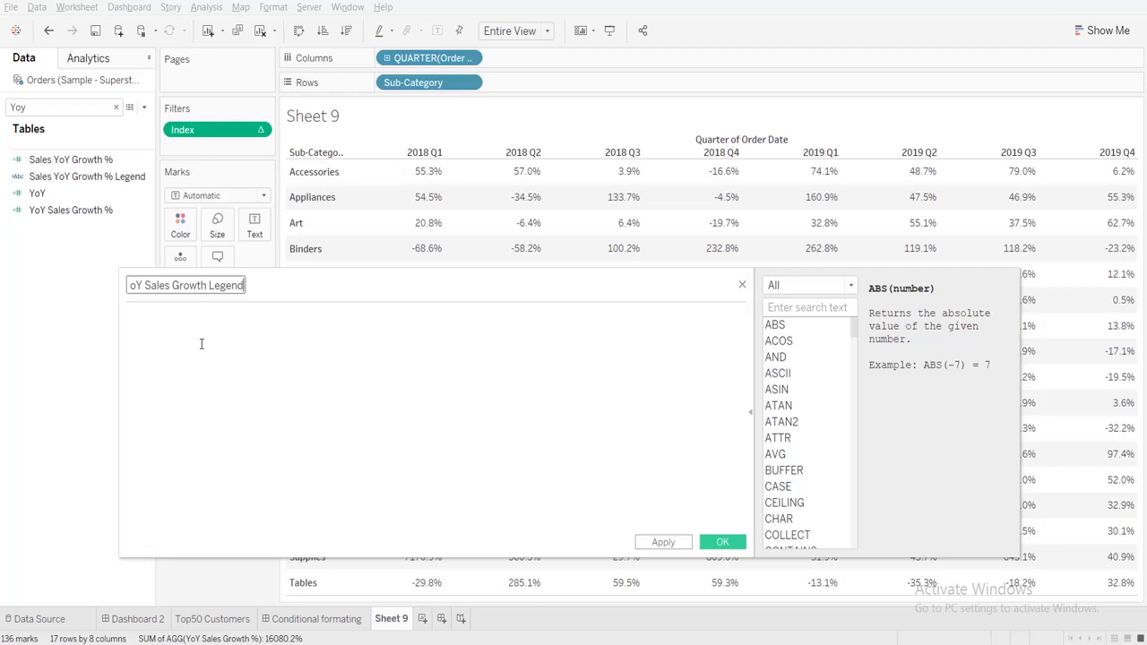
left_click(208, 288)
type("%")
Begin the formula with IF [YoY Sales Growth %] > .6 THEN "Good".
left_click(170, 319)
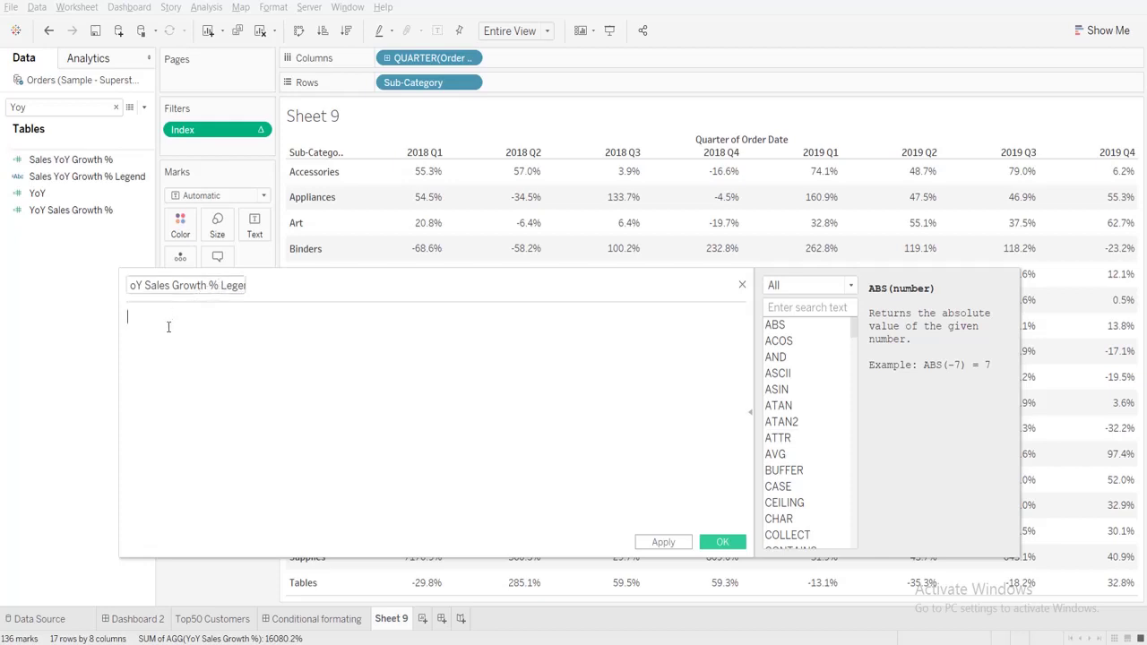
left_click_drag(85, 213, 182, 333)
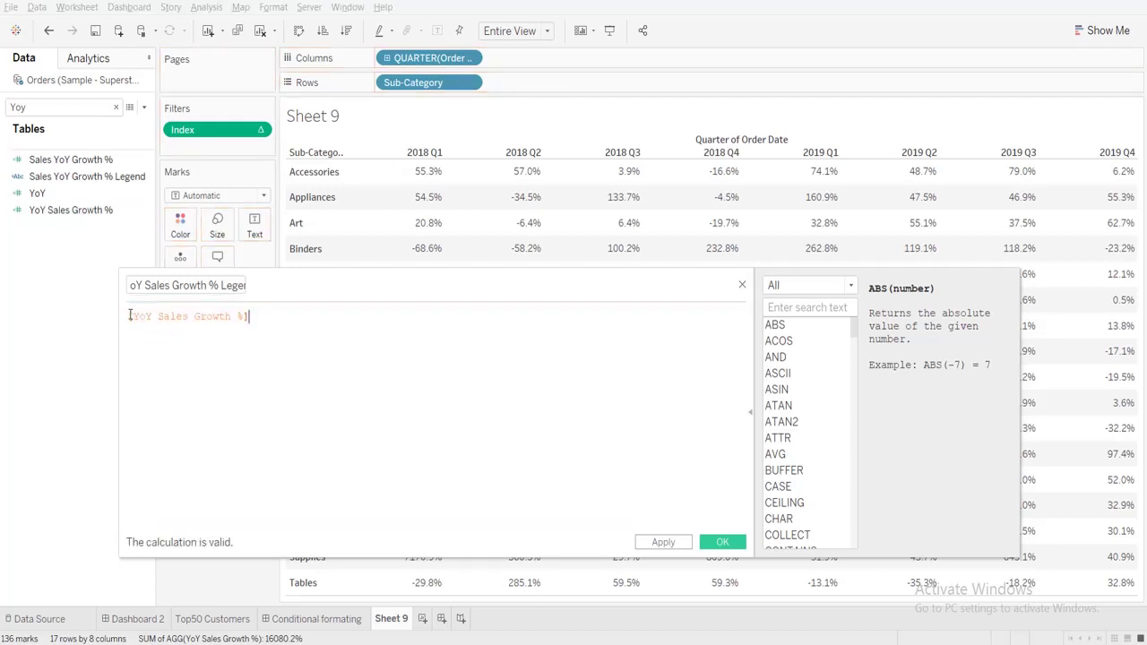
left_click(128, 317)
type("IF")
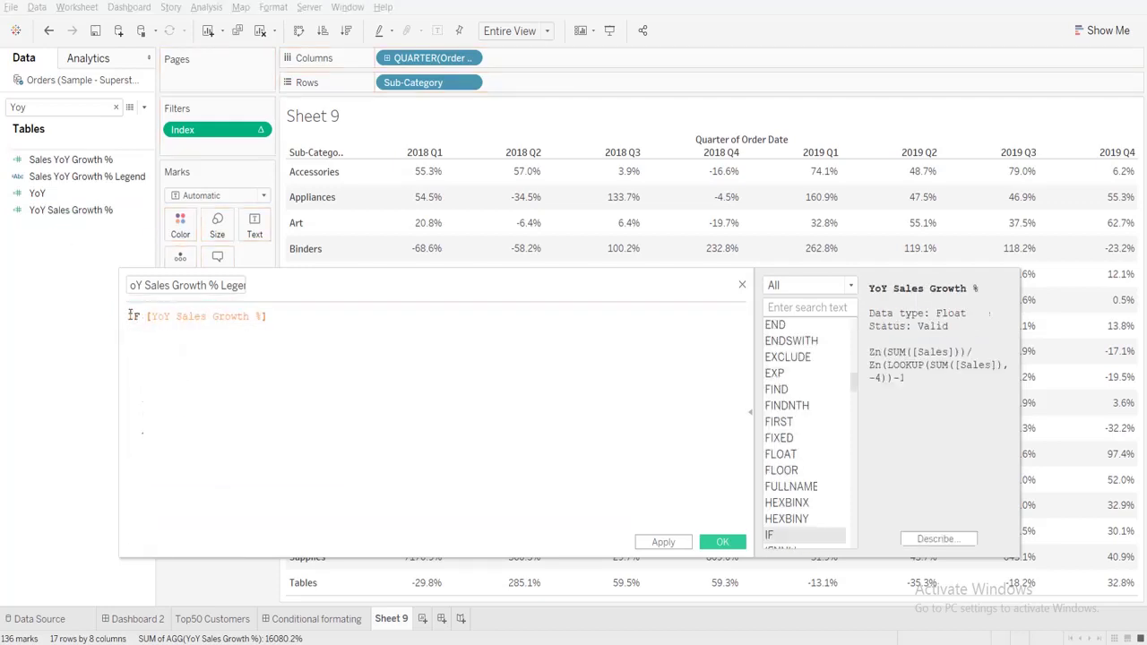
left_click(322, 319)
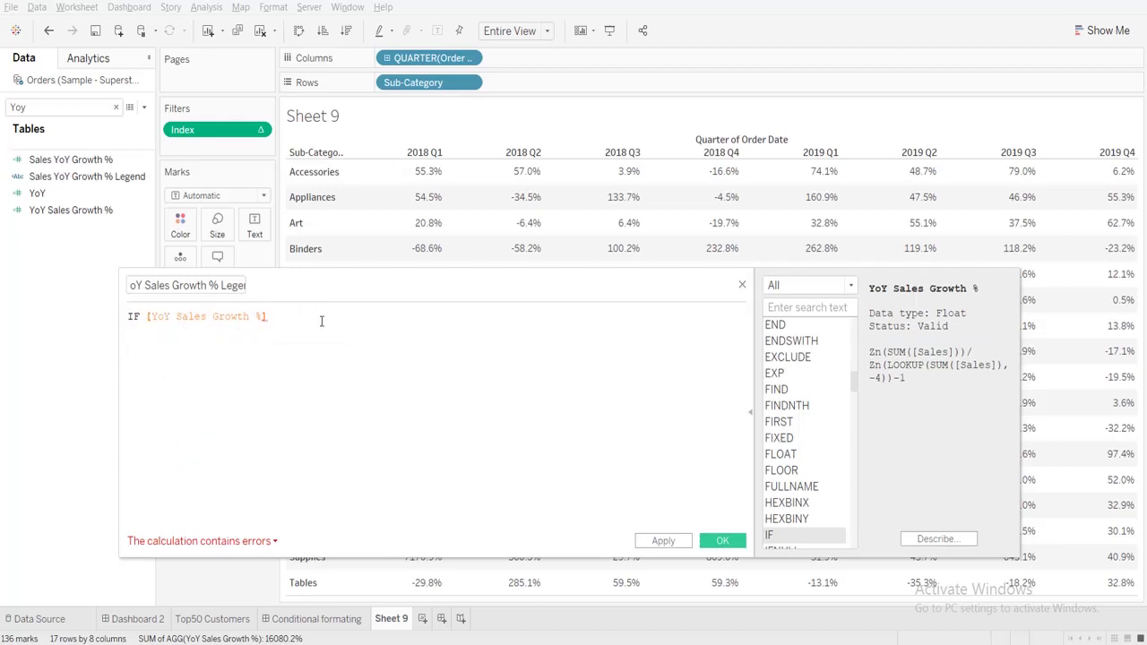
type(">.6")
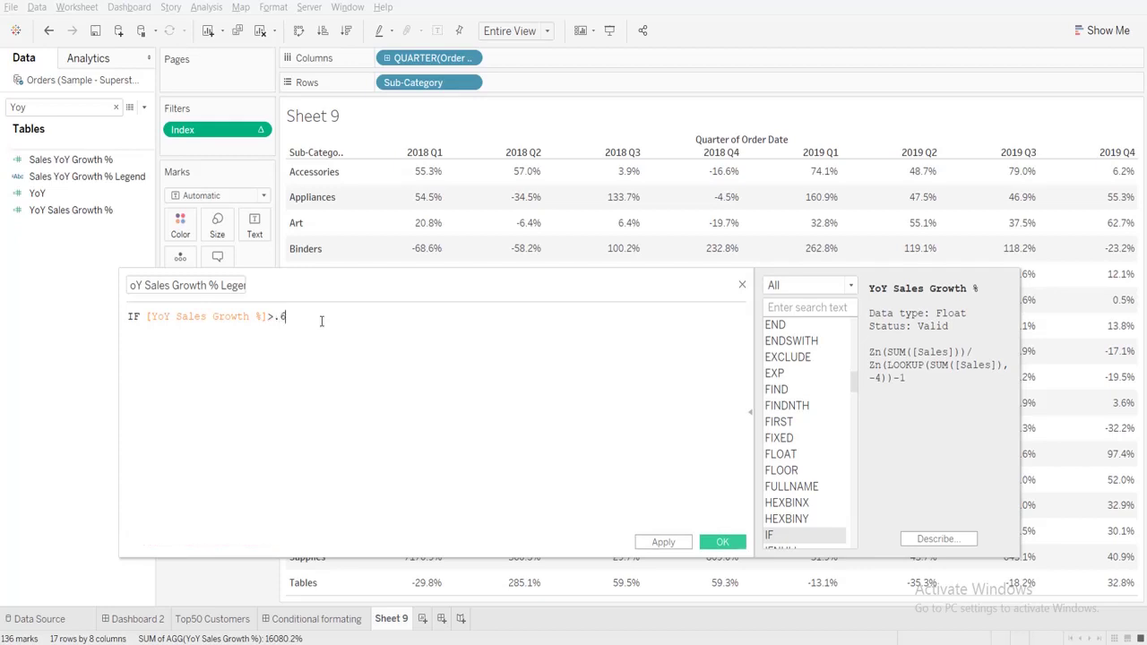
type(" THEN \"")
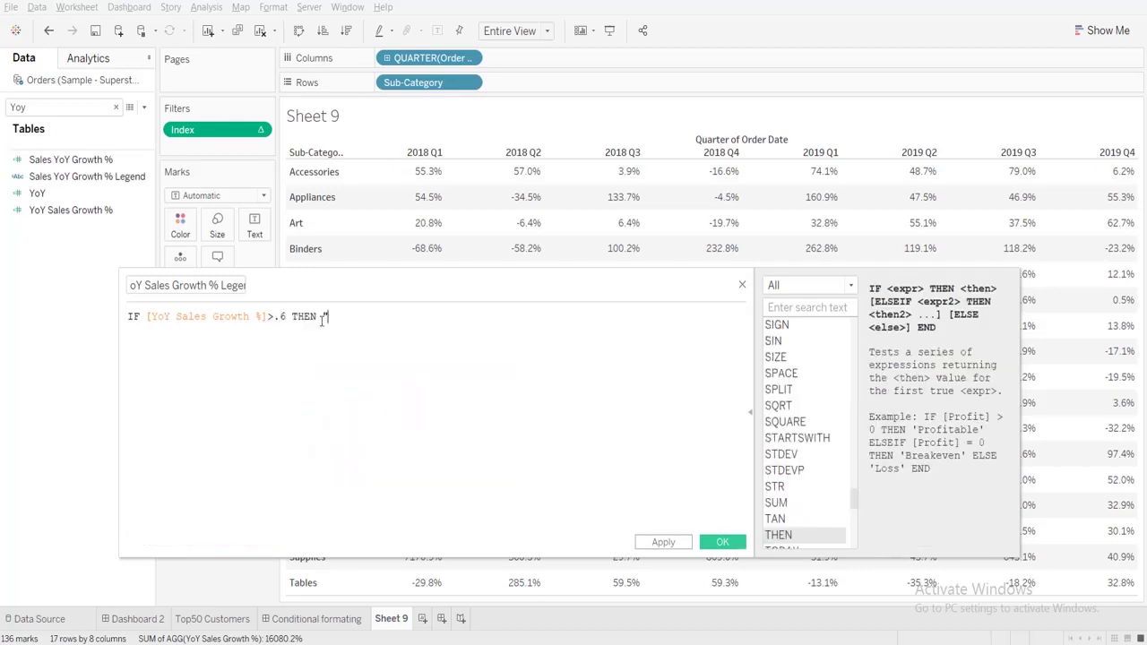
type("Good\"")
key("Return")
Add ELSEIF growth > .3 AND <= .6 THEN "Optimal".
type("el")
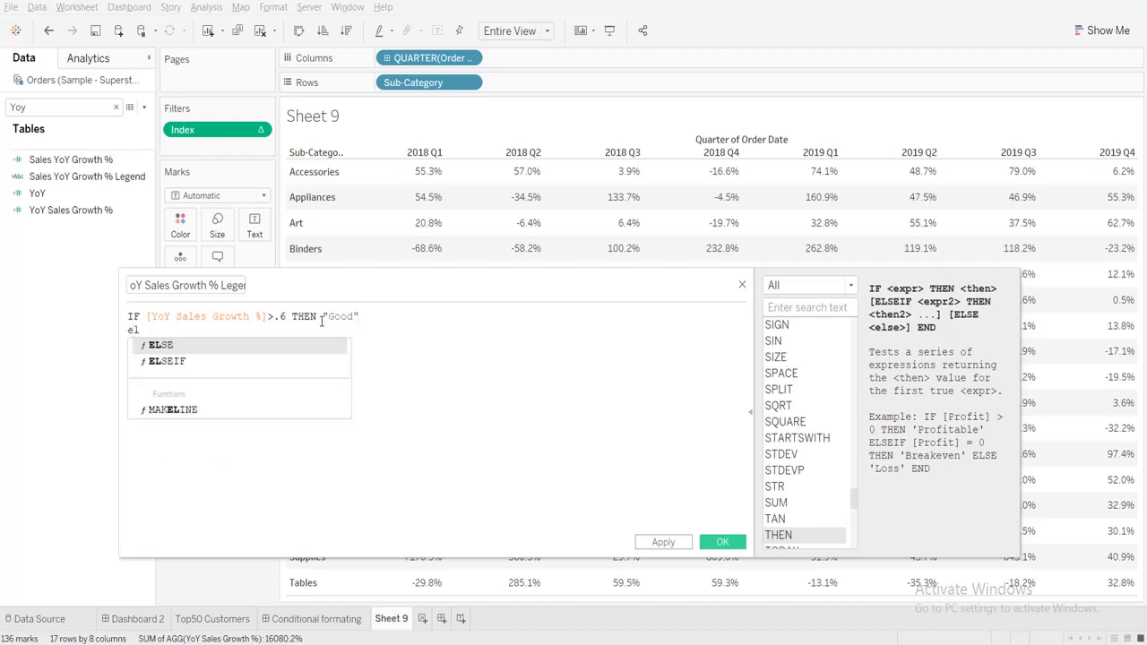
key("Return")
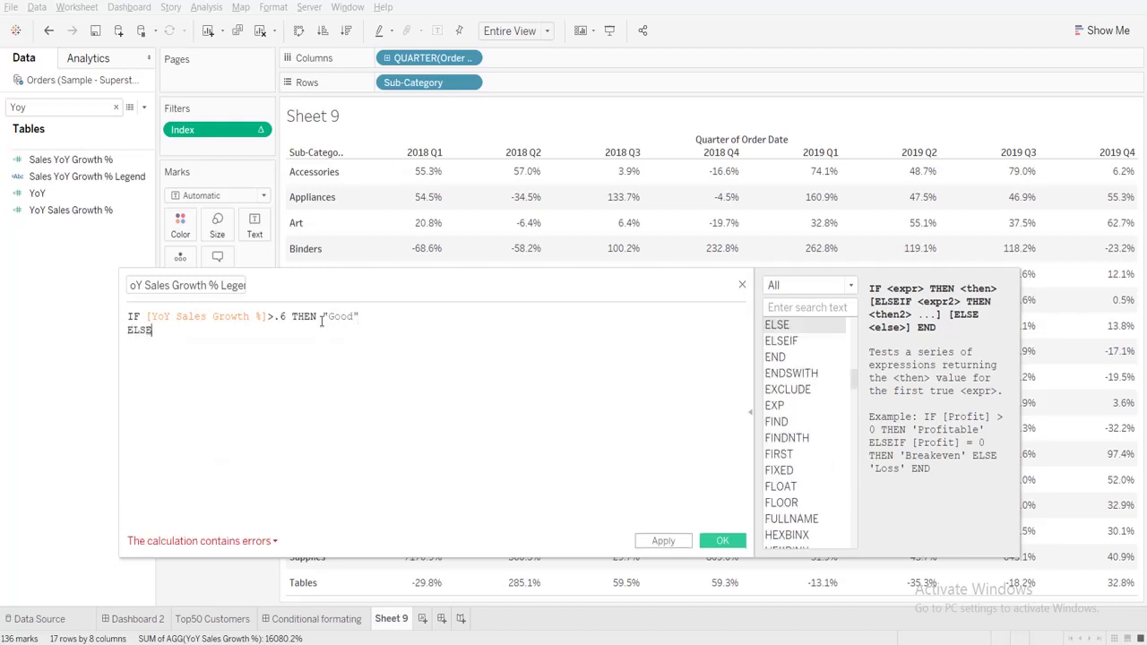
type("I")
key("Return")
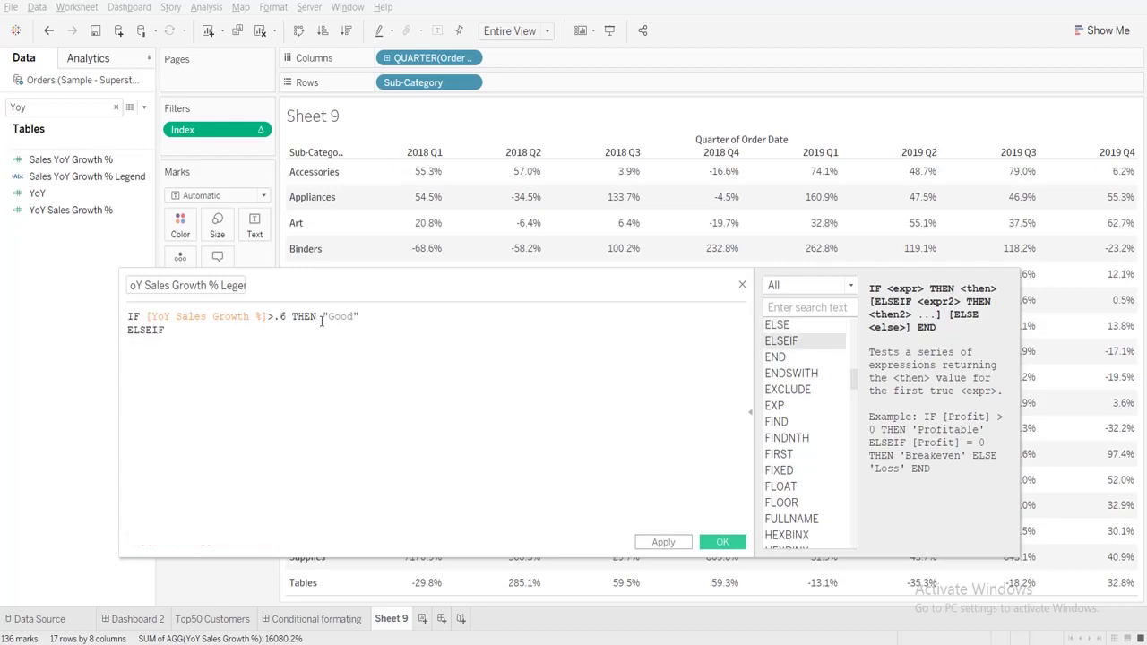
type("yoy")
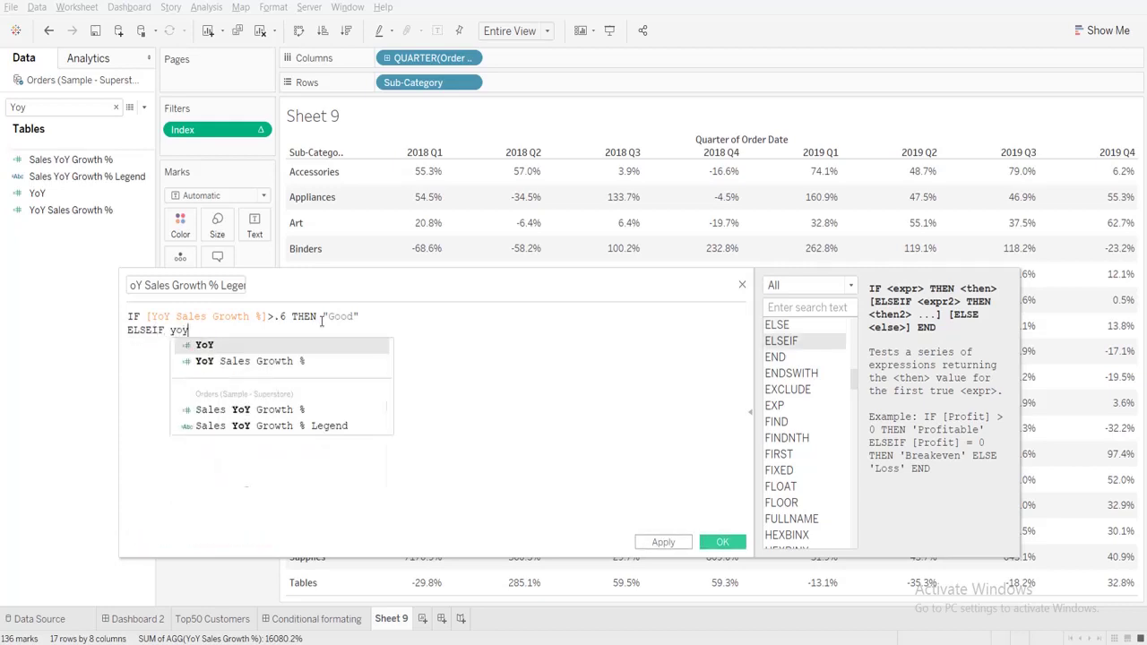
left_click(315, 360)
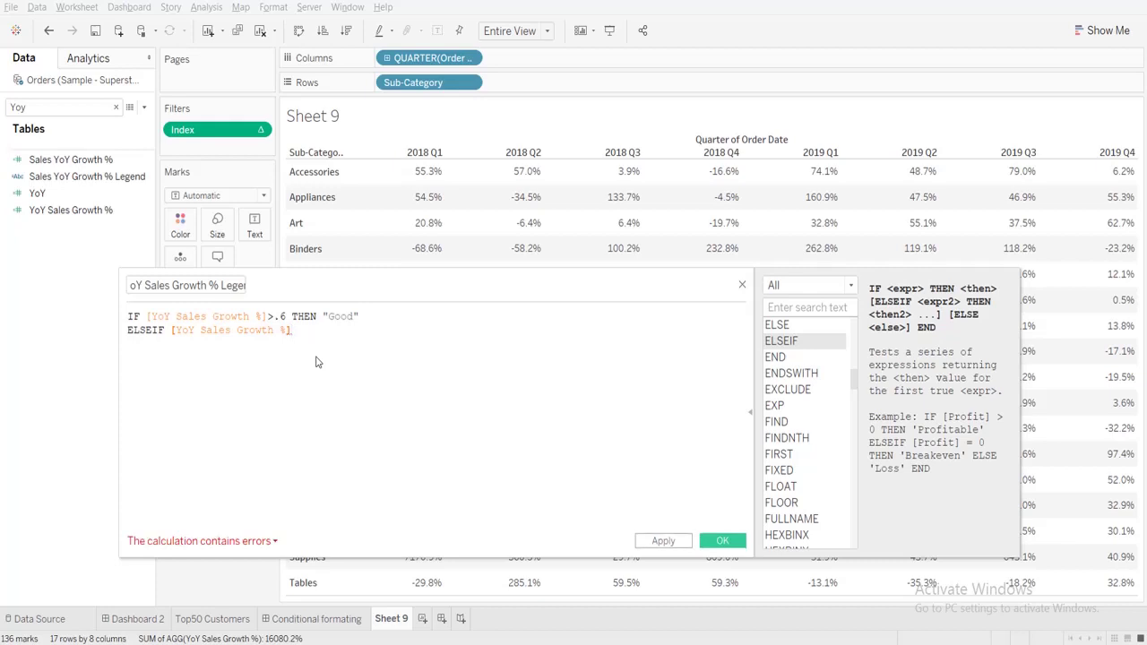
type(">.")
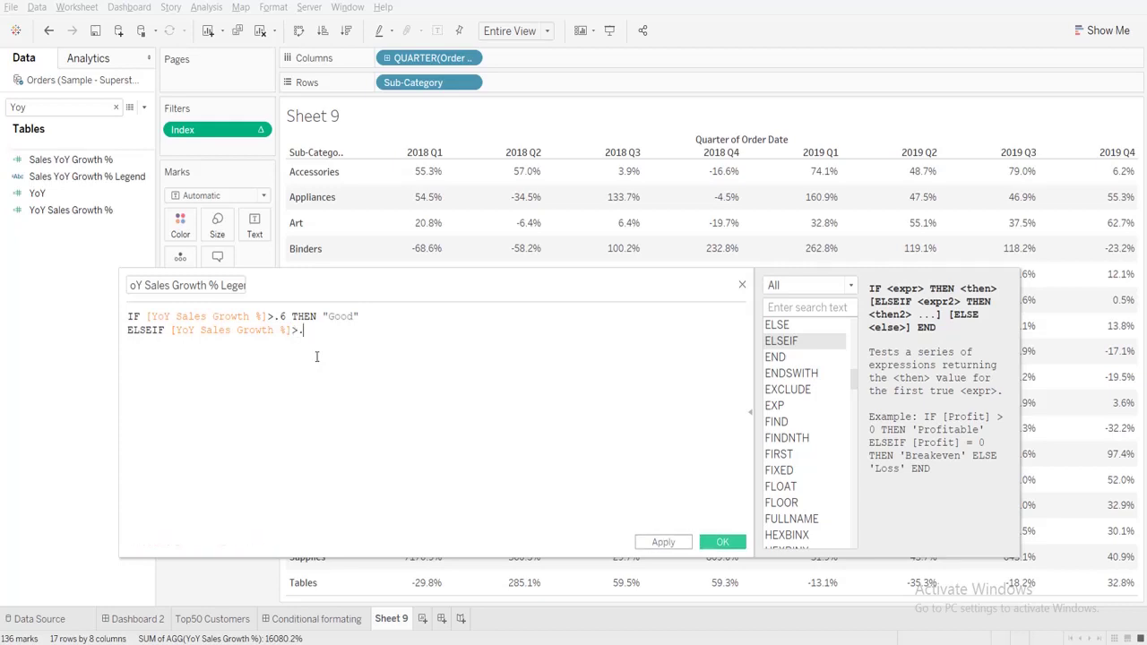
type("3")
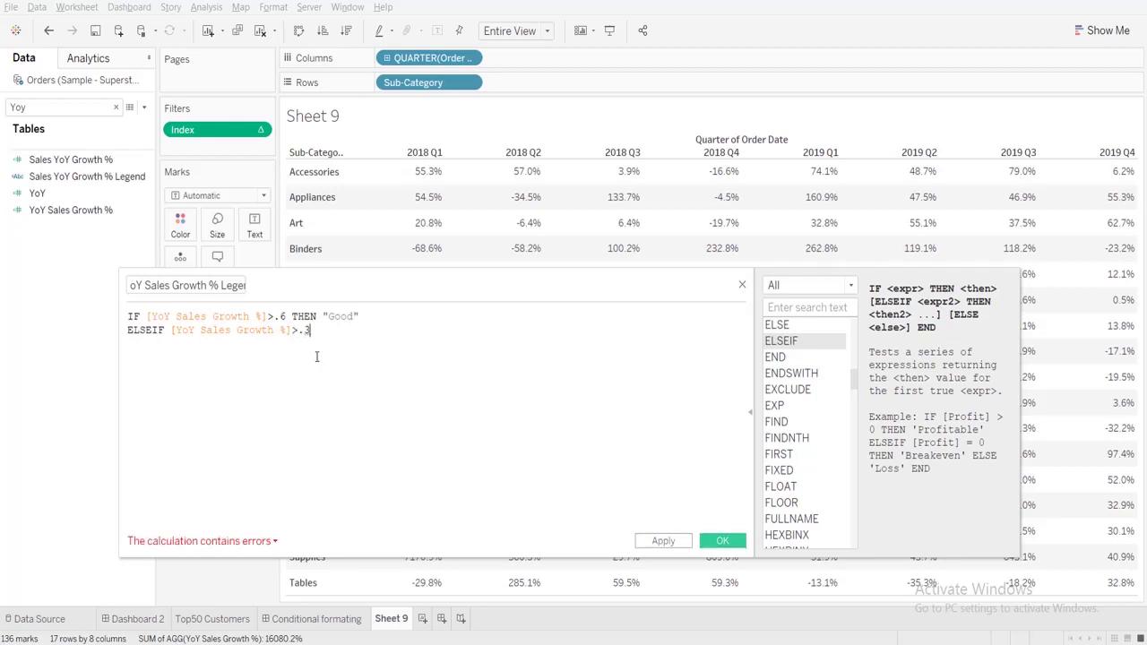
type(" An")
key("Return")
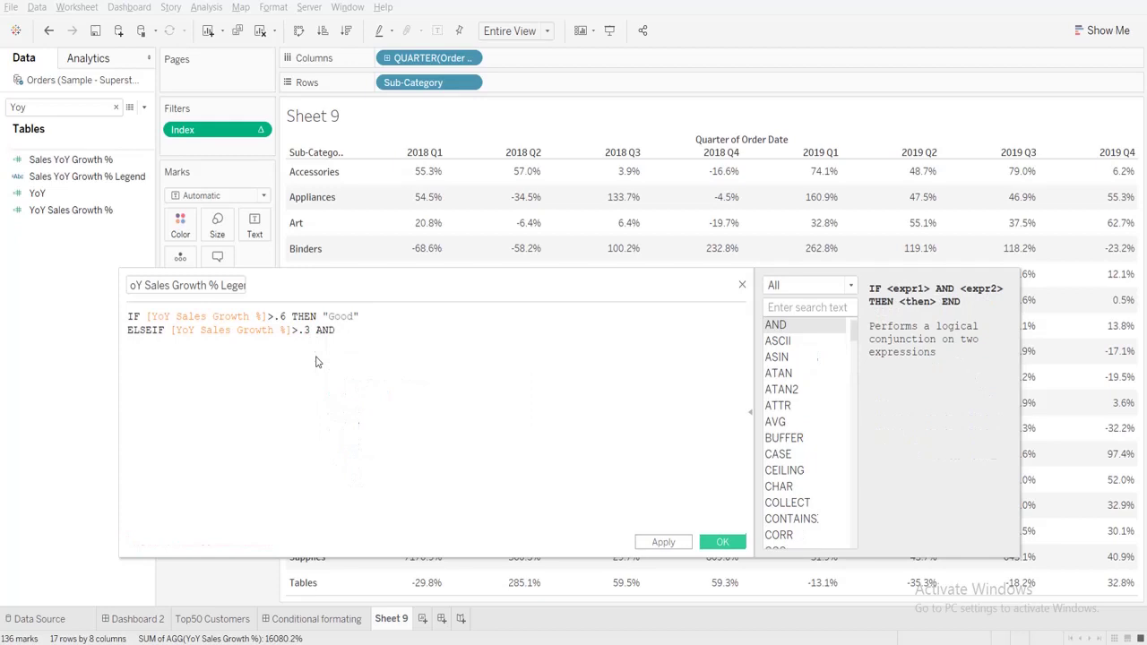
type("Yoy")
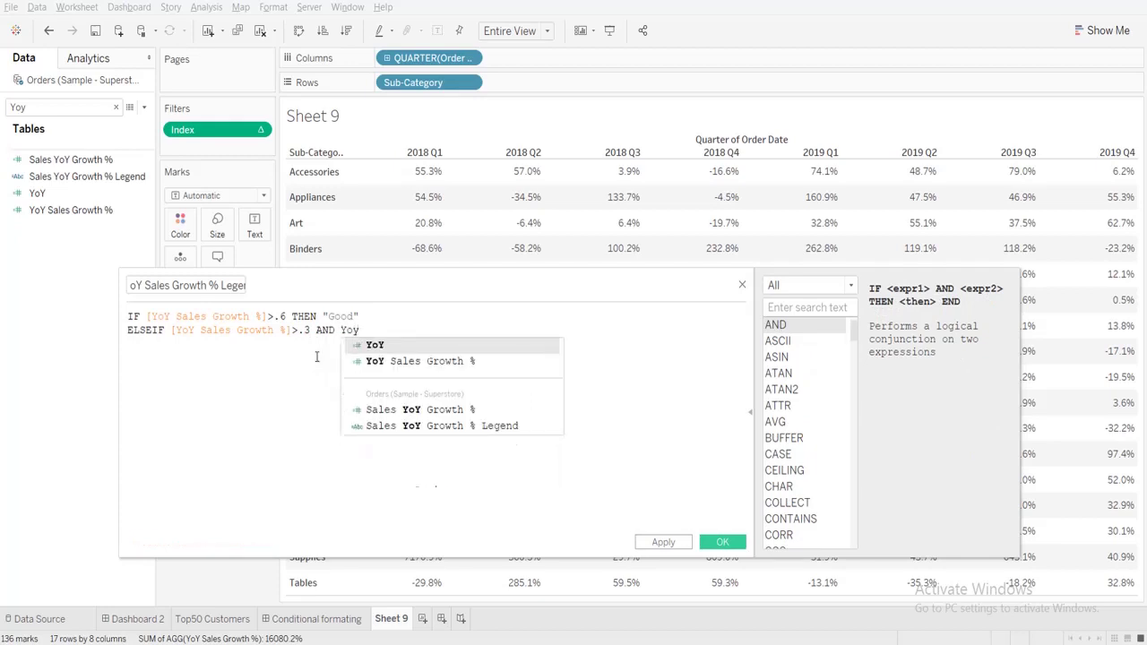
left_click(406, 365)
type("<")
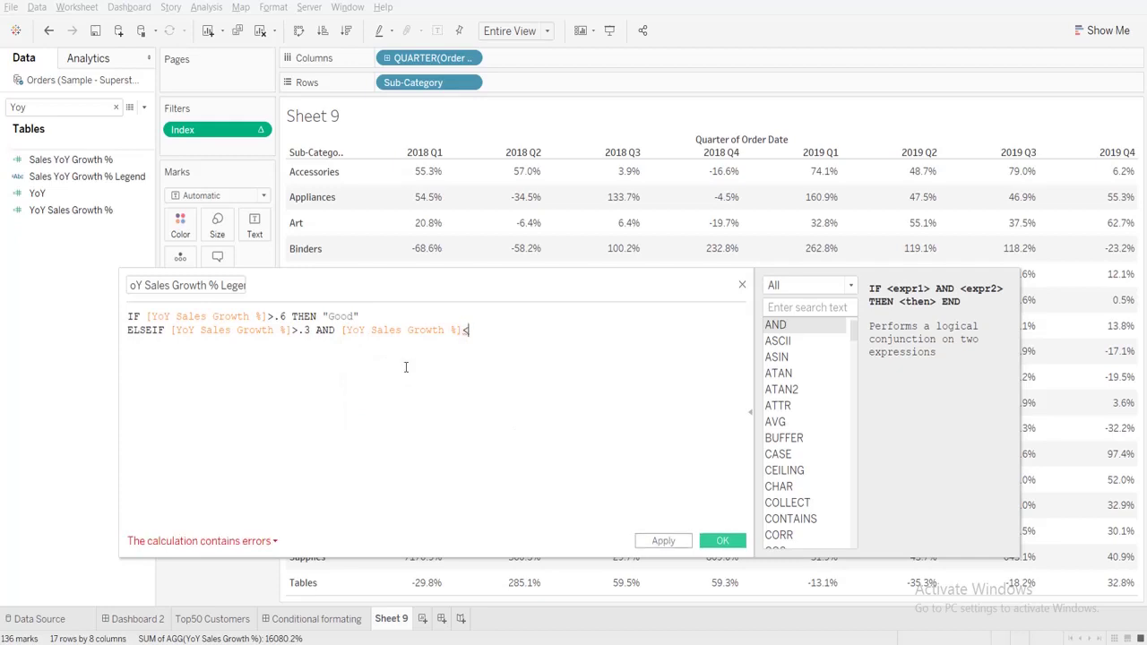
type(".")
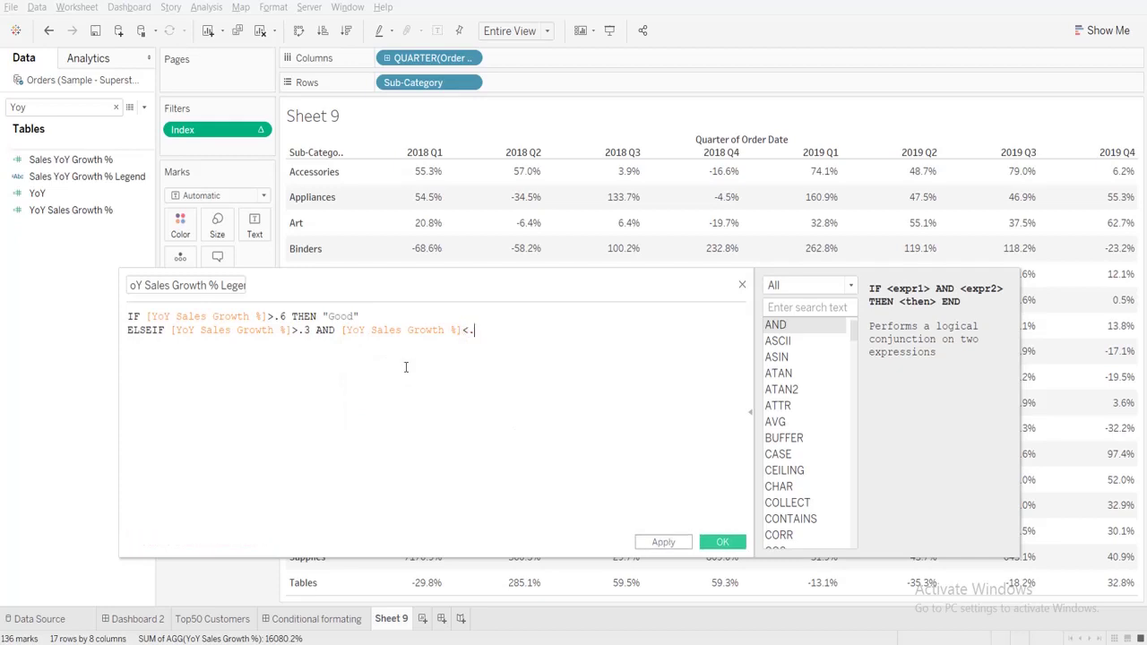
key("BackSpace")
type("=.6 THEN \"O")
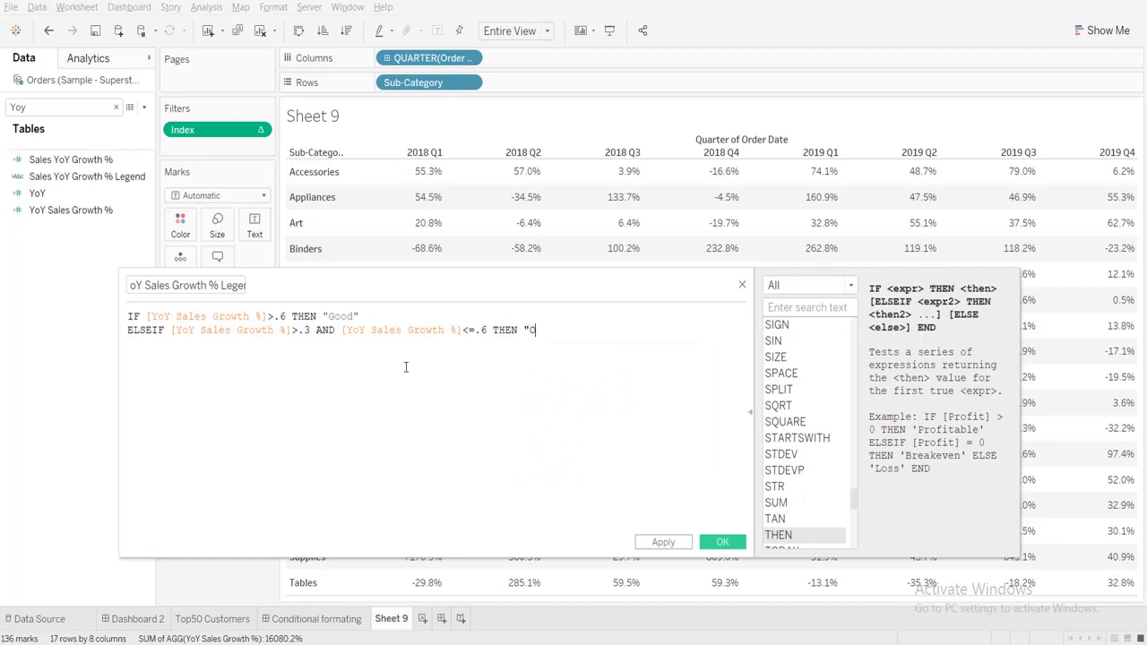
type("ptimal\"El")
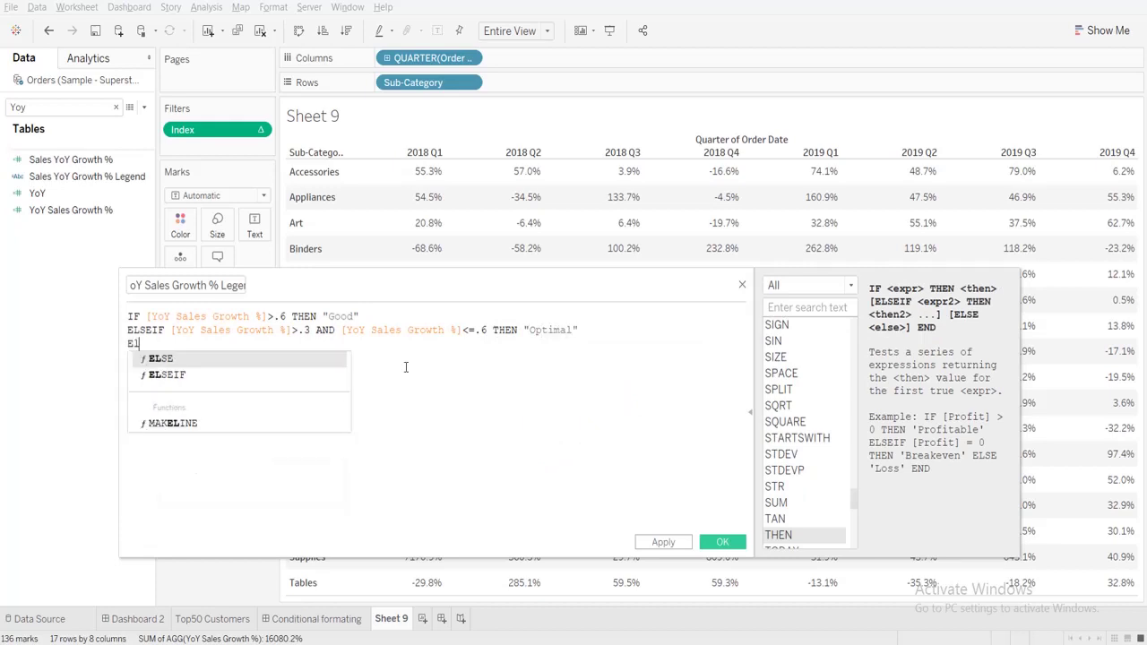
Add ELSEIF growth < .3 THEN "Bad".
left_click(201, 379)
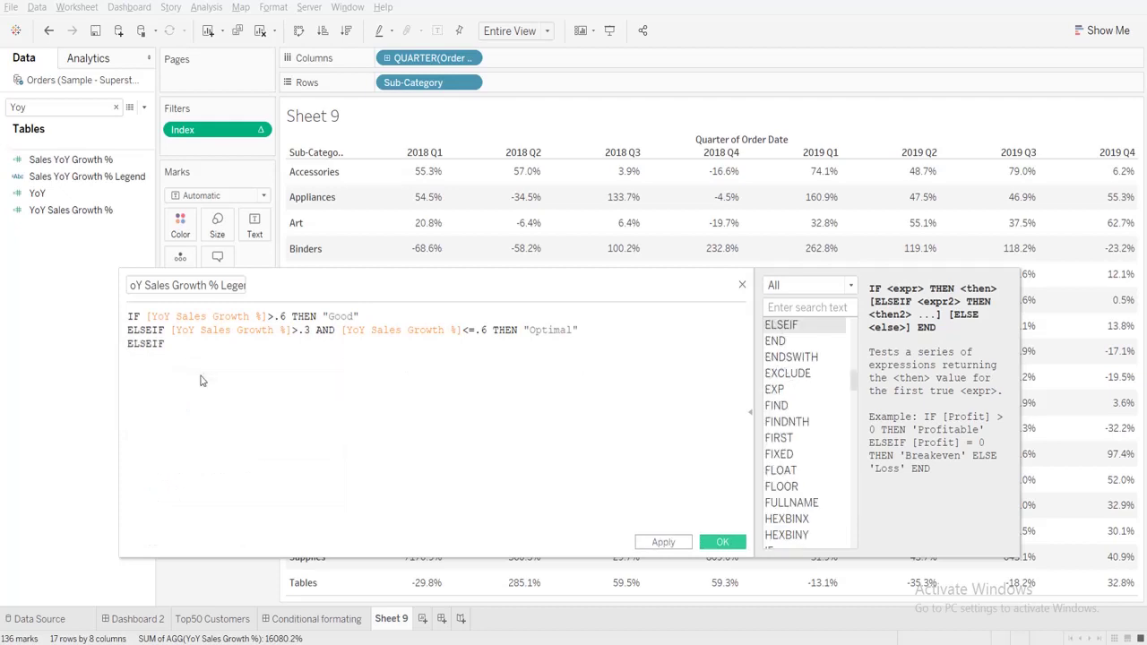
type("Yoy")
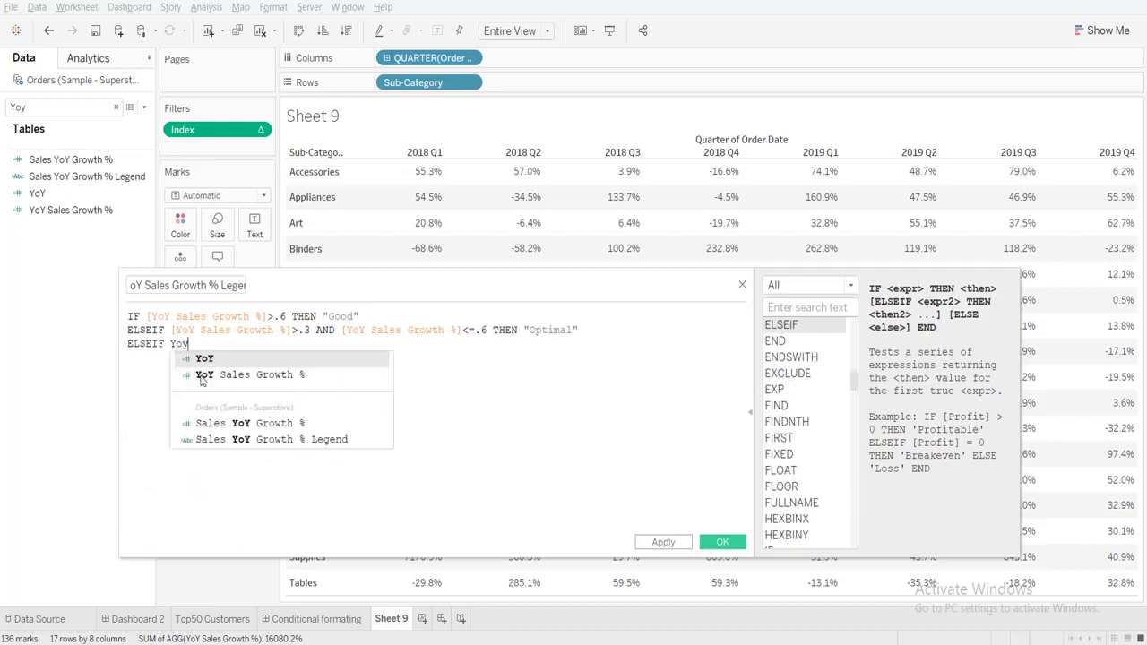
left_click(211, 377)
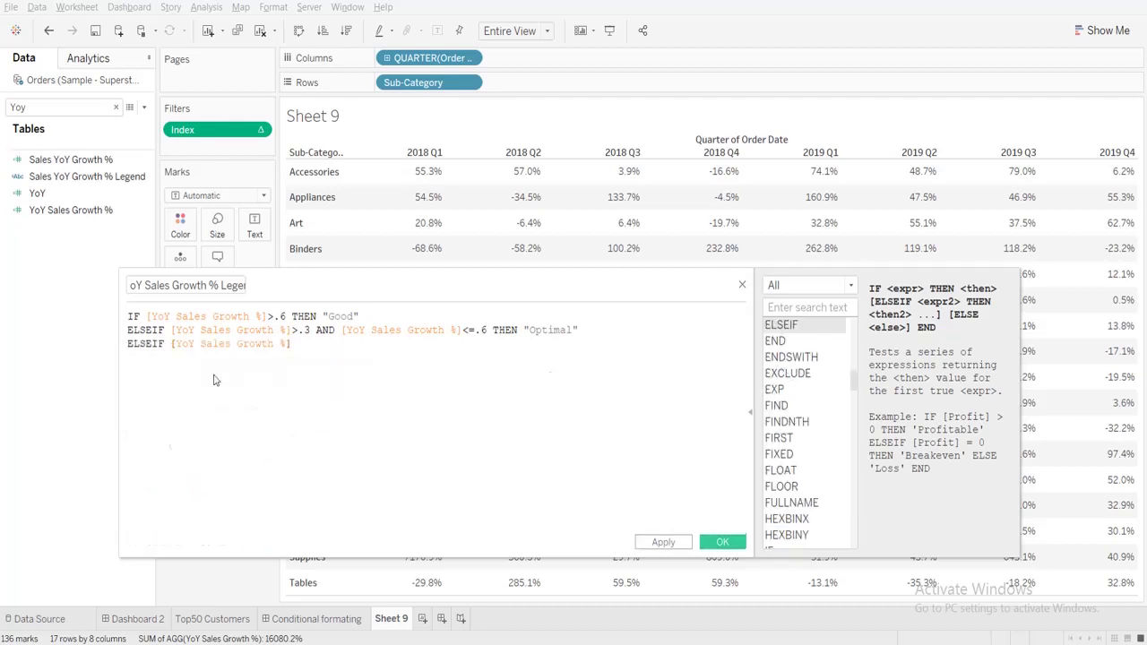
type("<.3 THEN")
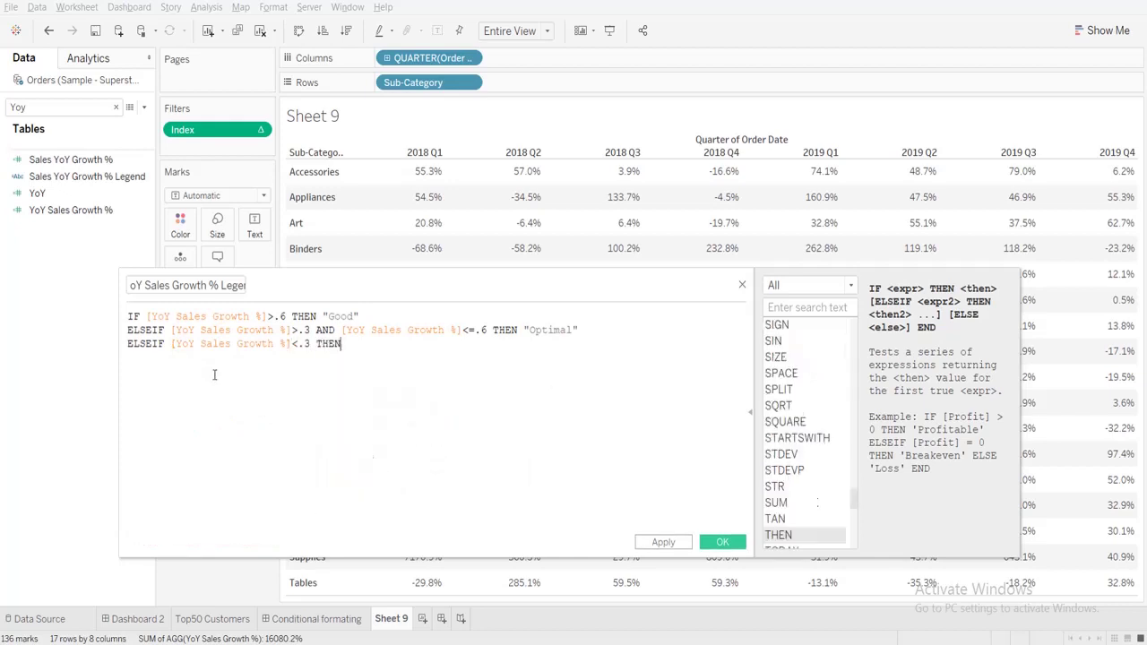
type(" \"Bad")
type("\" ")
type("El")
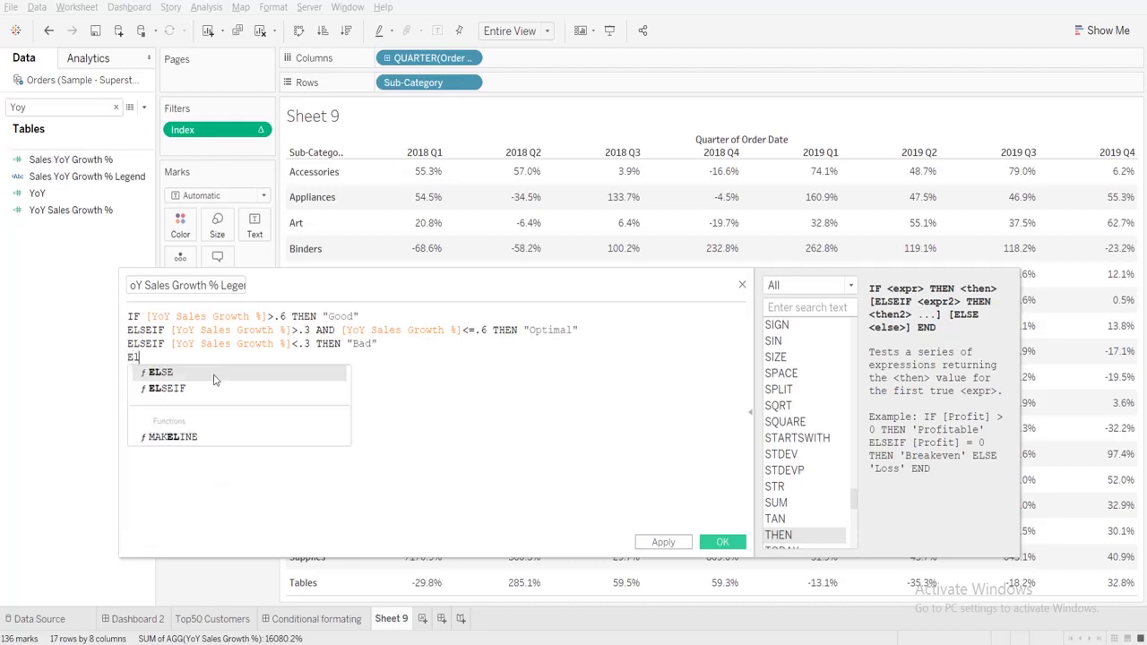
Add ELSEIF ISNULL([YoY Sales Growth %]) THEN "Null" and close with END.
left_click(216, 388)
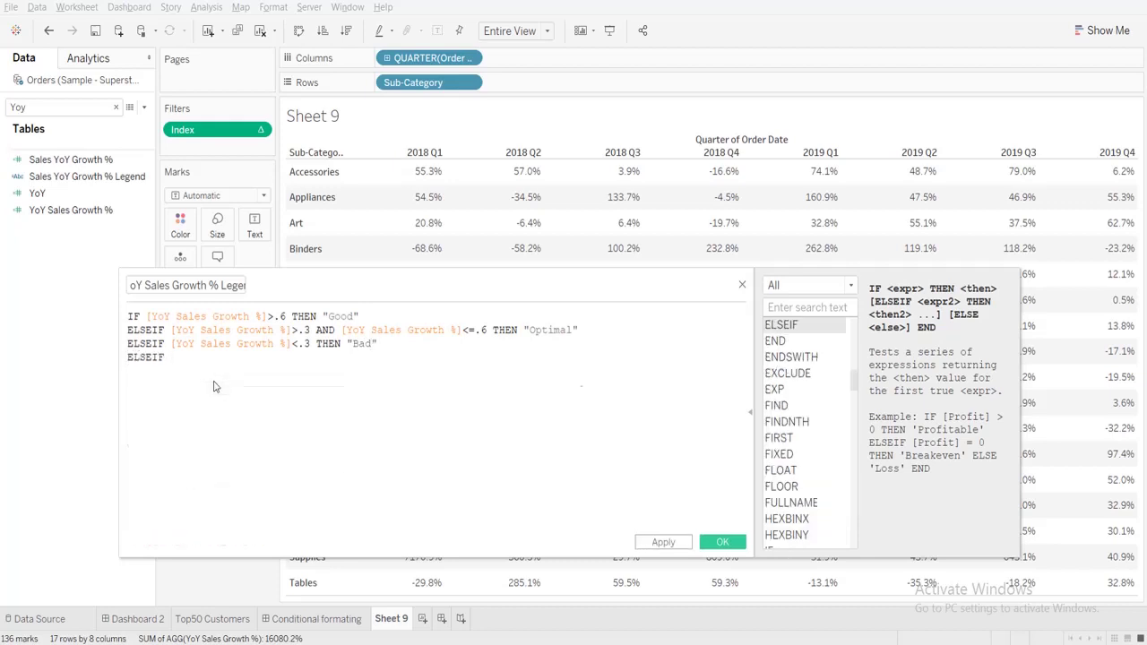
type("[YoY")
left_click(219, 387)
left_click(171, 357)
type("IS")
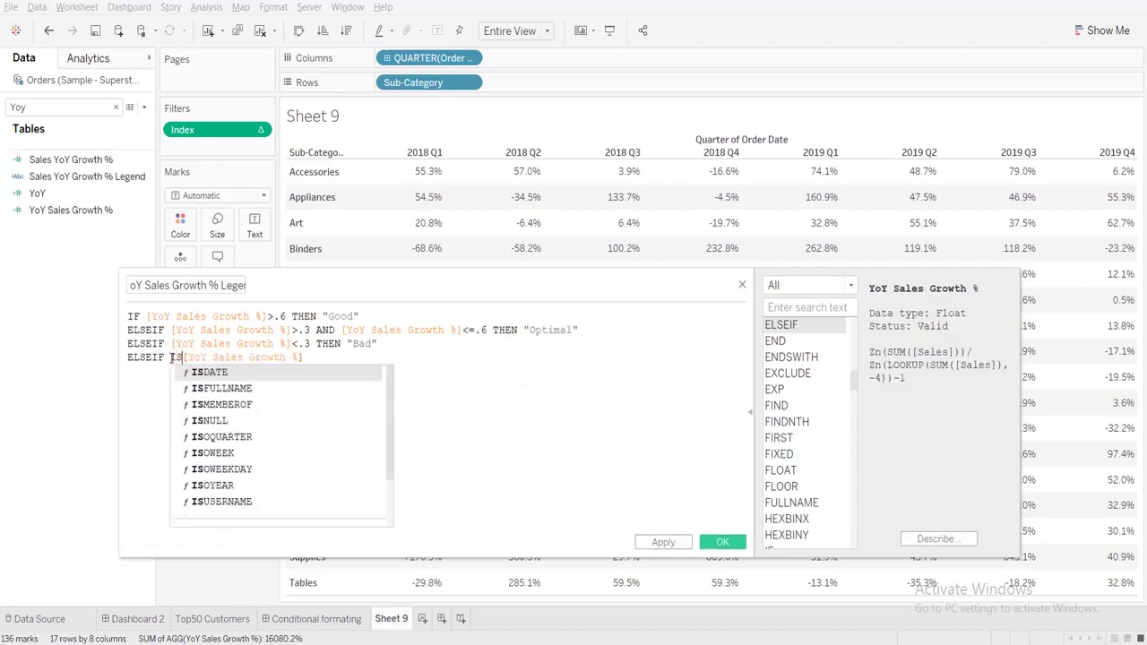
left_click(210, 419)
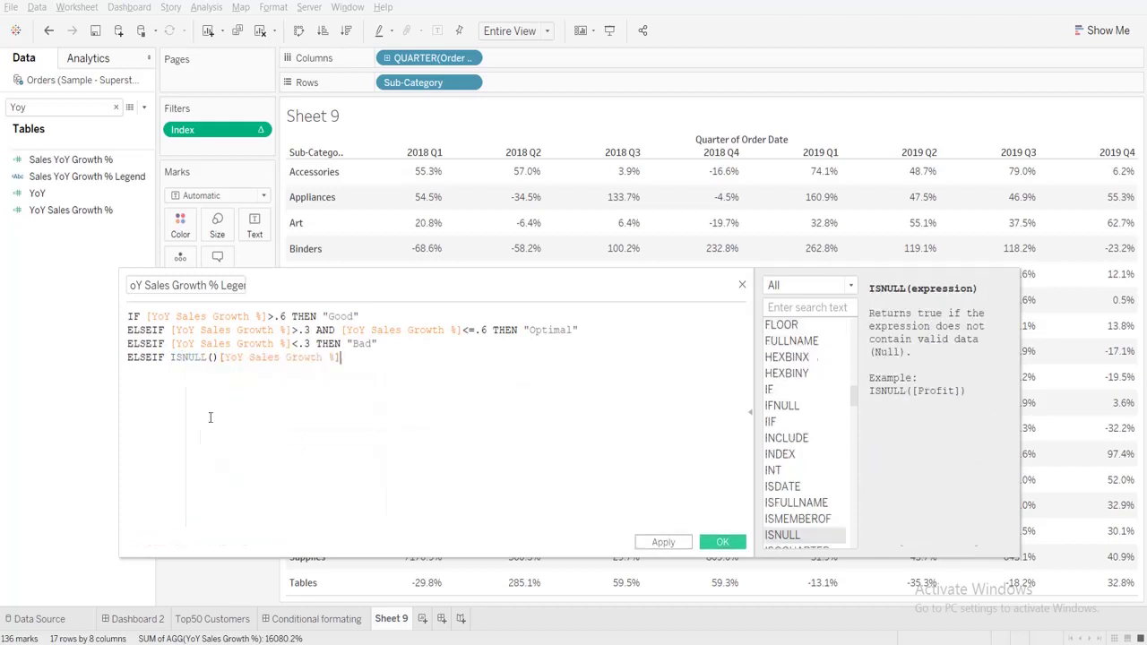
left_click(215, 357)
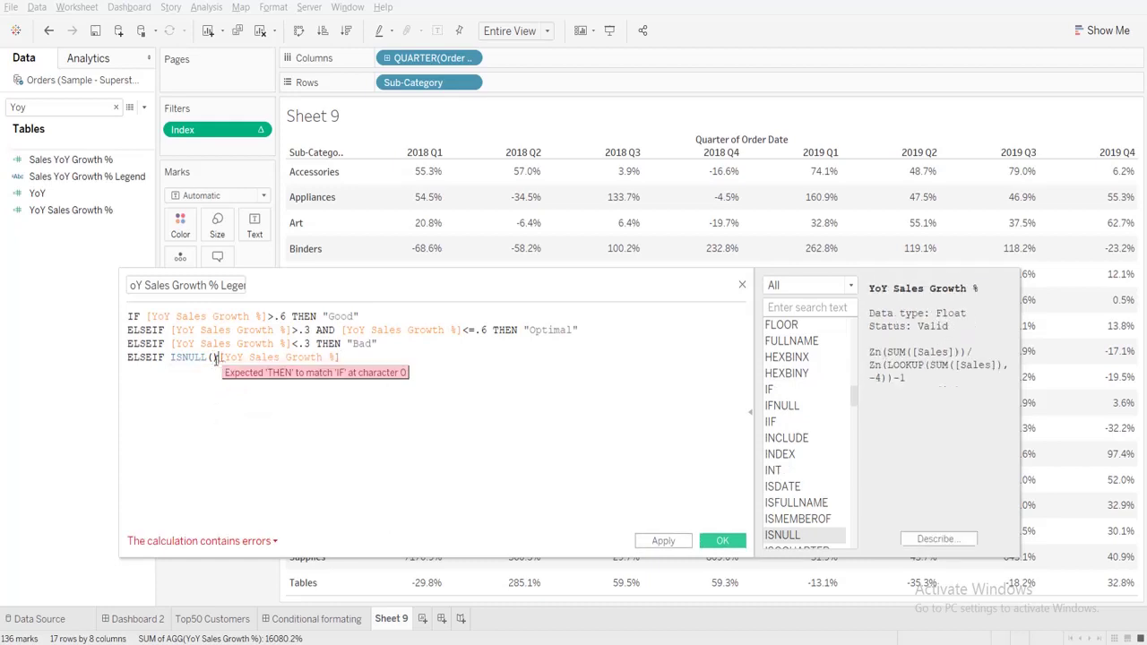
key("Delete")
left_click(348, 357)
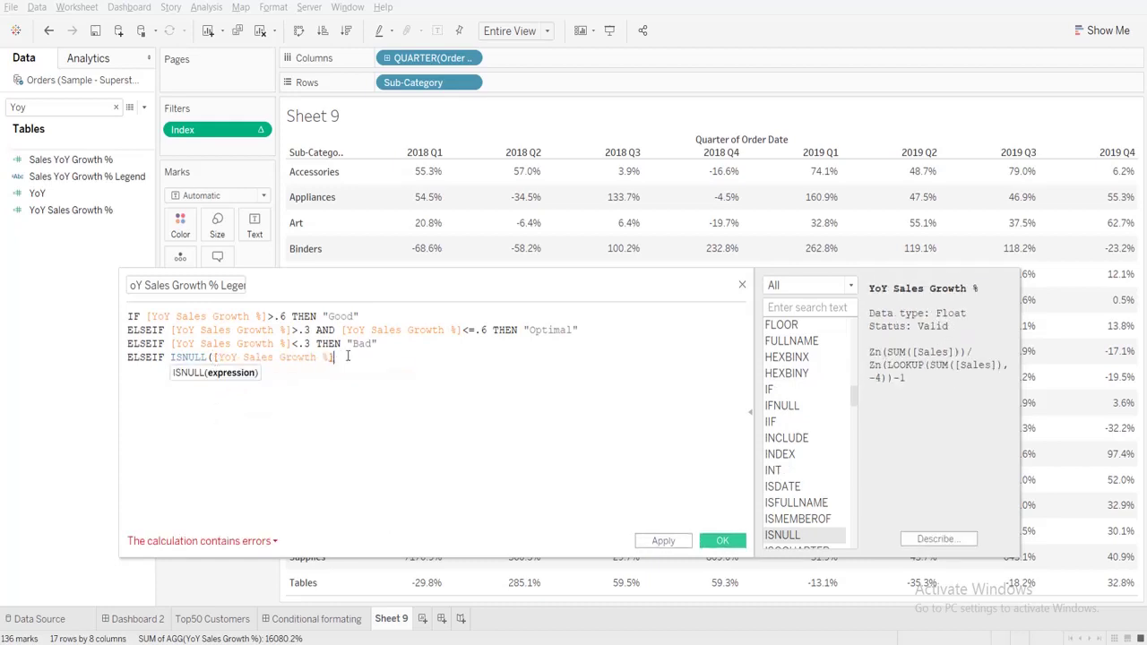
type(")")
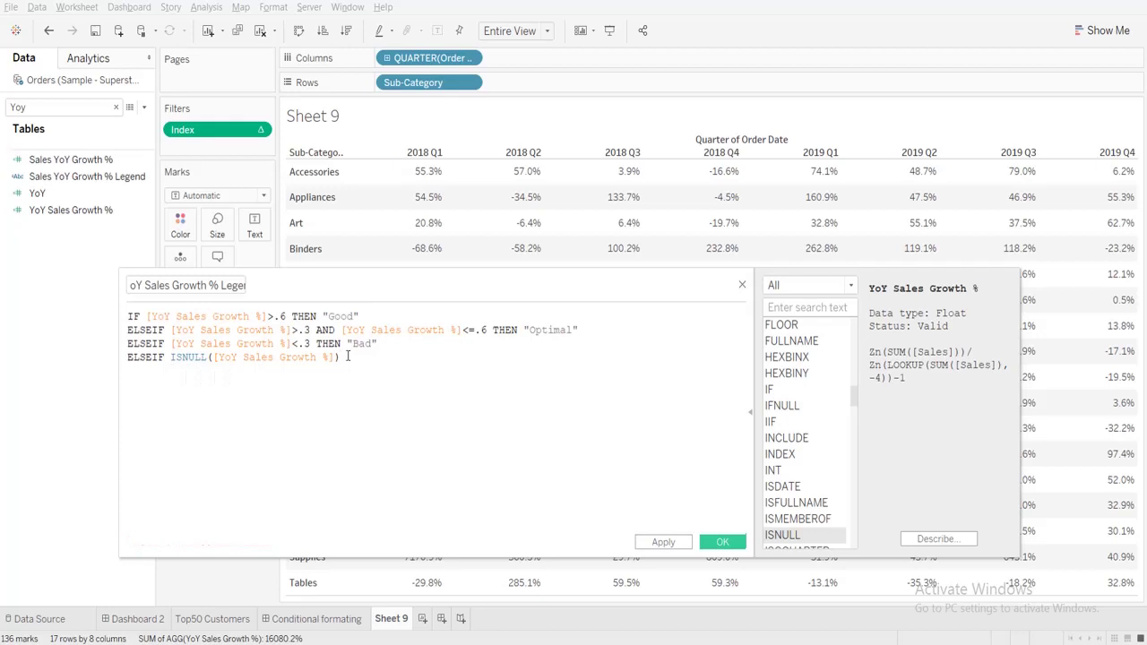
type(" THEN \"N")
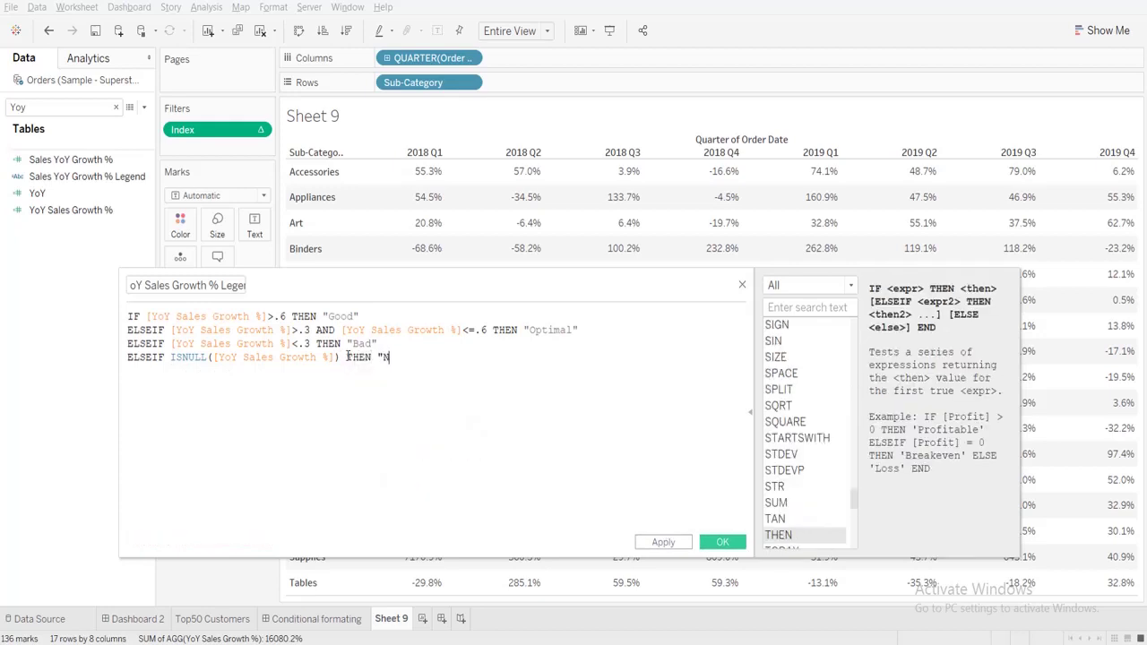
type("ull\"")
key("Return")
type("END")
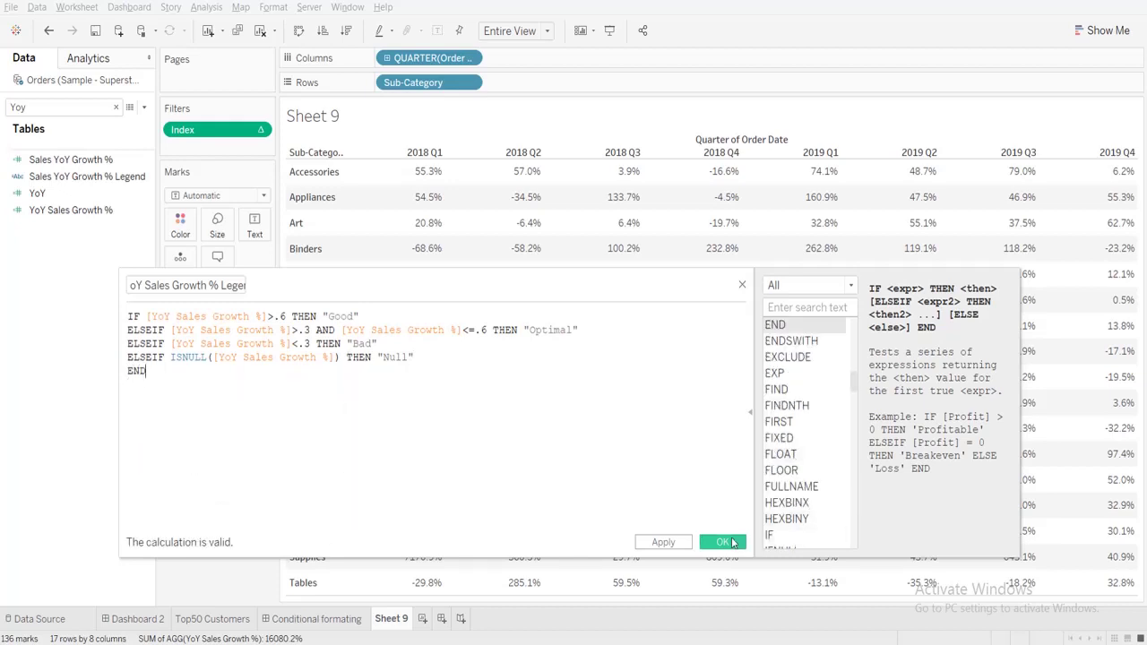
Save the legend field and colour the table values by its categories.
left_click(731, 541)
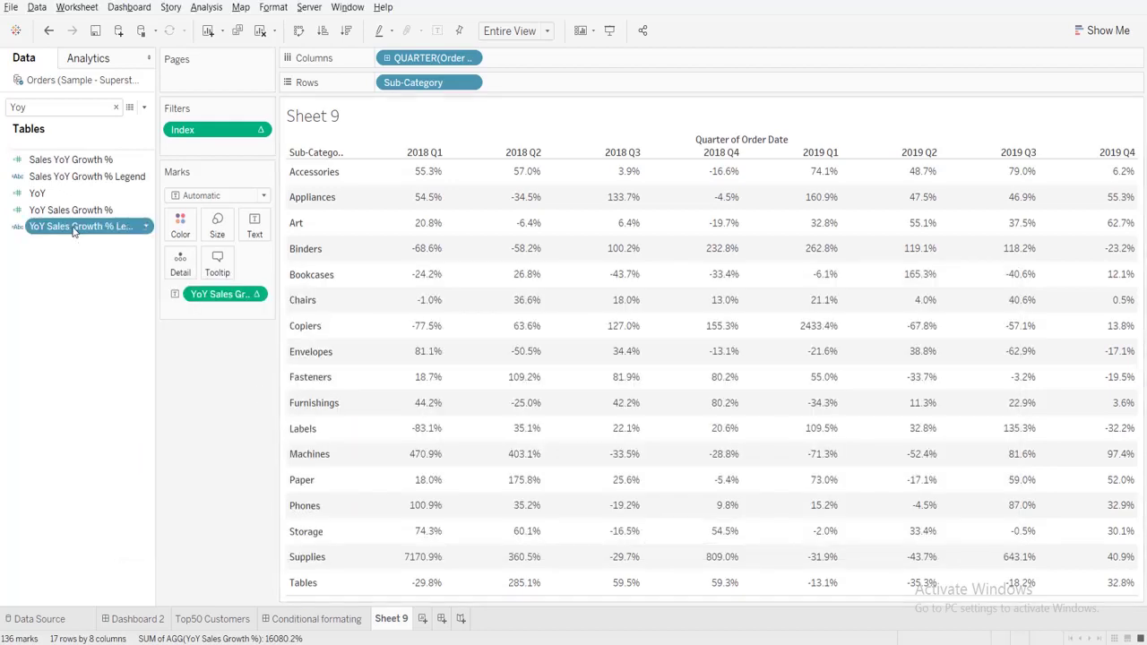
left_click_drag(76, 228, 180, 233)
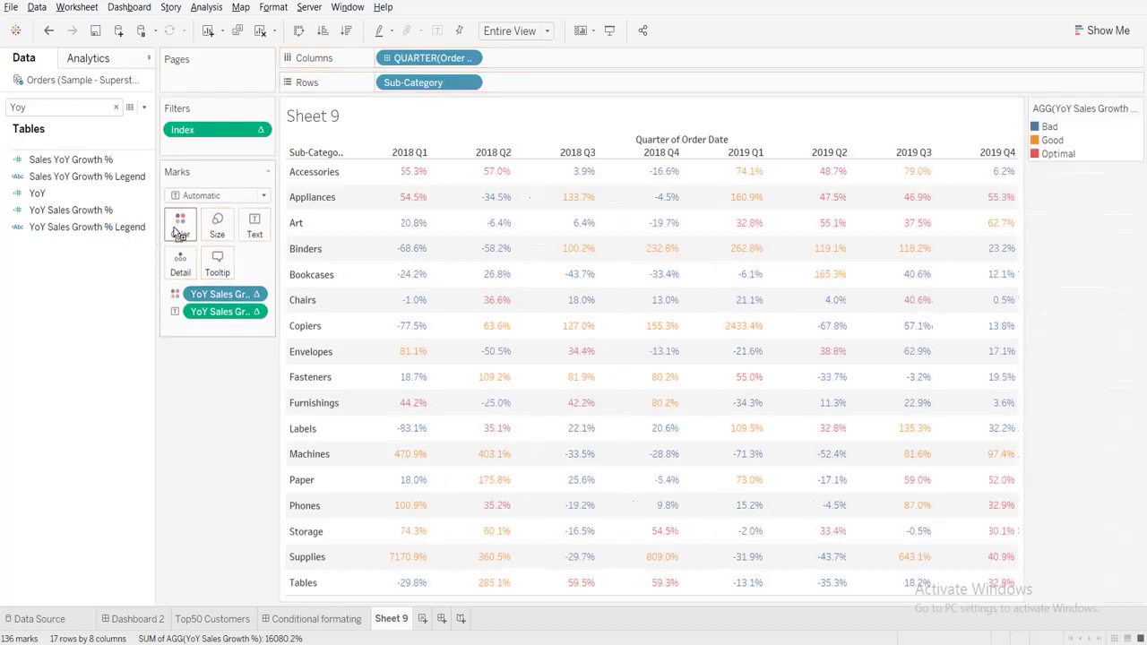
left_click(180, 229)
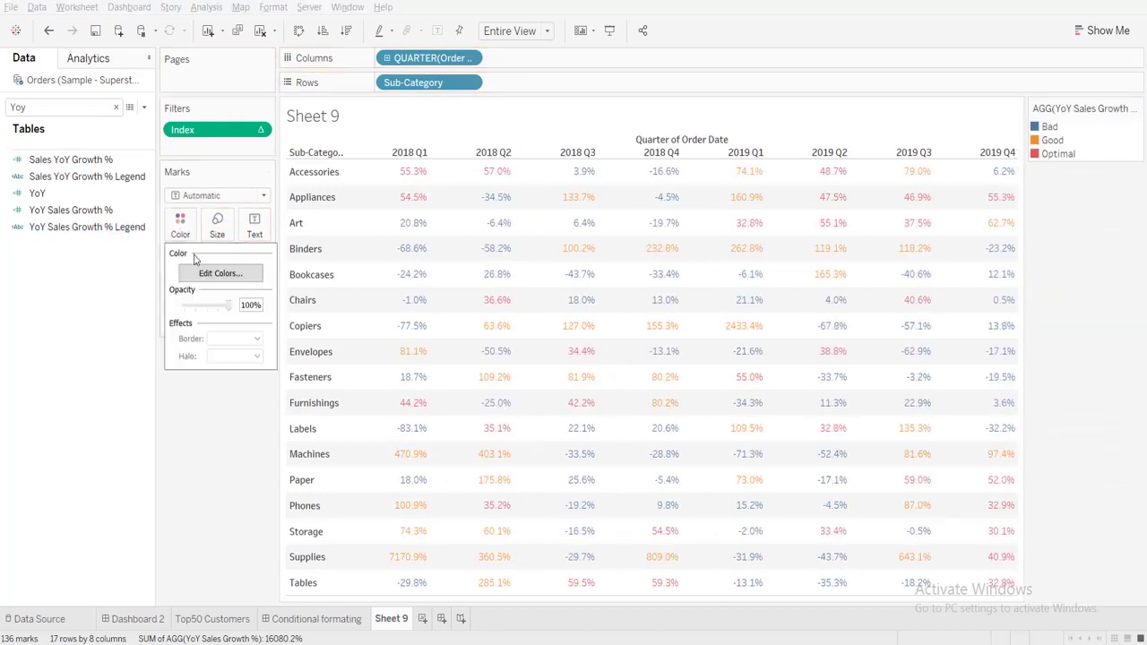
left_click(220, 274)
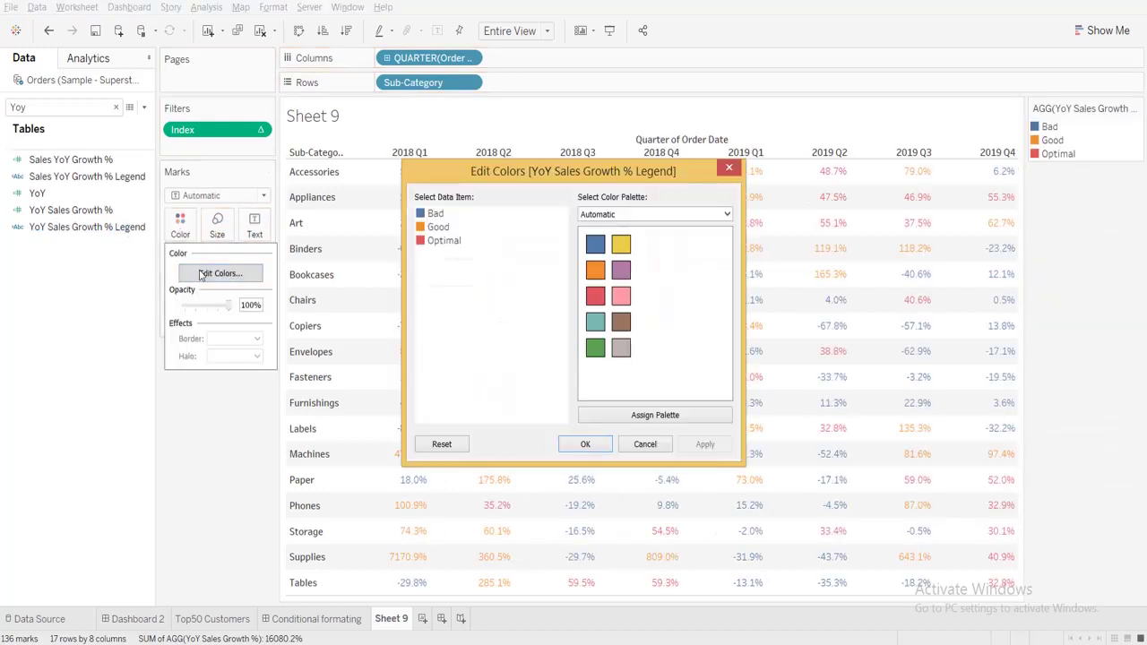
Set the Bad category to dark red #aa0000 and add it to custom colours.
double_click(427, 216)
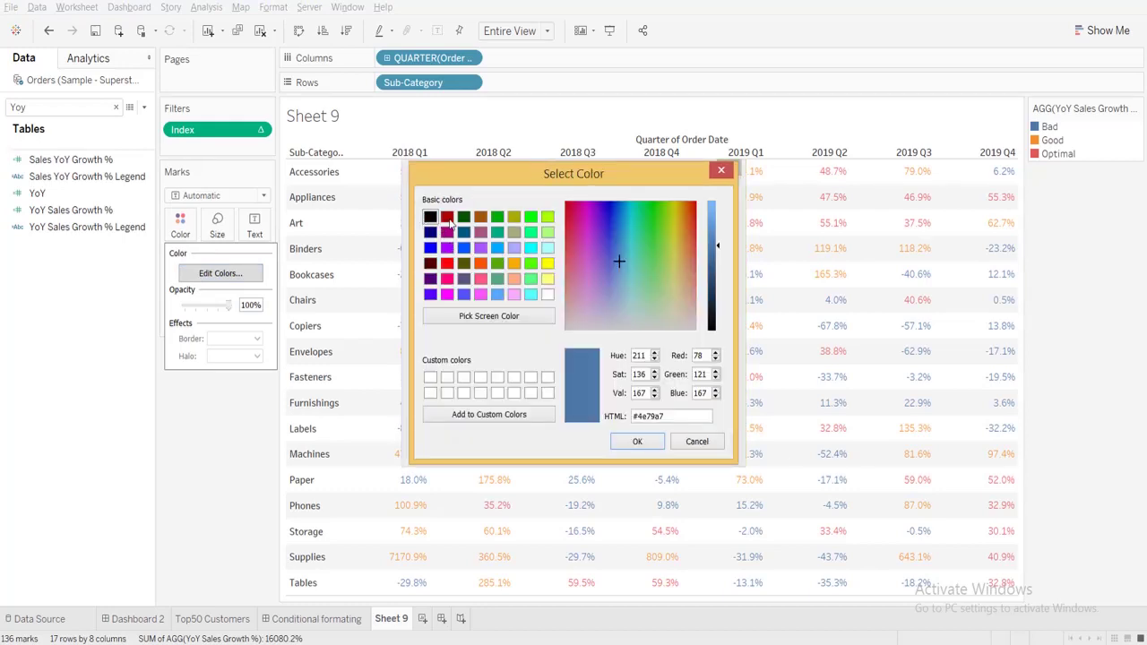
left_click(447, 218)
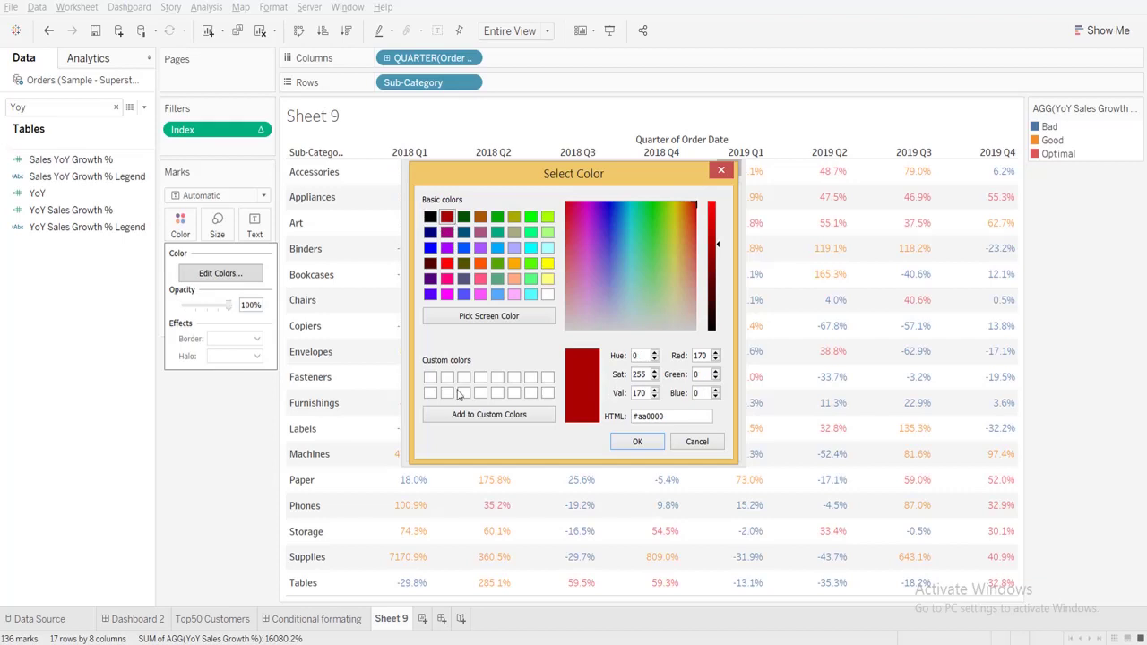
left_click(432, 380)
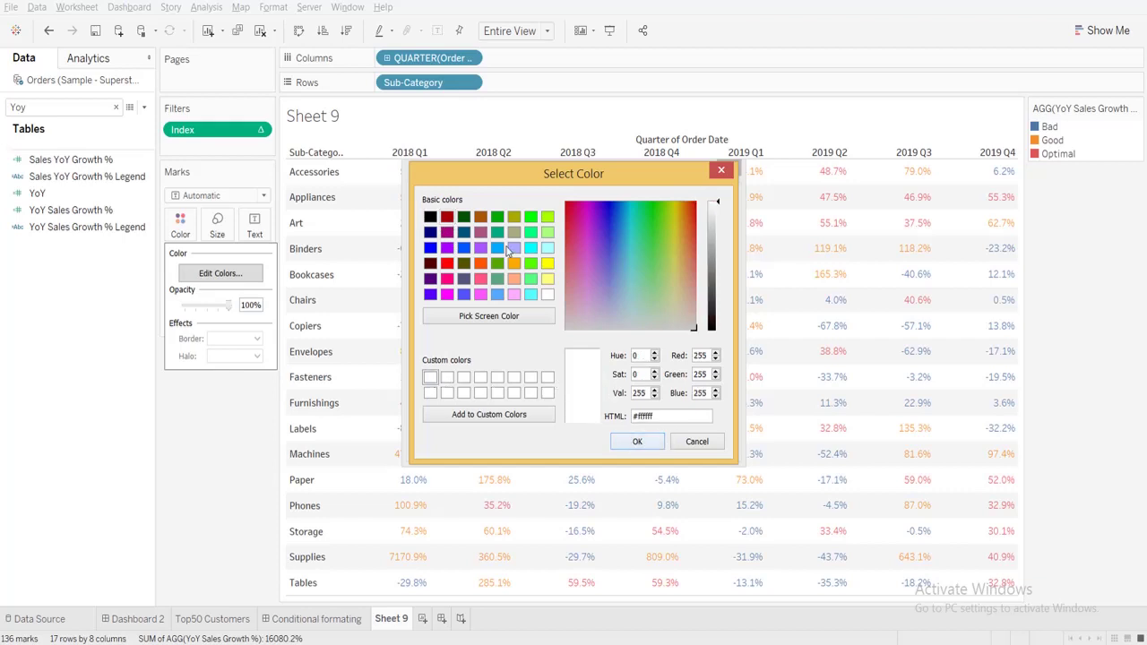
left_click(448, 218)
left_click(430, 379)
left_click(449, 218)
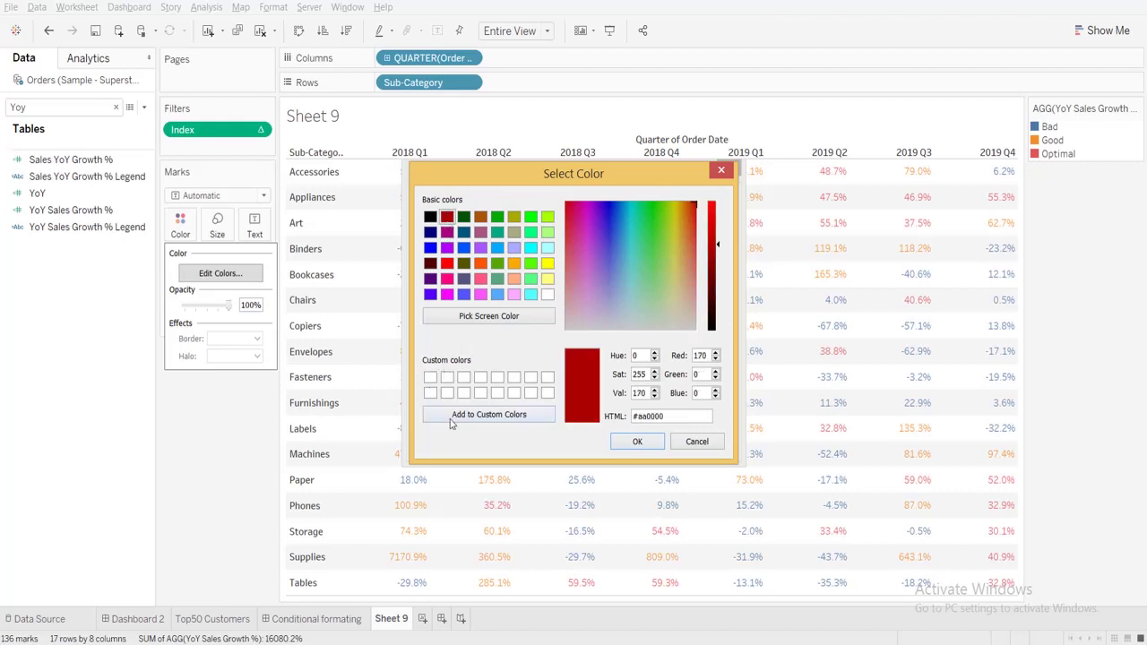
left_click(452, 417)
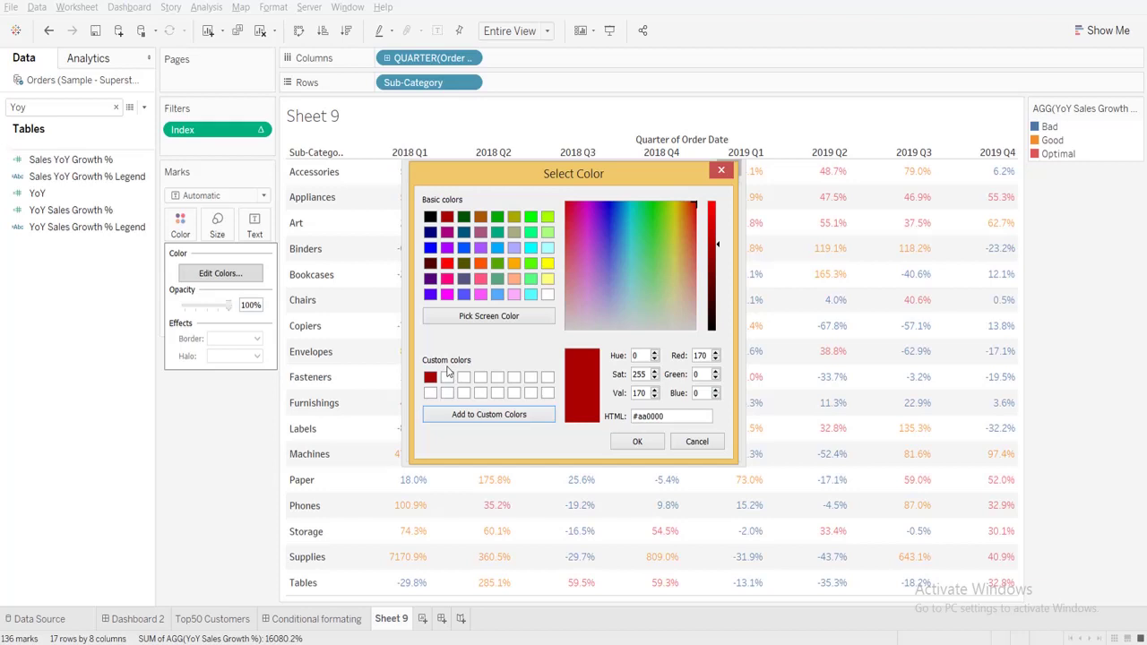
Keep dark red for Bad and recolour Good to green #55aa00, saving it as a custom colour.
left_click(650, 442)
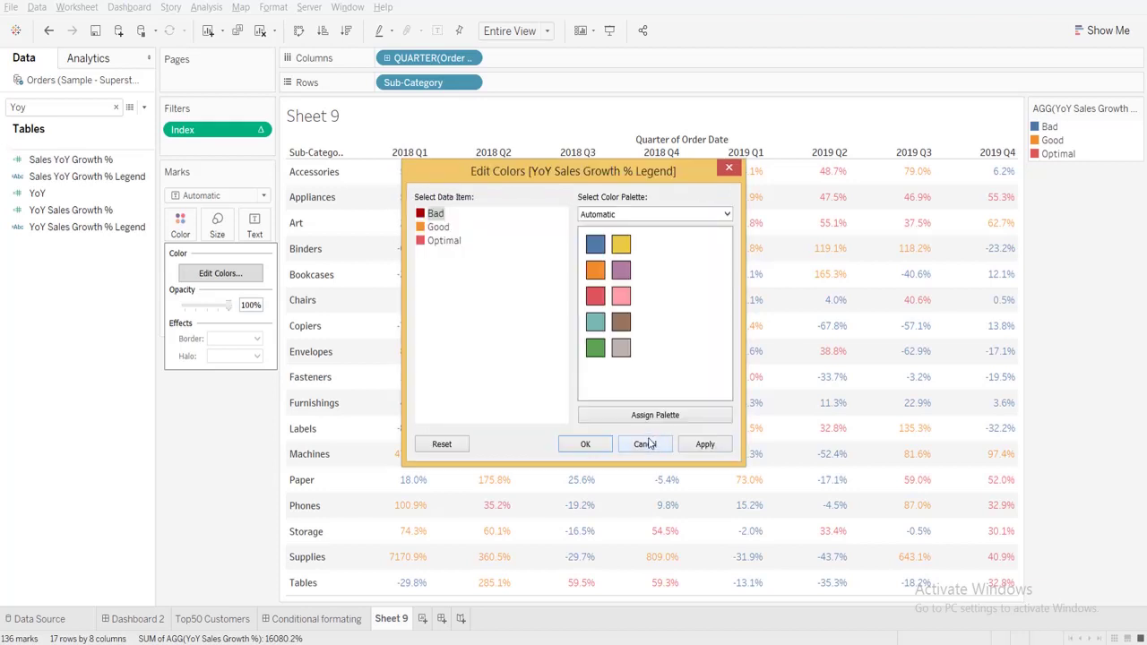
double_click(422, 229)
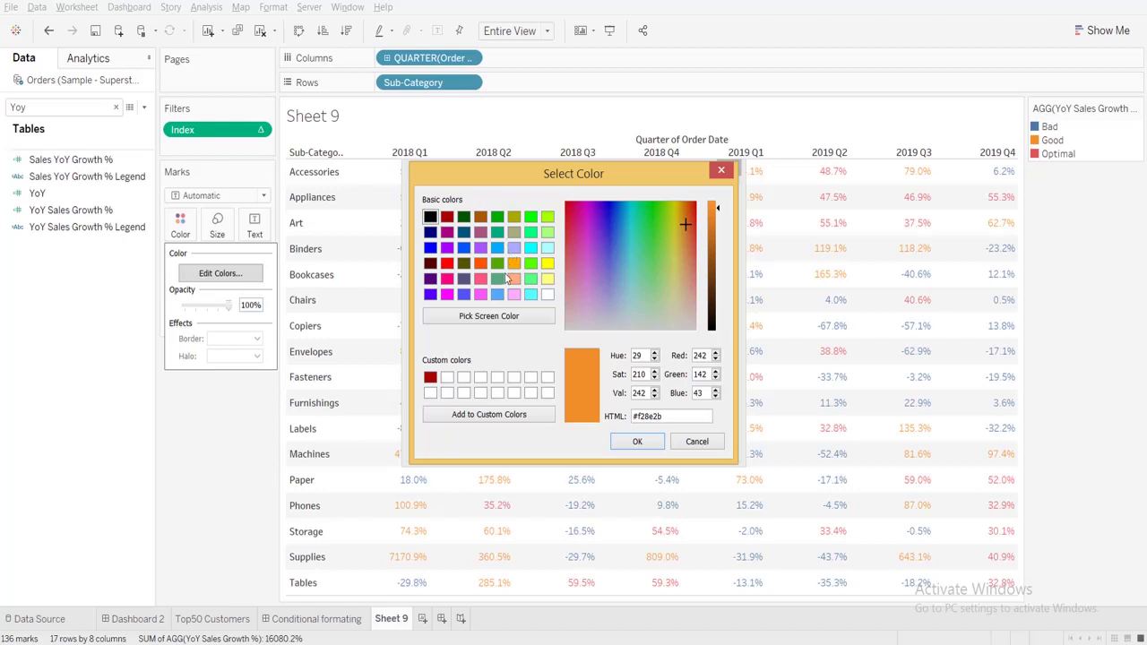
left_click(497, 266)
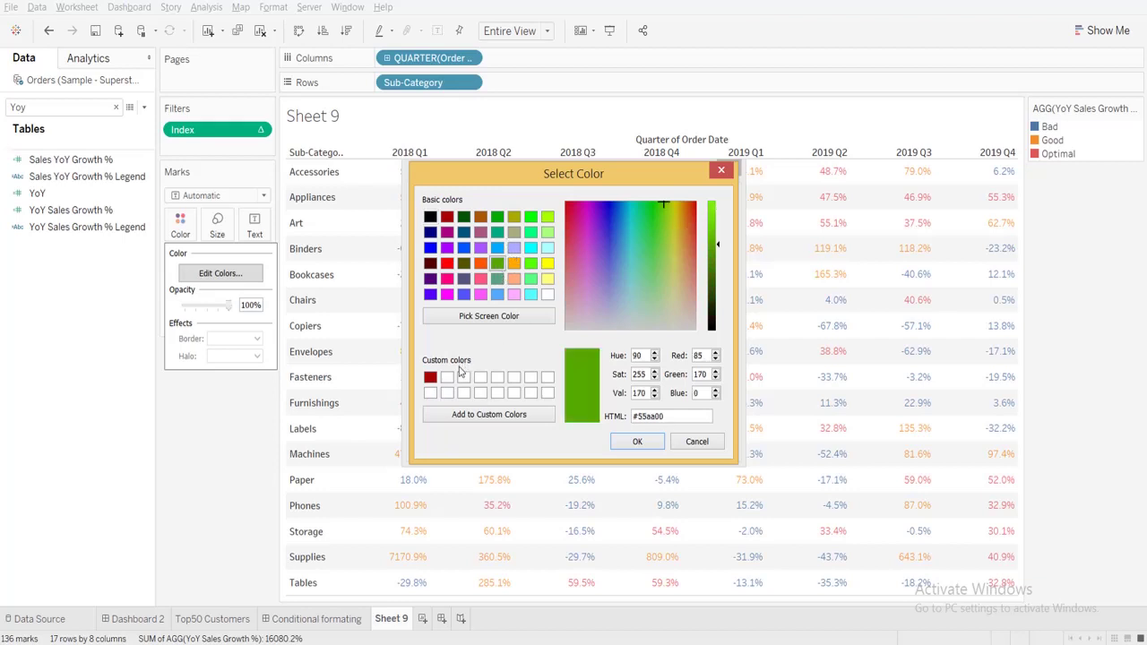
left_click(451, 377)
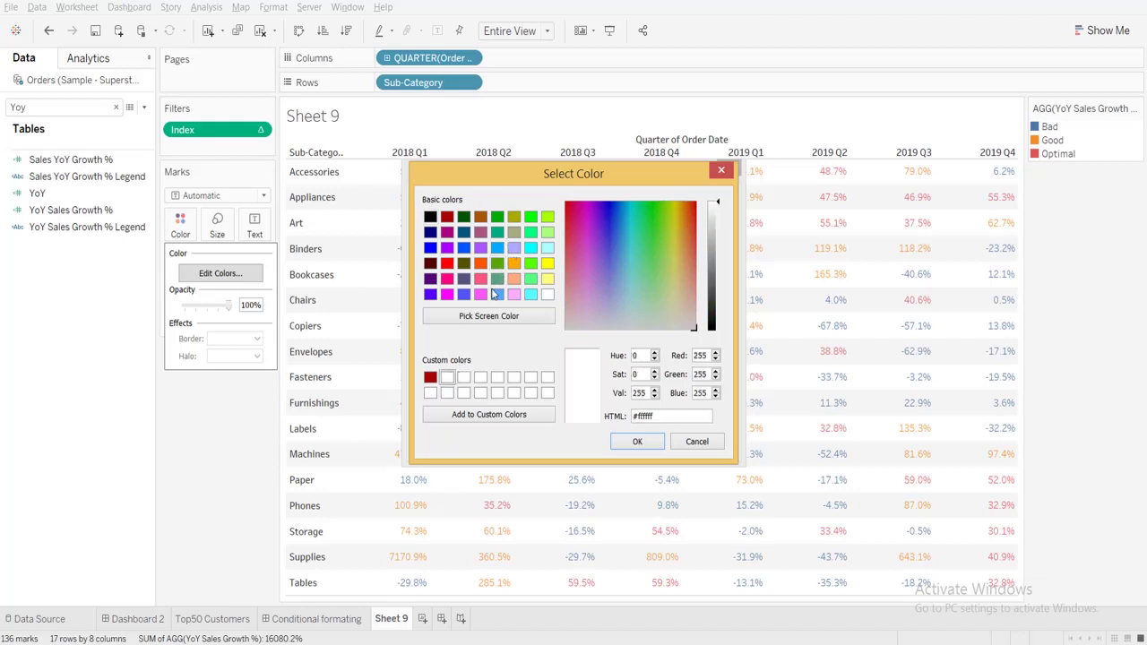
left_click(499, 233)
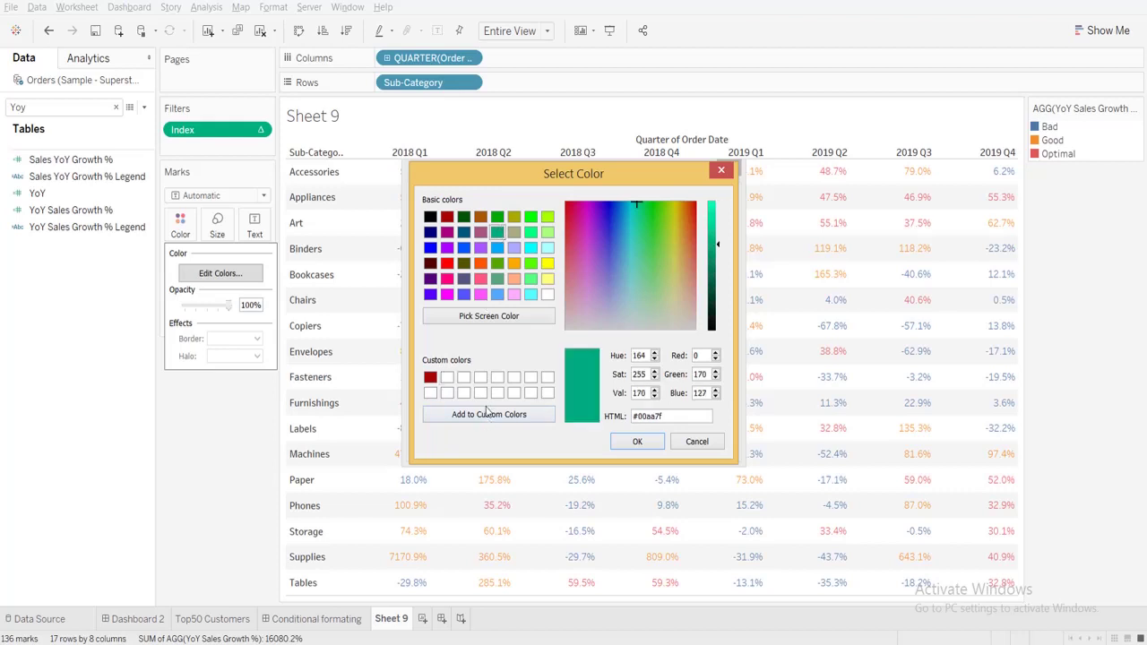
left_click(497, 264)
left_click(496, 414)
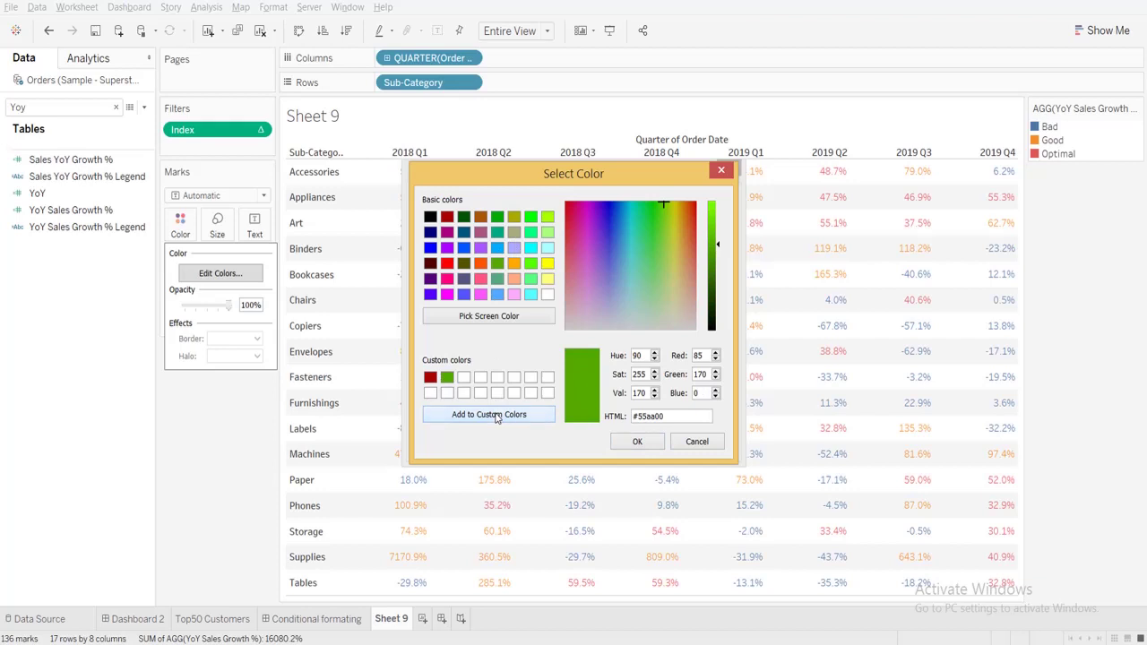
left_click(630, 442)
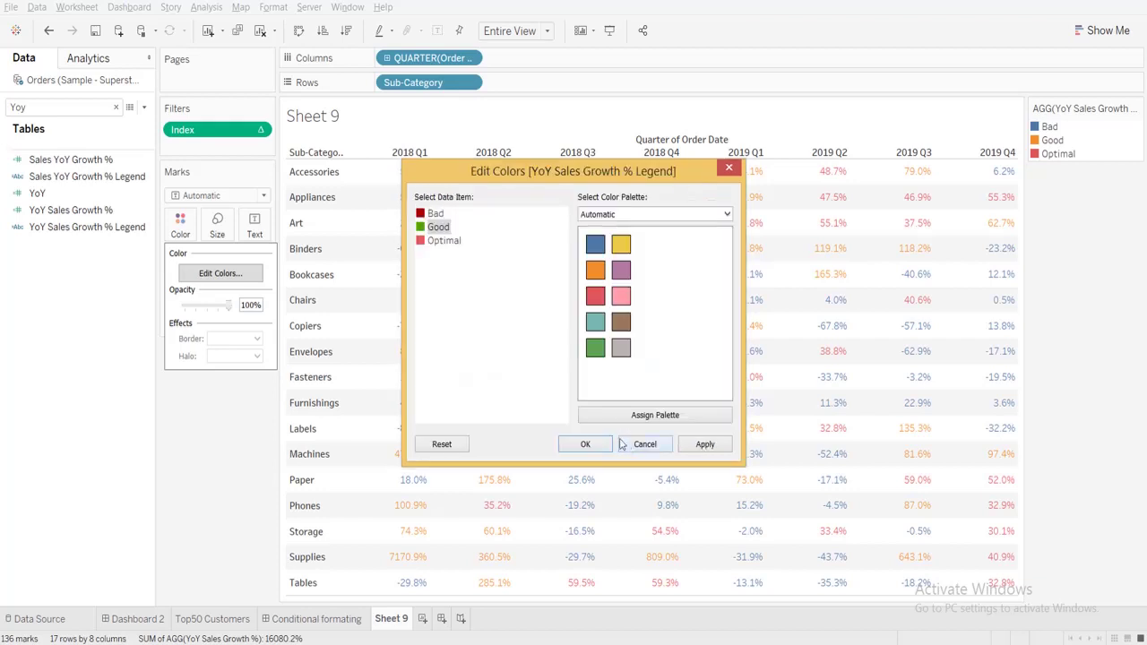
Recolour Optimal to orange #ff5500, saved in the third custom colour slot.
left_click(420, 242)
left_click(419, 242)
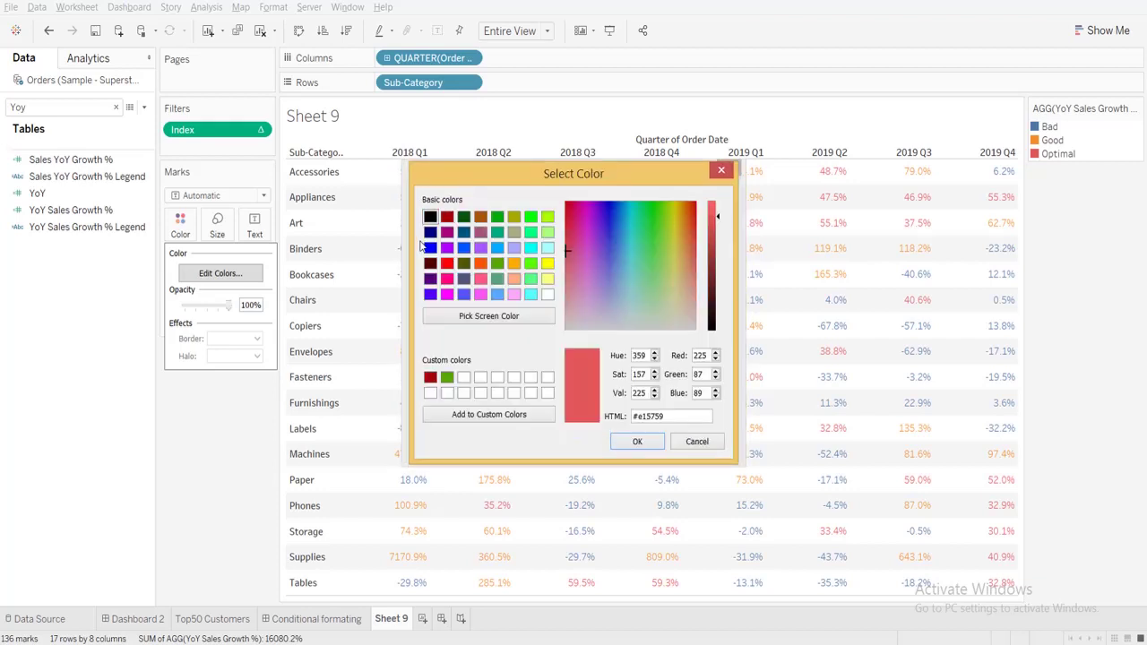
left_click(481, 264)
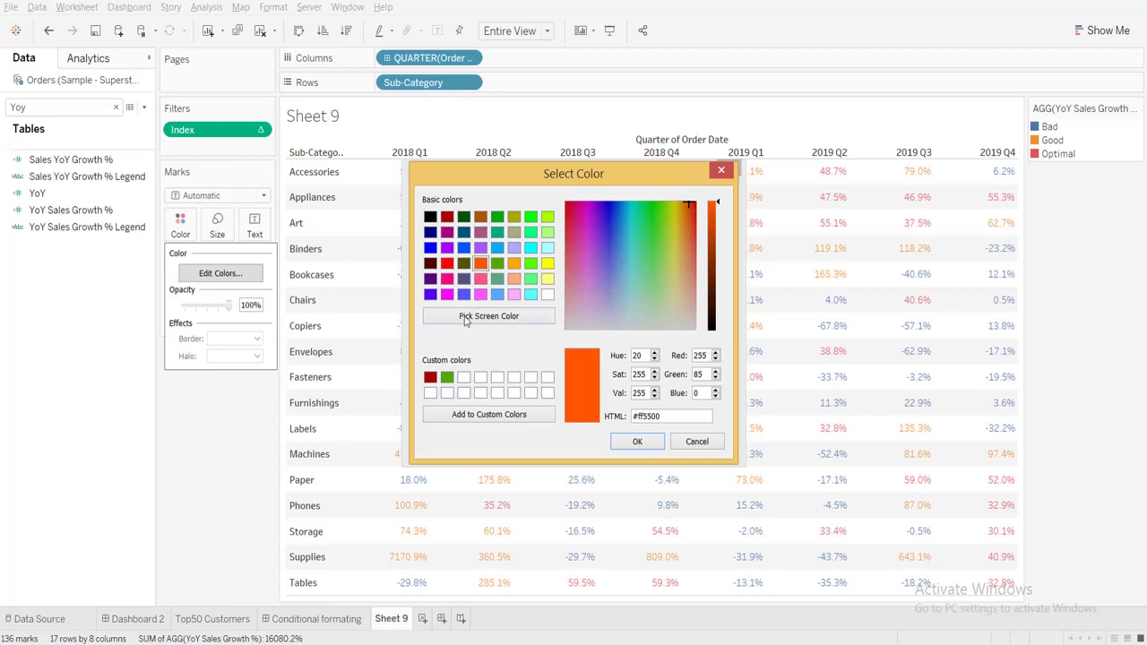
left_click(481, 414)
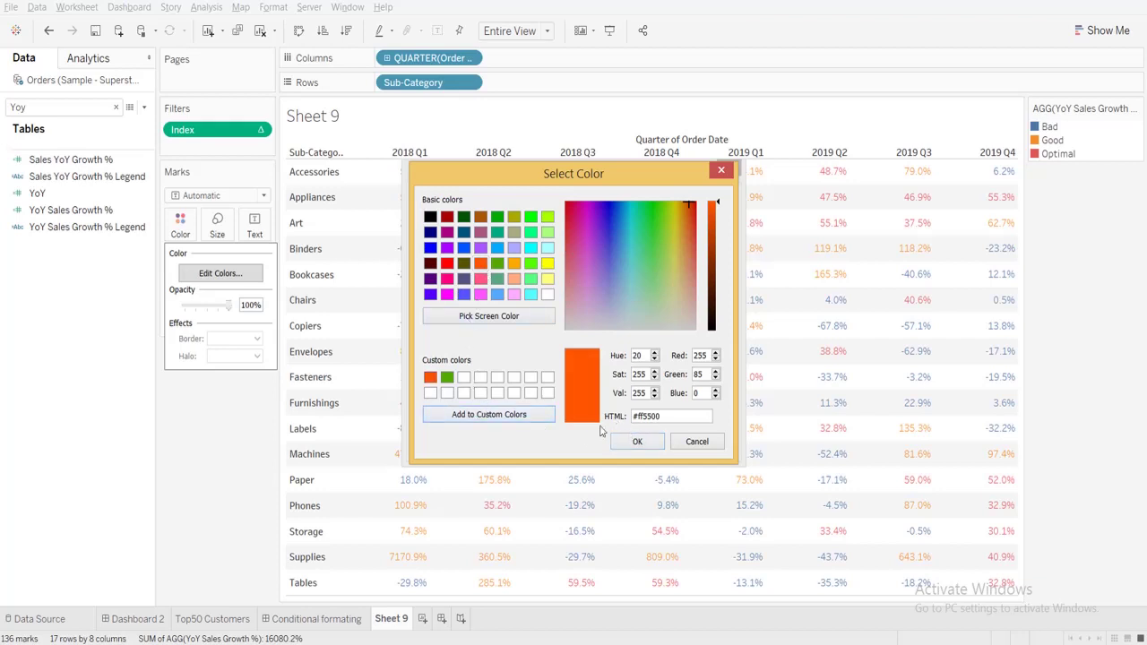
left_click(465, 380)
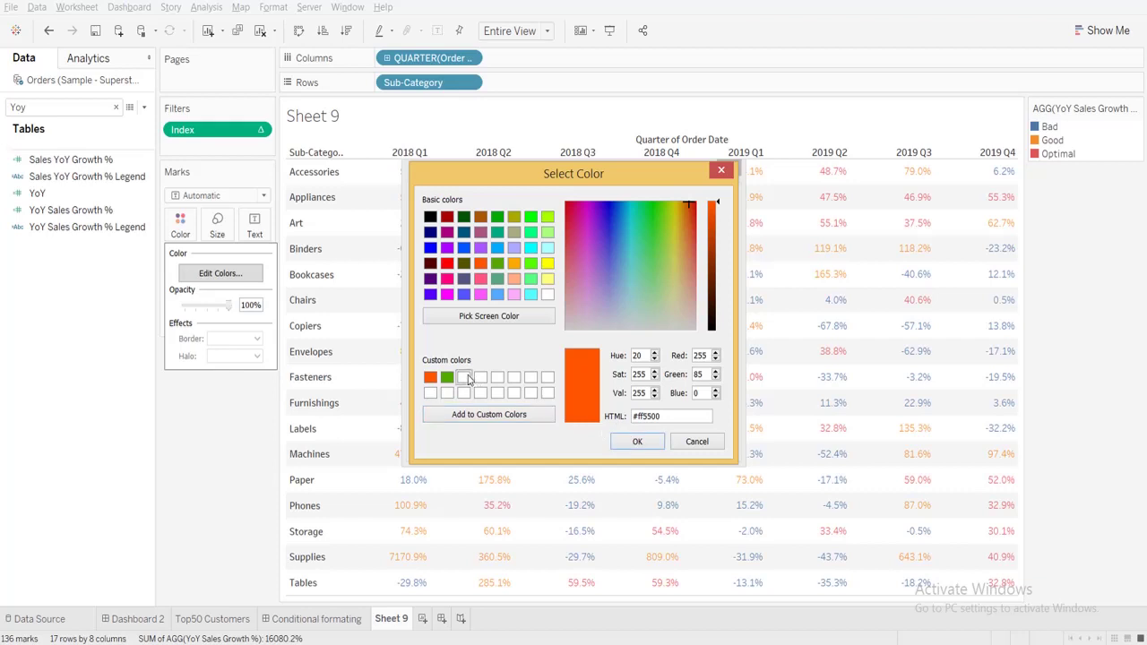
left_click(482, 263)
left_click(491, 416)
left_click(639, 443)
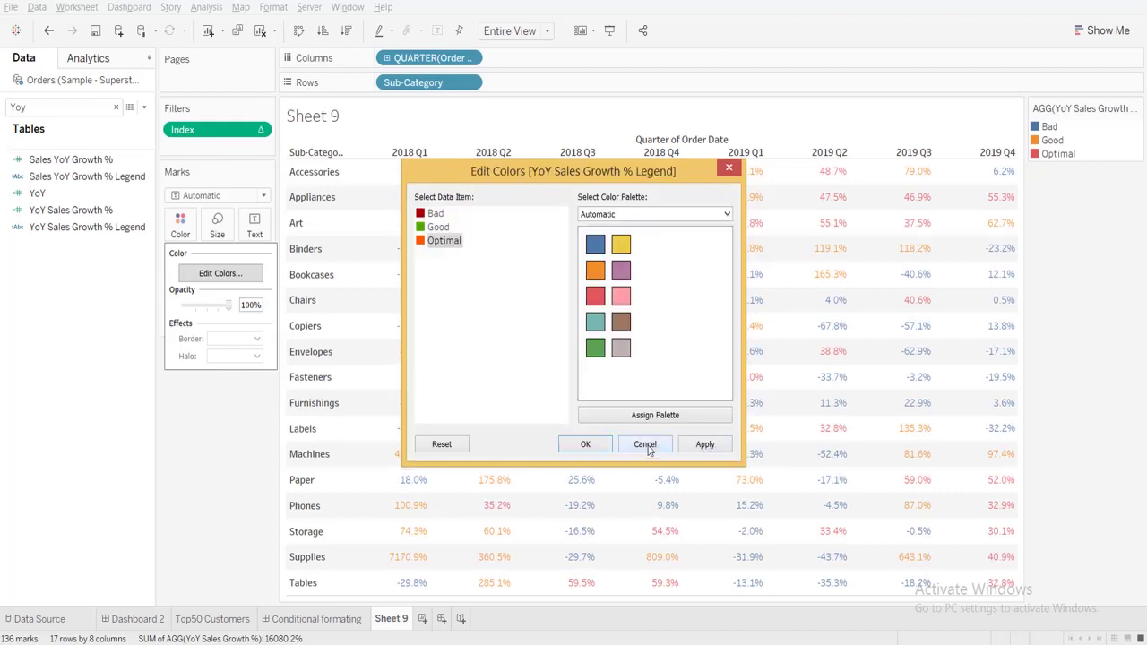
Apply the new legend colours, then search the Data pane for 'calc' to show Calculation1–4.
left_click(602, 449)
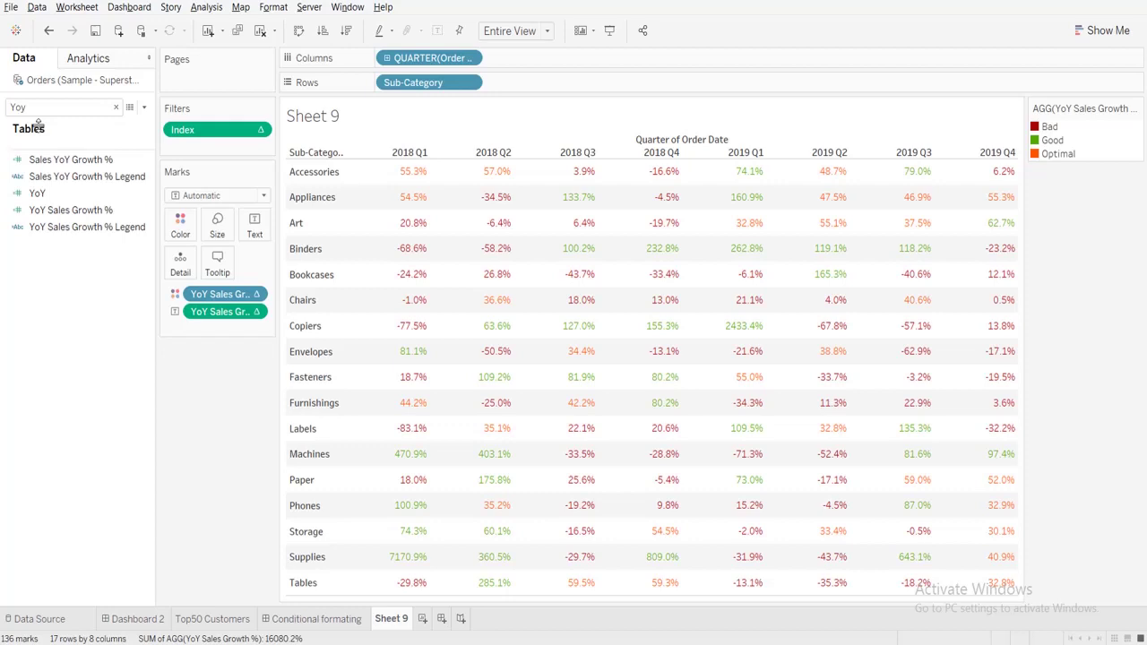
left_click(33, 108)
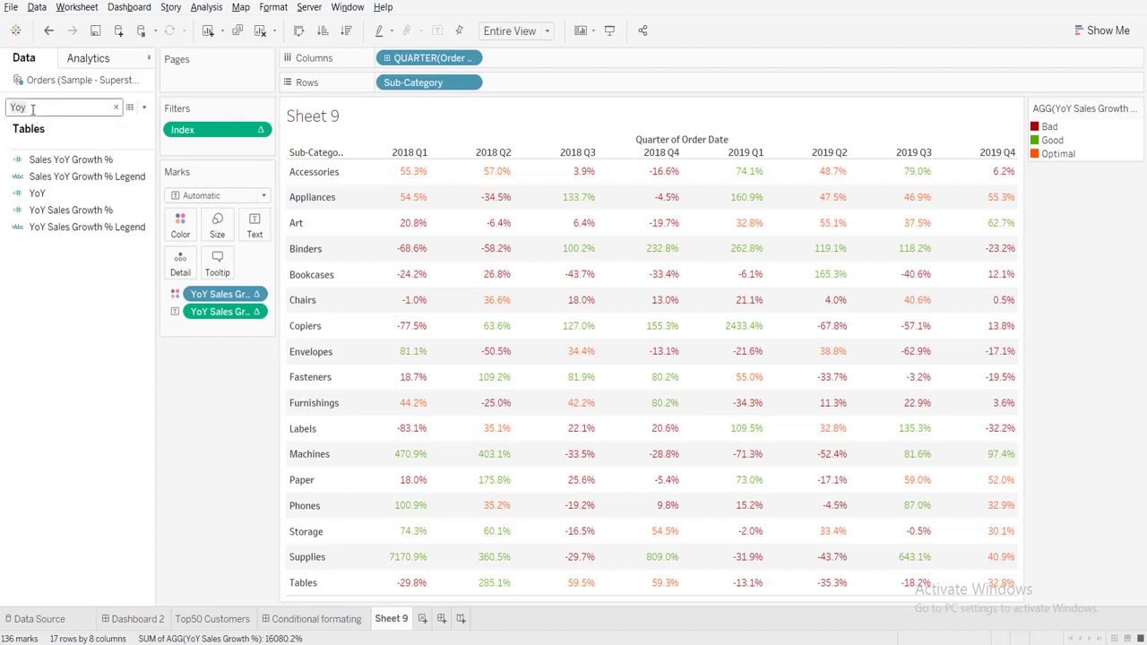
type("YoY")
key("BackSpace")
key("BackSpace")
key("BackSpace")
type("num")
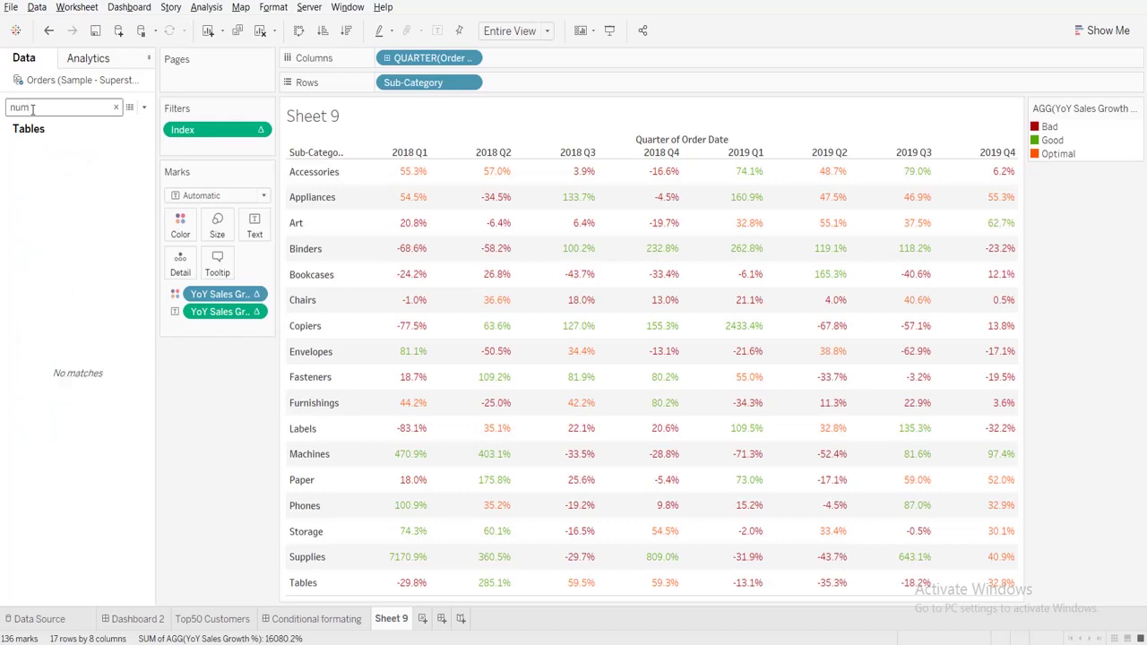
key("BackSpace")
key("BackSpace")
key("BackSpace")
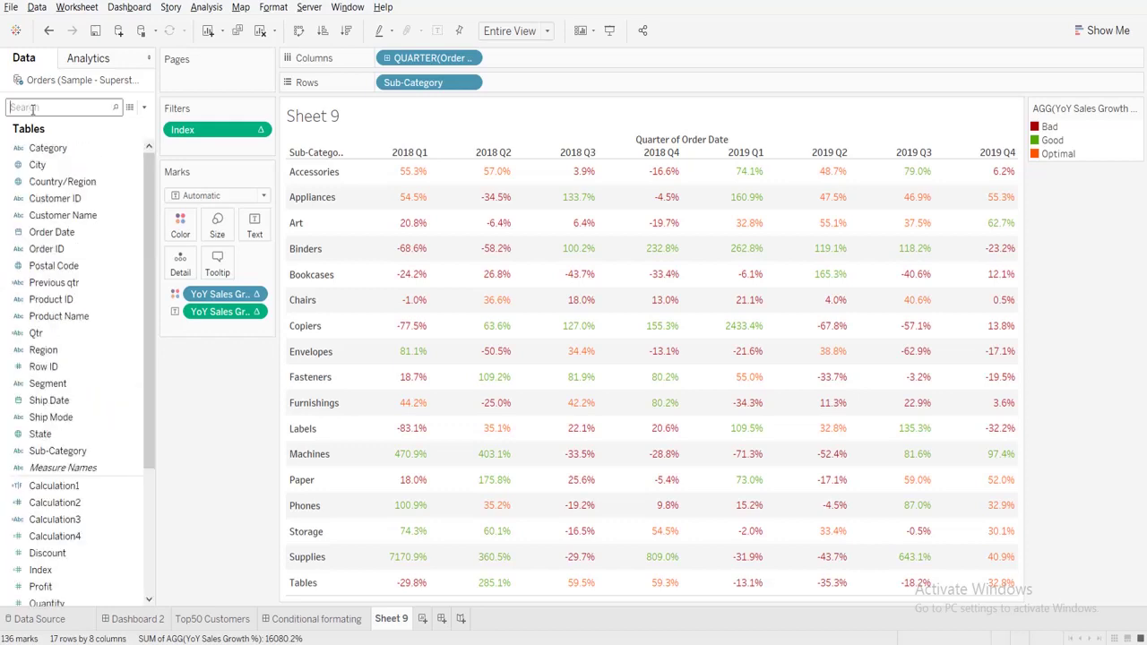
type("cal")
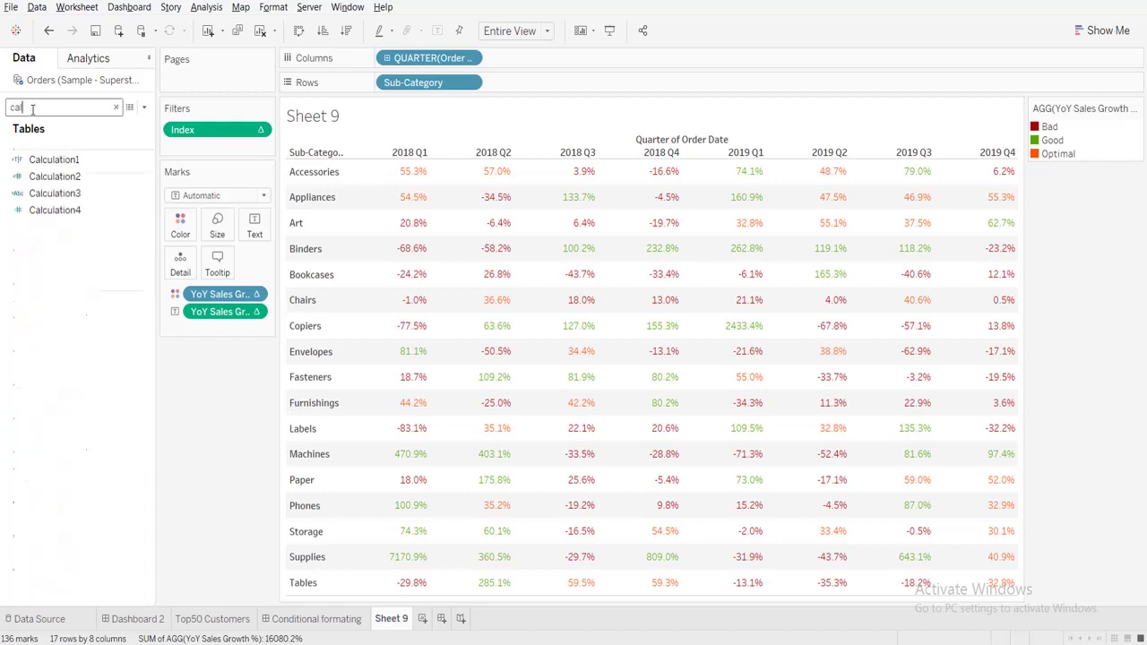
type("c")
Check Calculation4's formula, then put it on Size aggregated as Minimum for uniform marks.
right_click(63, 210)
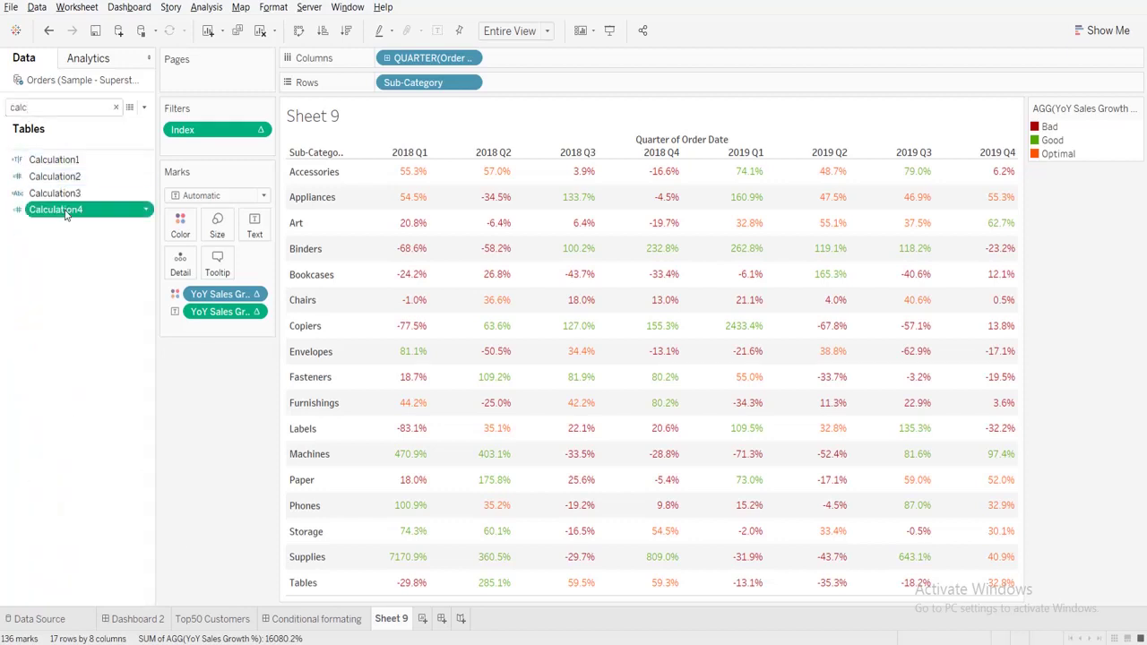
left_click(108, 293)
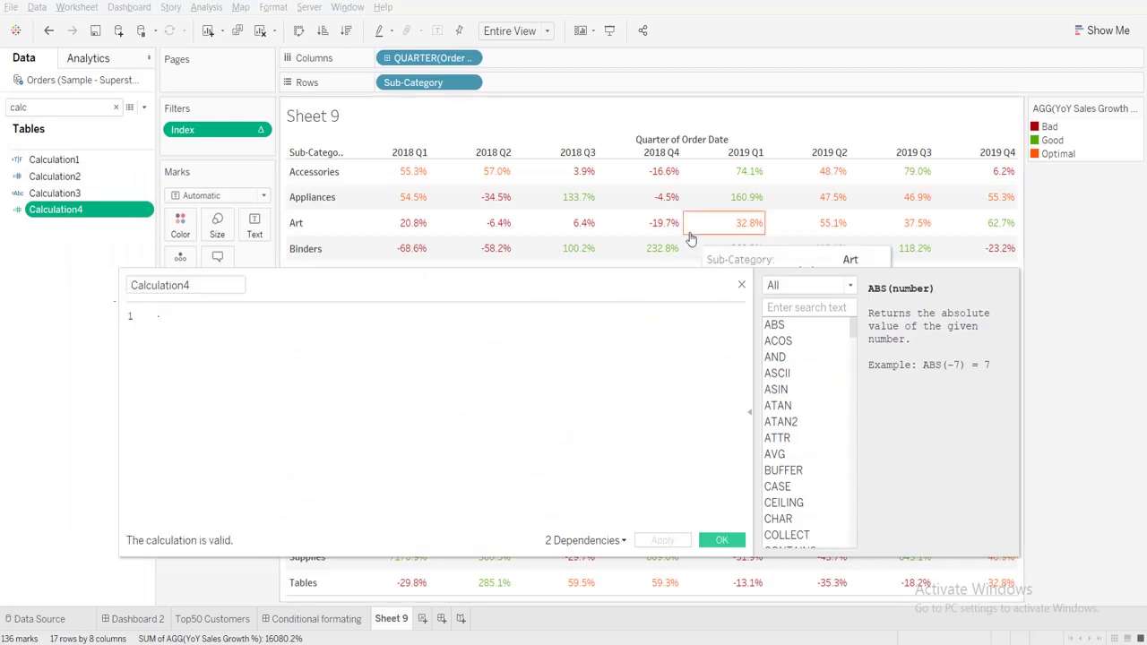
left_click(741, 286)
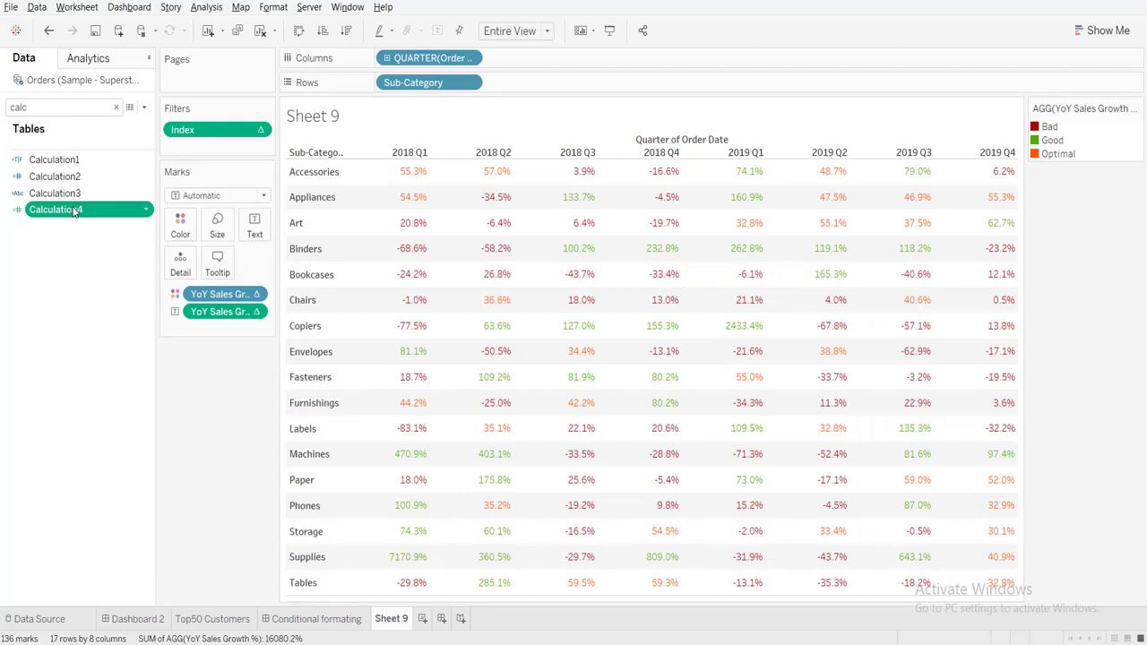
left_click_drag(74, 210, 218, 225)
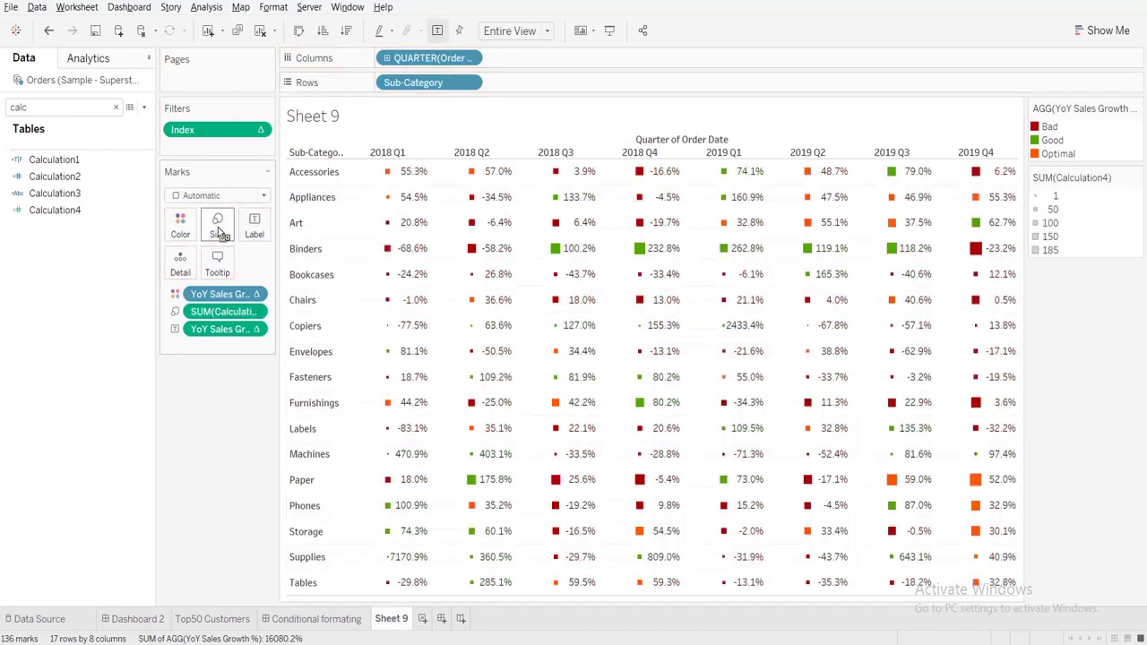
left_click(256, 312)
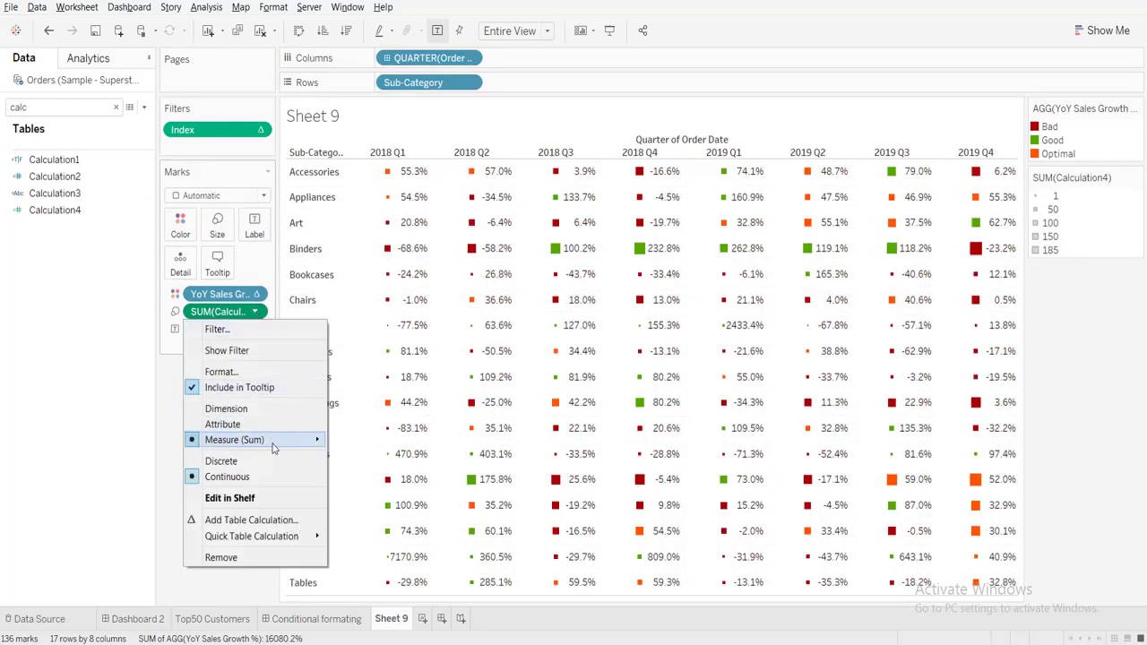
mouse_move(274, 449)
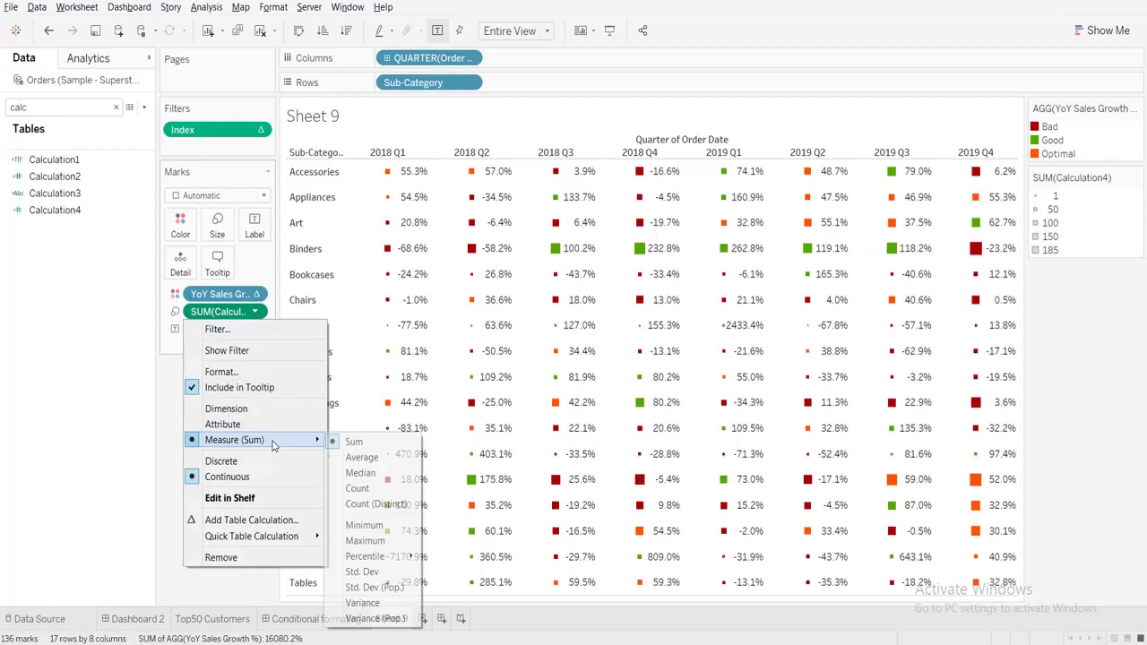
left_click(364, 526)
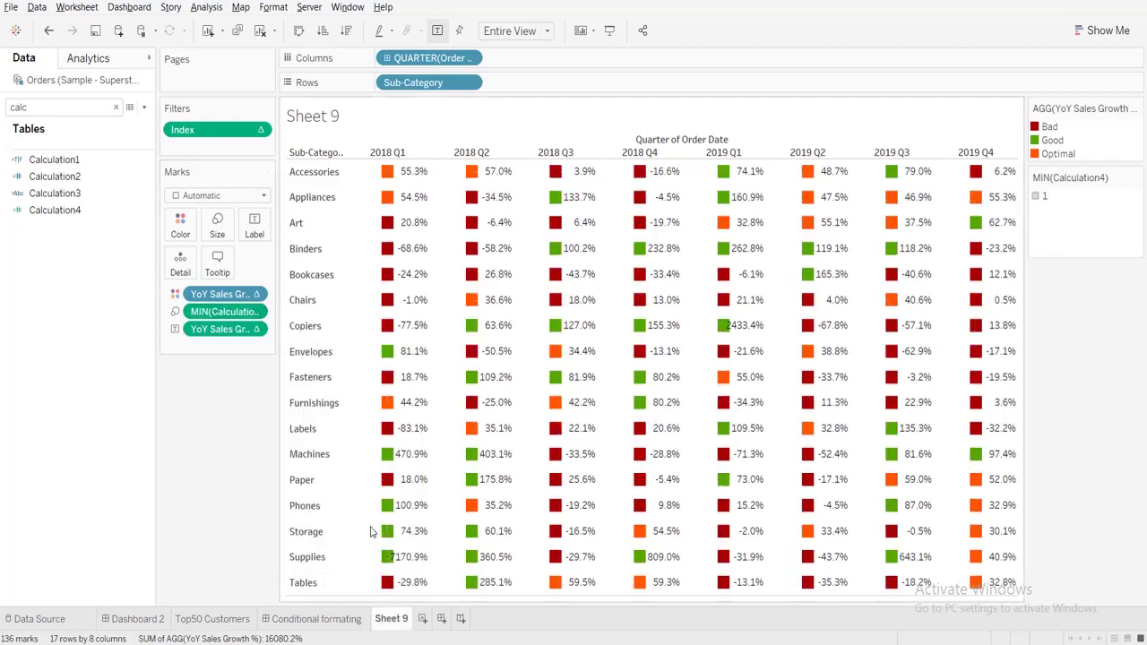
Change the mark type to Bar, enlarge it to fill each cell, and clear the field search.
left_click(195, 199)
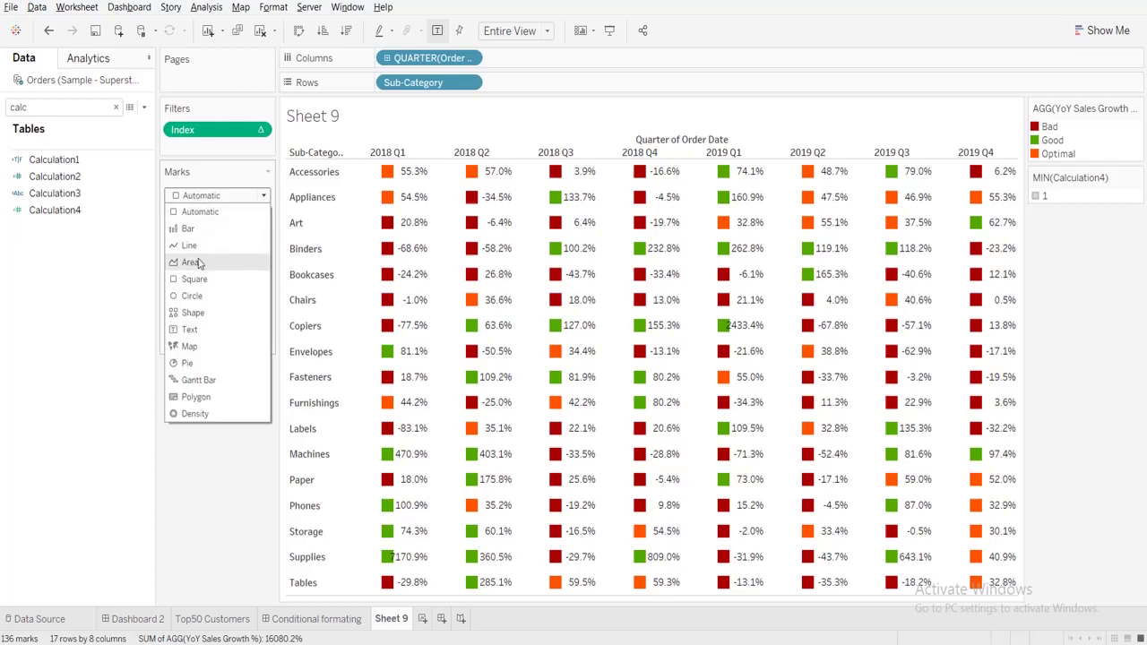
left_click(190, 229)
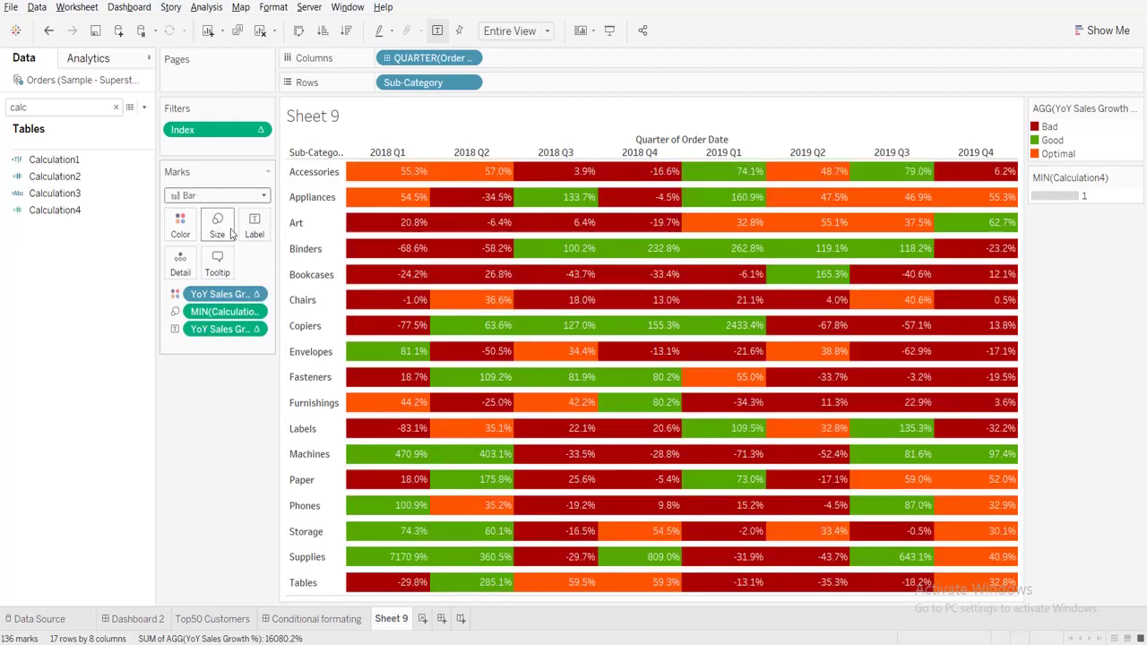
left_click(217, 225)
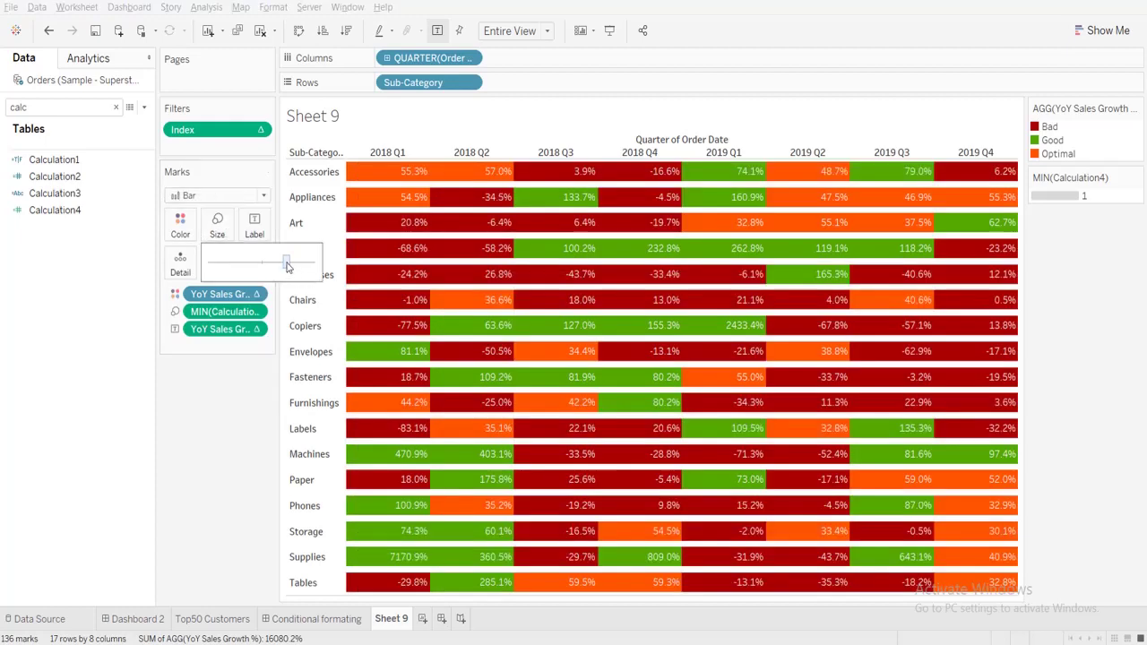
left_click_drag(287, 265, 312, 267)
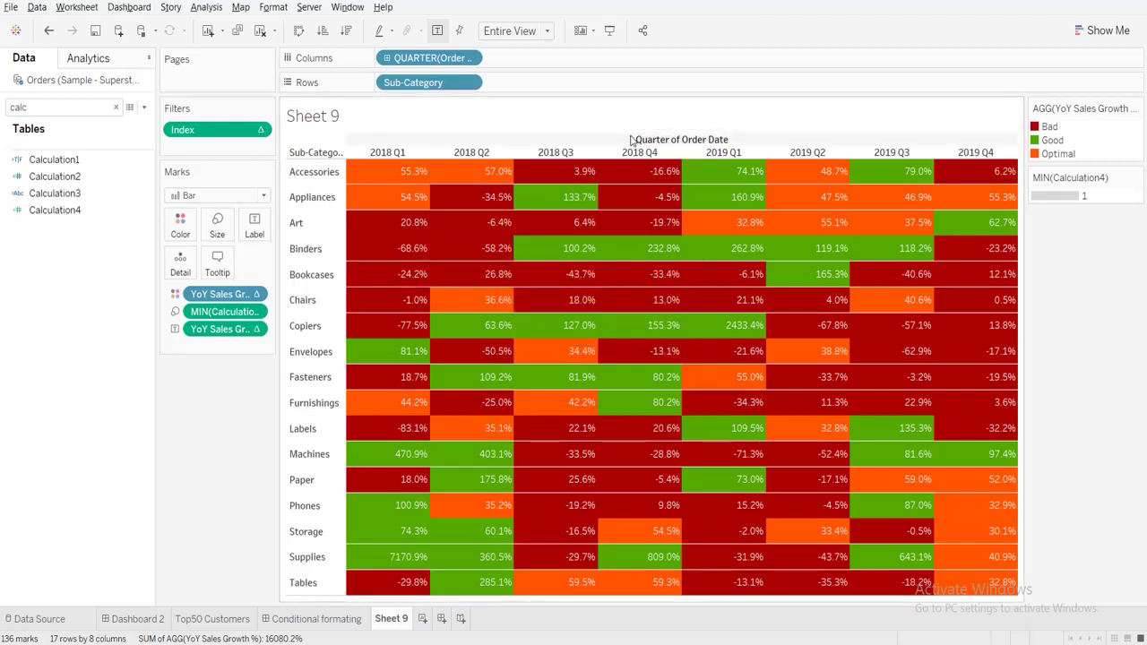
left_click(115, 107)
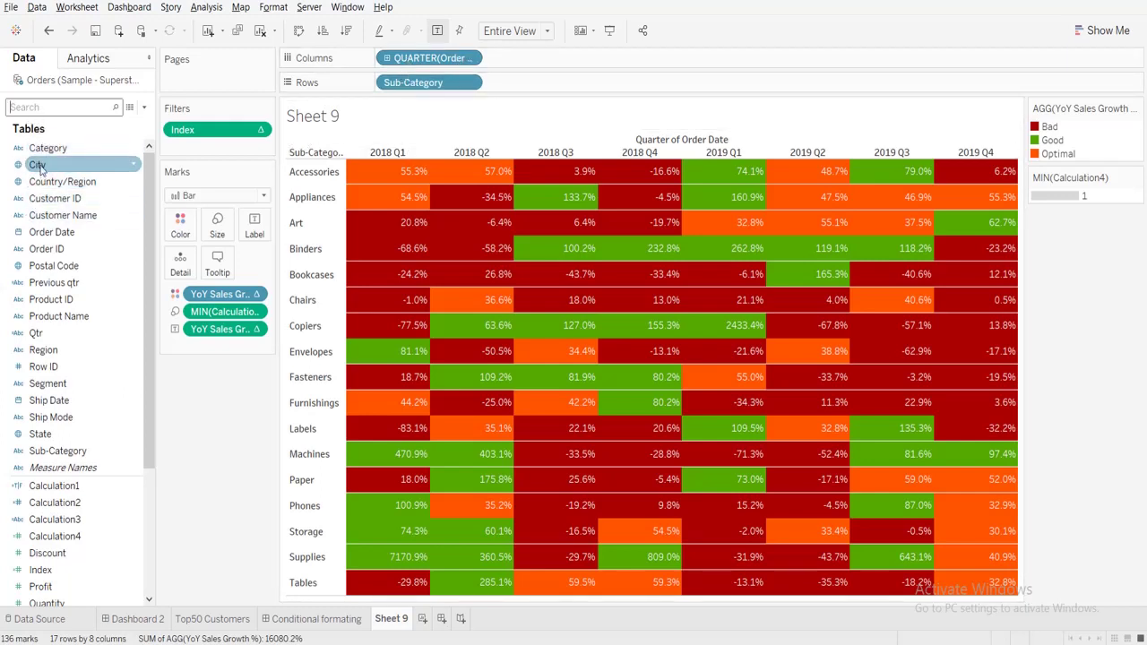
Add a City filter keeping the eleven cities from Aberdeen through Andover.
left_click_drag(38, 167, 178, 152)
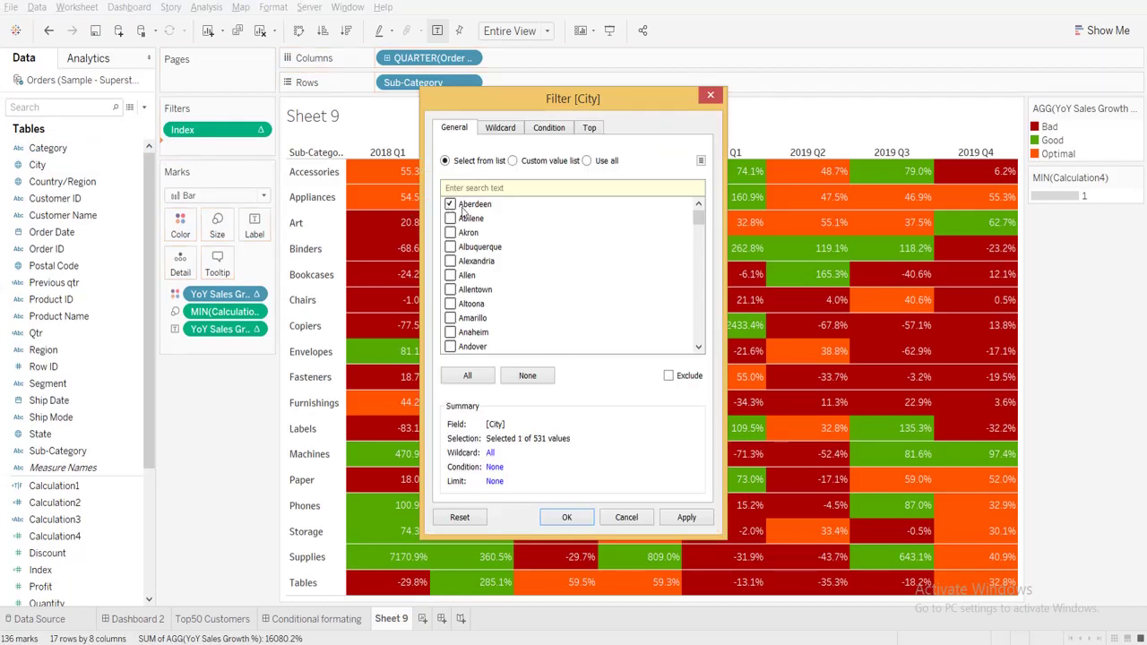
left_click_drag(452, 205, 459, 275)
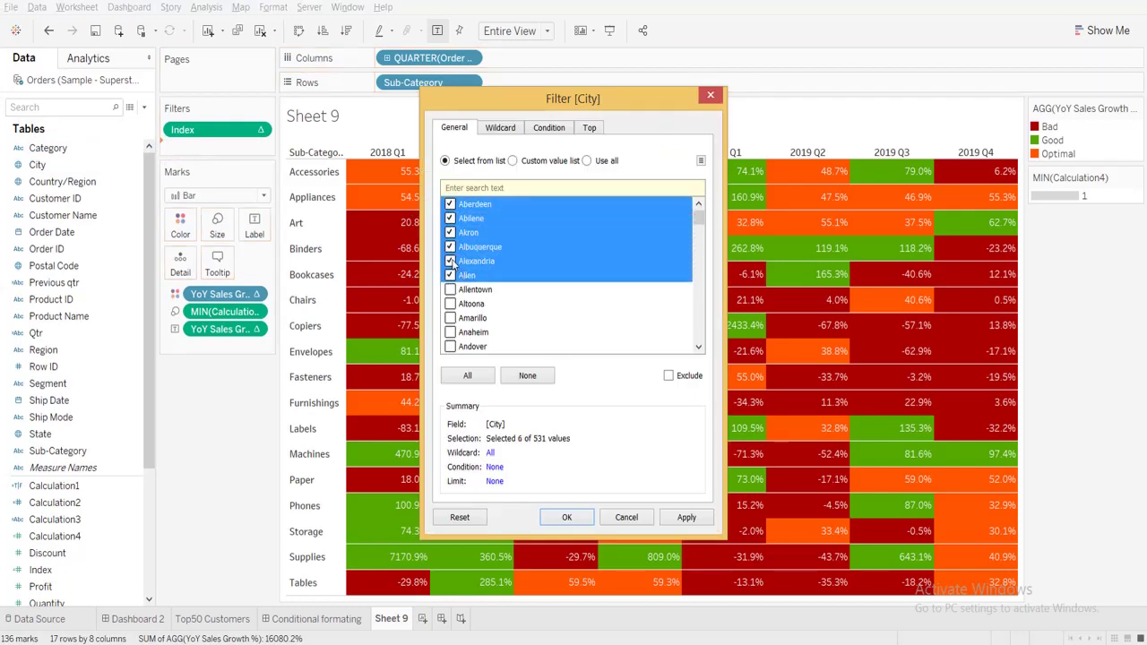
left_click(688, 524)
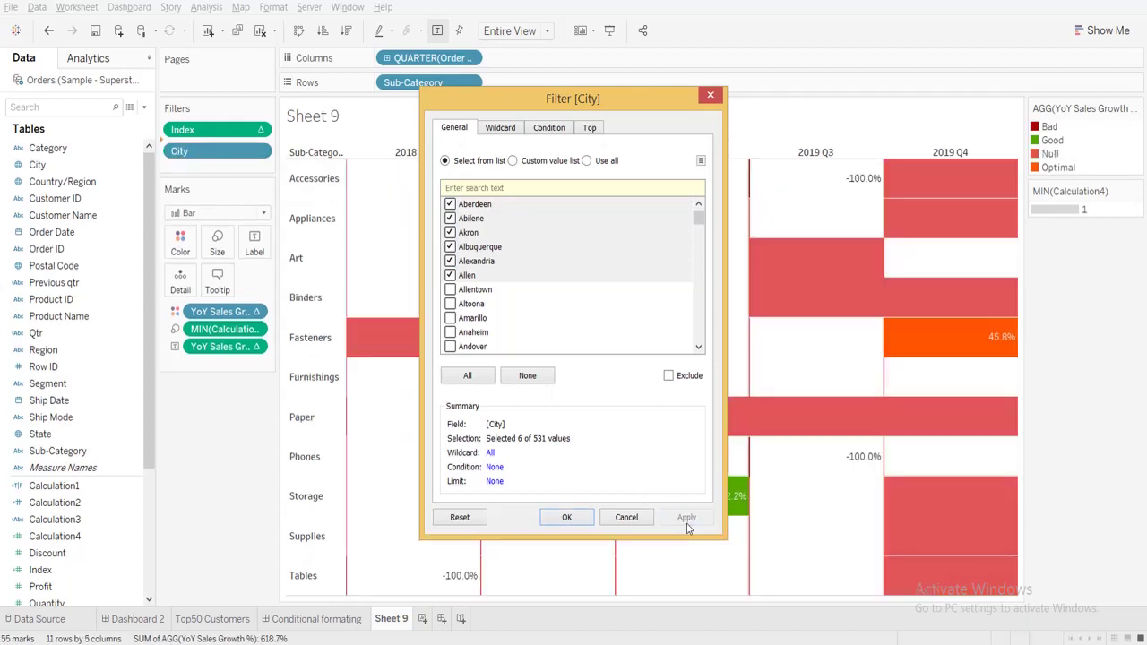
left_click(451, 289)
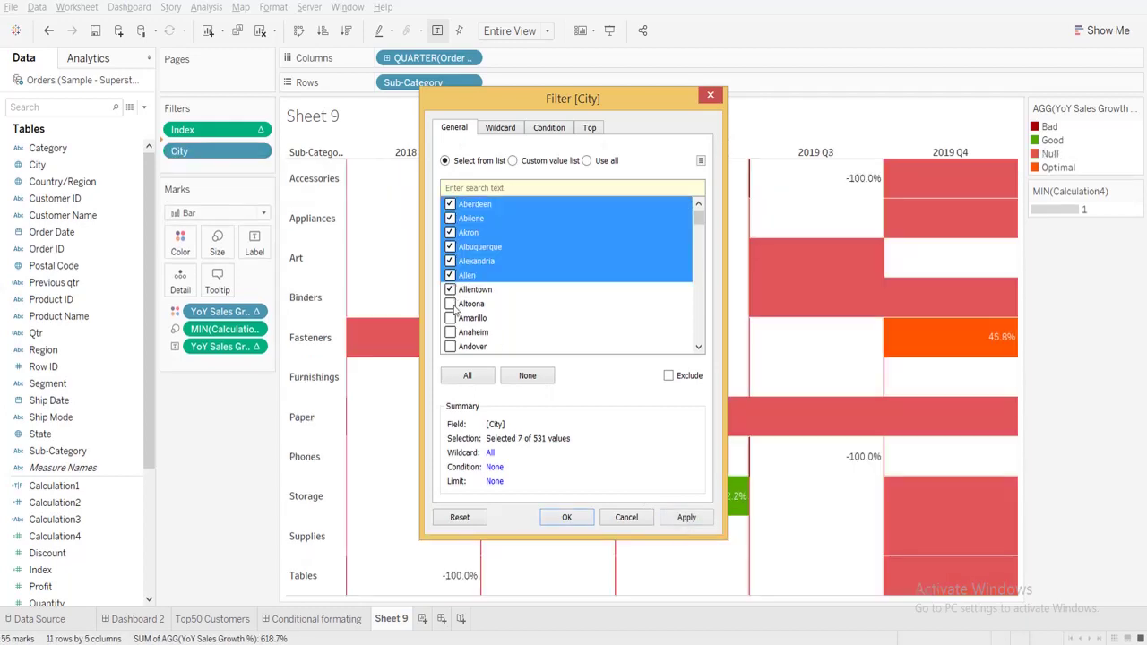
left_click(452, 304)
left_click(451, 332)
left_click(451, 318)
left_click(451, 346)
left_click(576, 526)
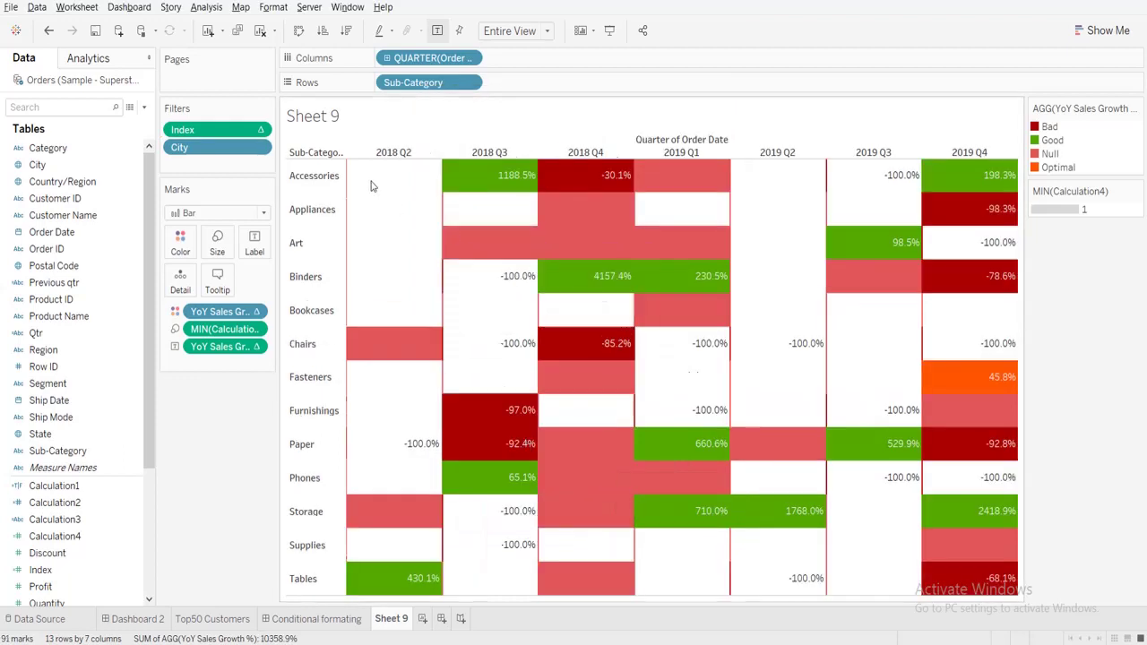
right_click(372, 186)
In the Format Borders settings, give cell, pane and header borders a grey line.
left_click(413, 262)
left_click(71, 84)
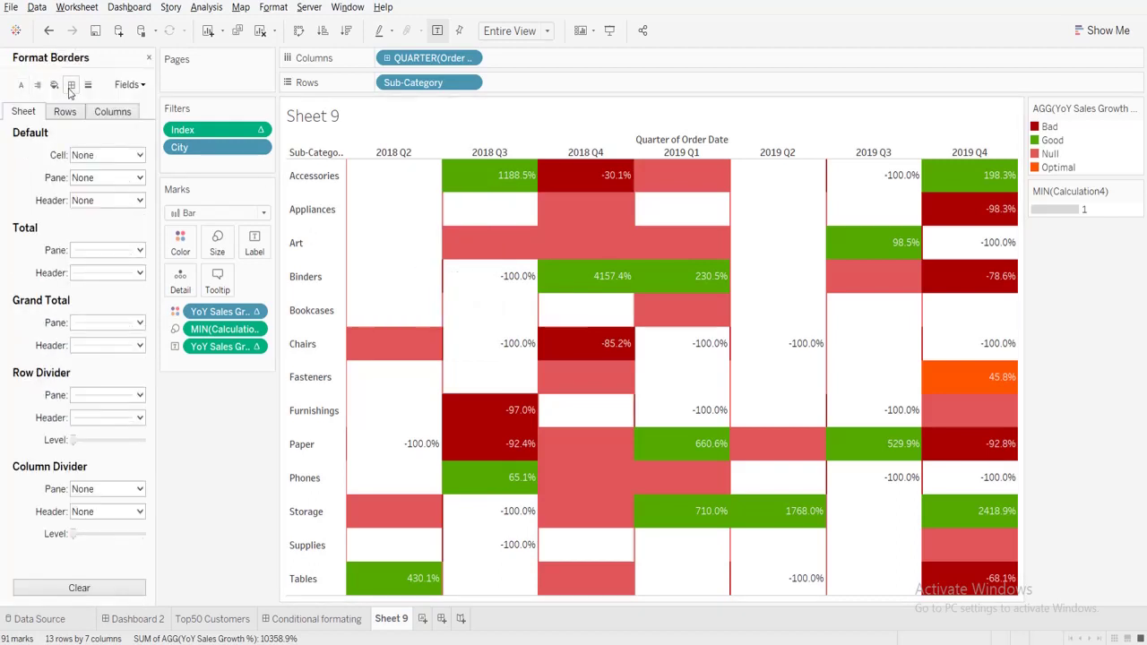
left_click(89, 157)
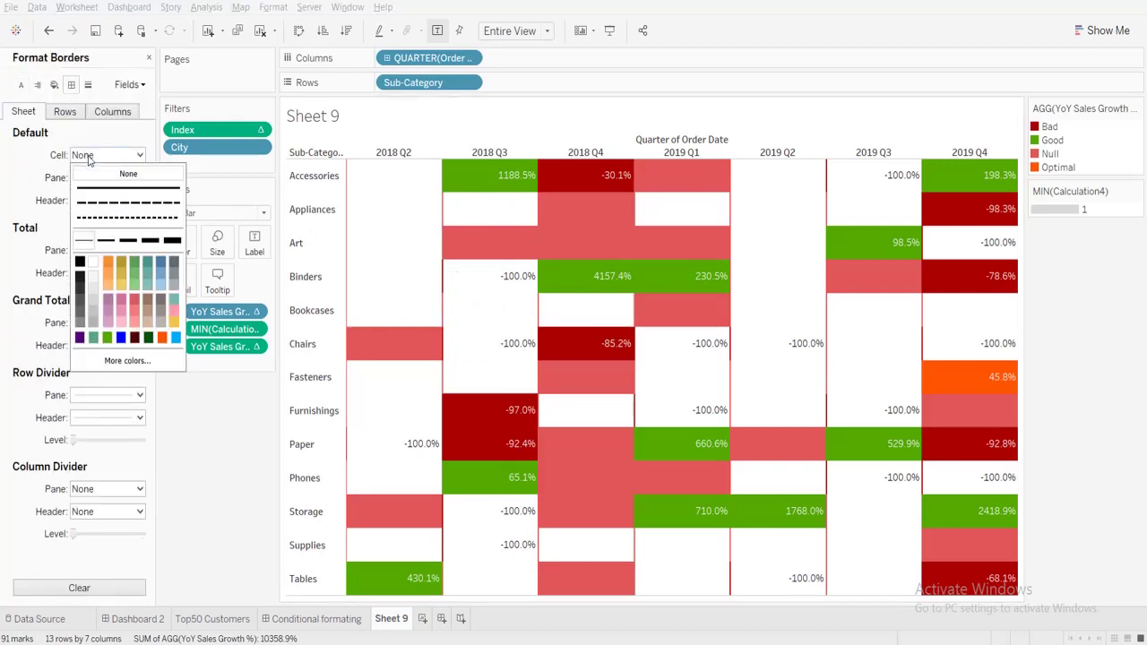
left_click(79, 327)
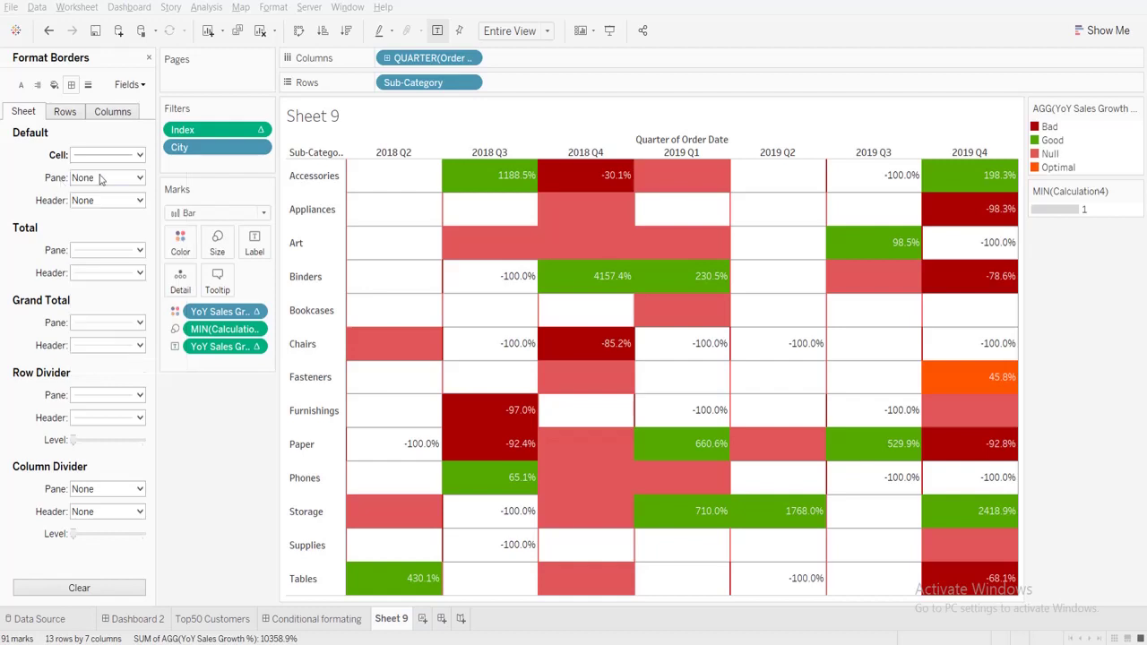
left_click(99, 178)
left_click(82, 346)
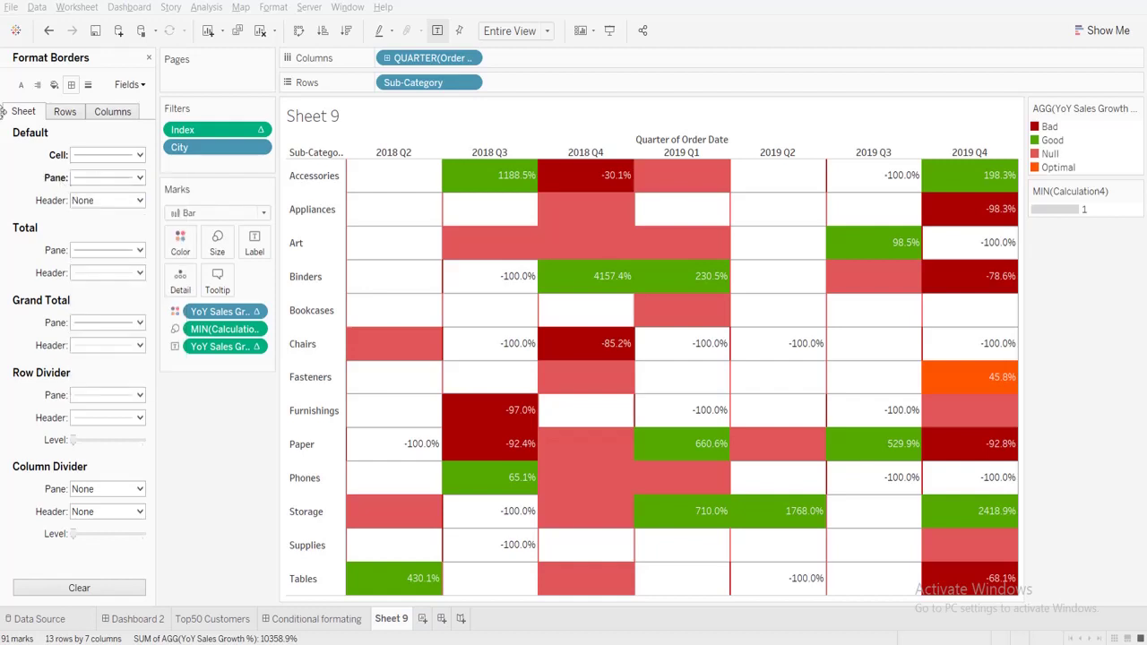
left_click(86, 204)
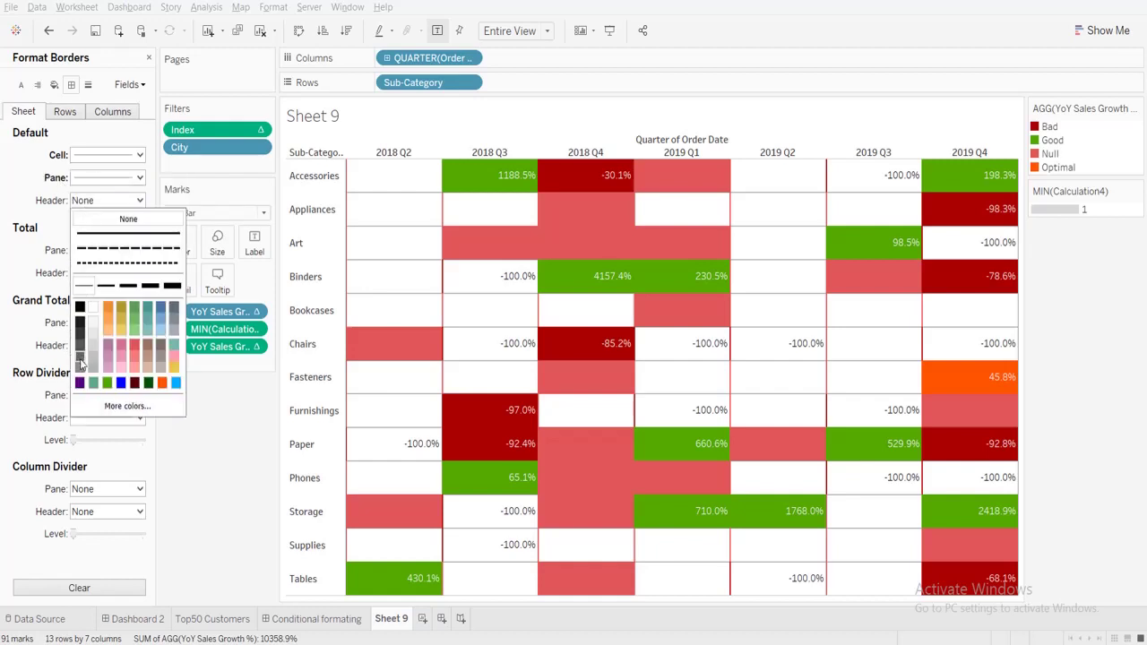
left_click(80, 360)
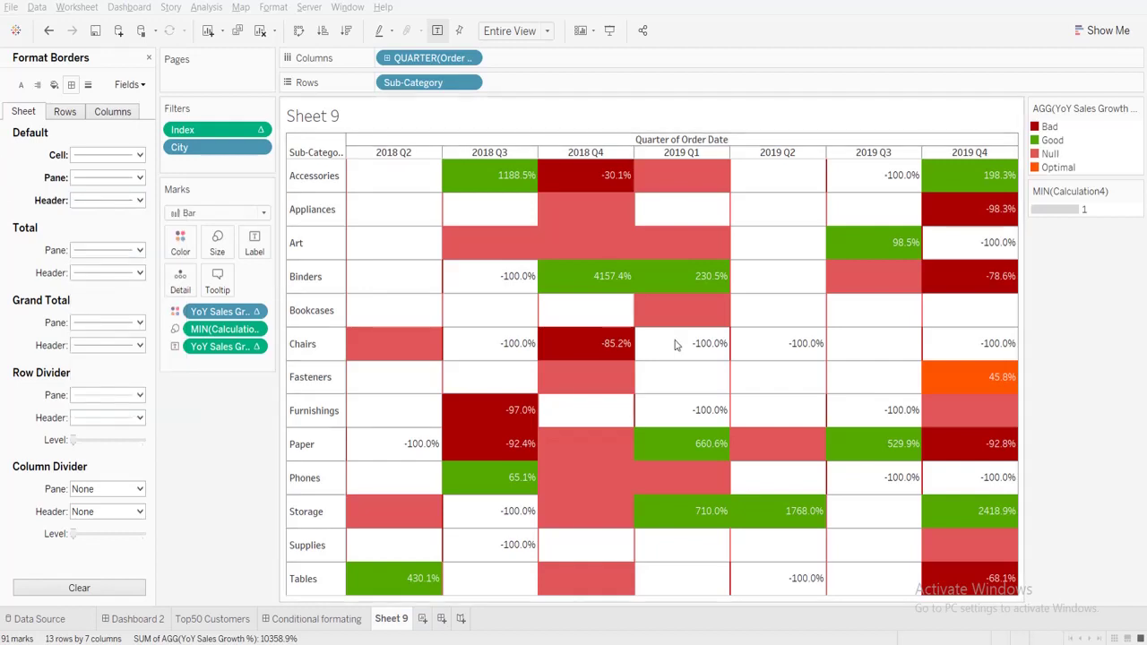
left_click(838, 286)
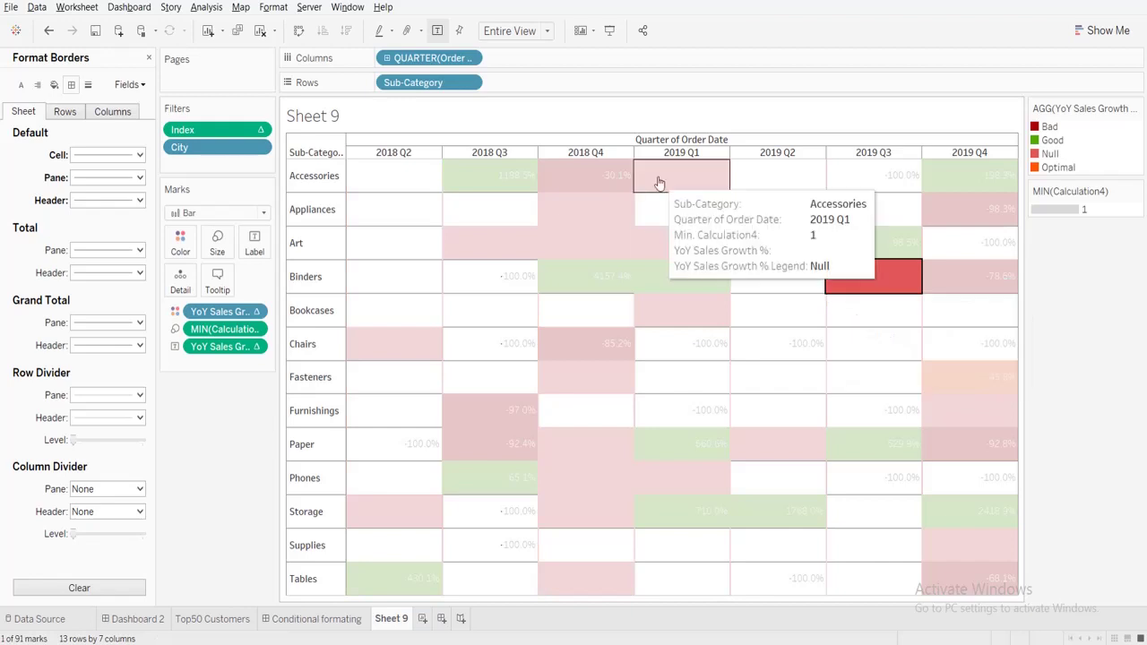
key("Escape")
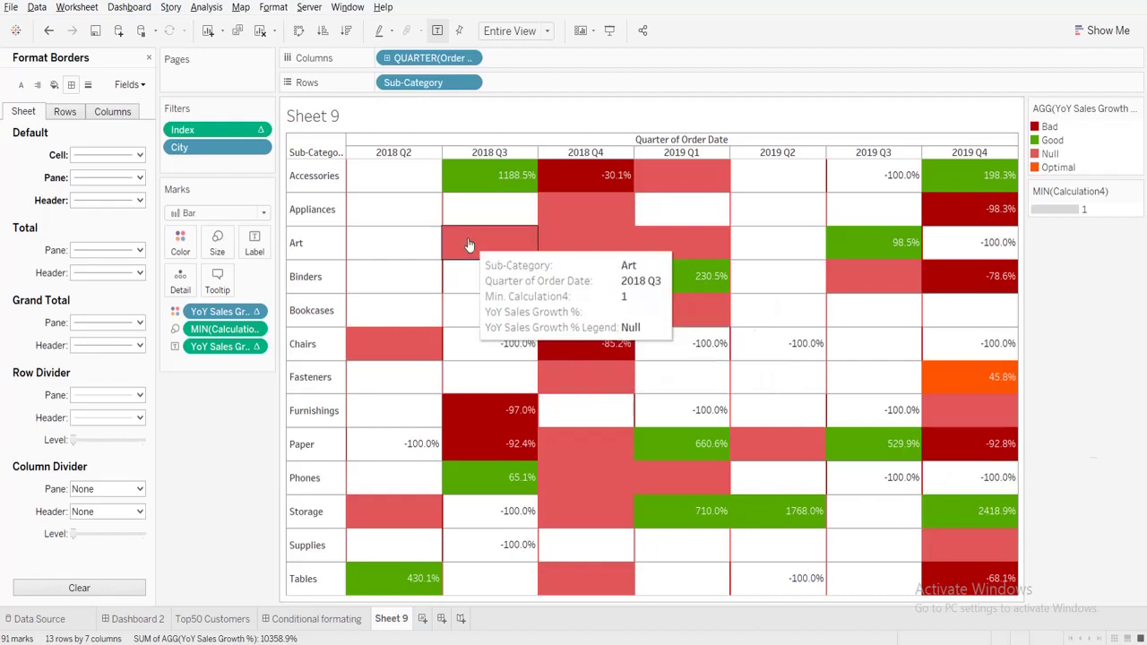
left_click(149, 58)
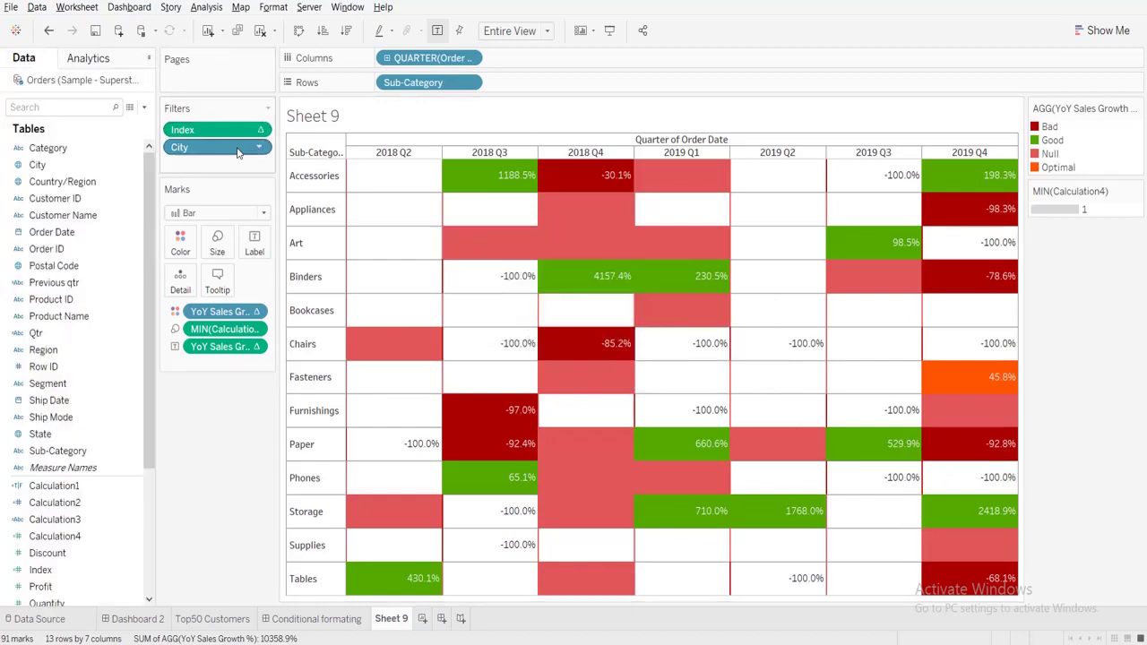
Change the Null legend entry's colour to grey in Edit Colors and confirm.
left_click_drag(238, 153, 36, 219)
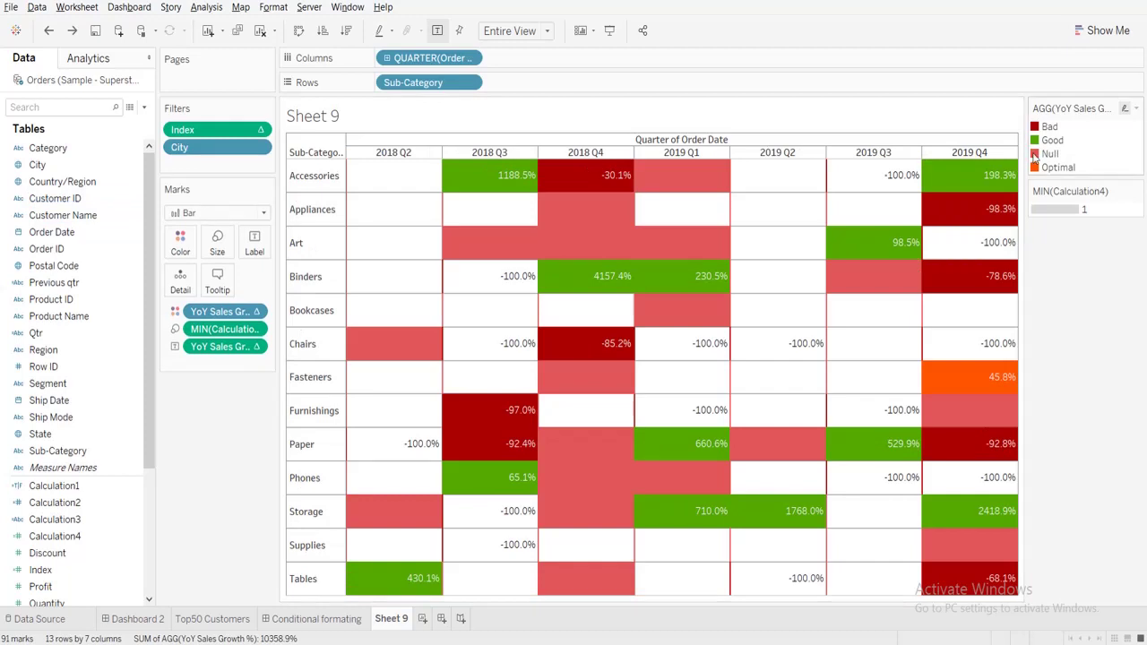
left_click(1037, 156)
double_click(1037, 156)
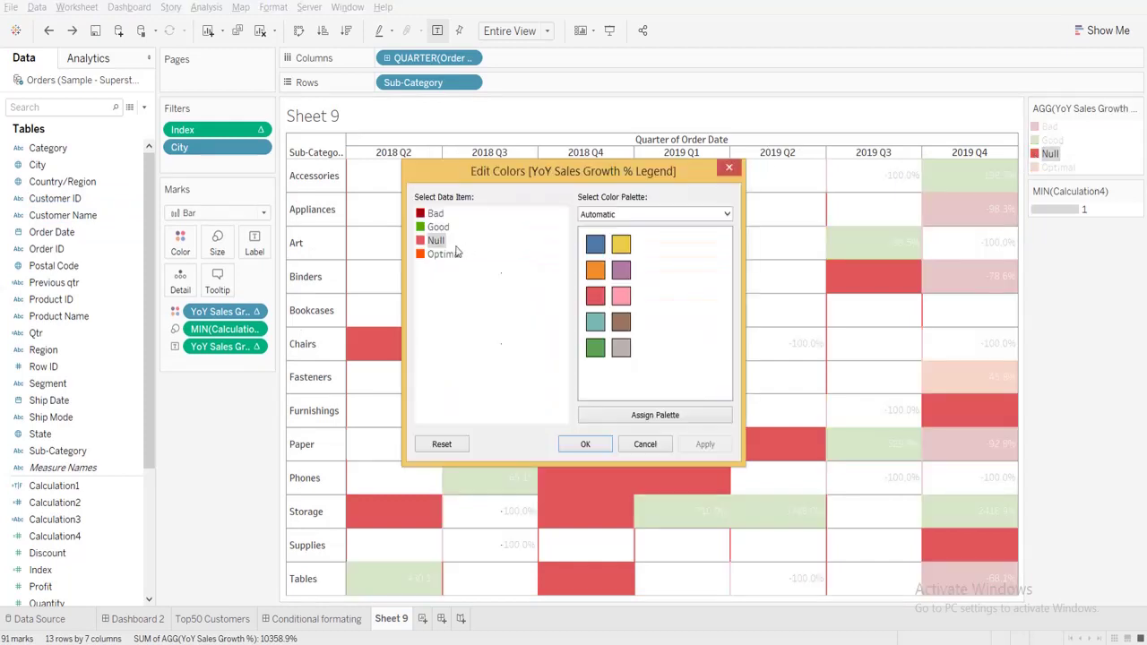
left_click(621, 348)
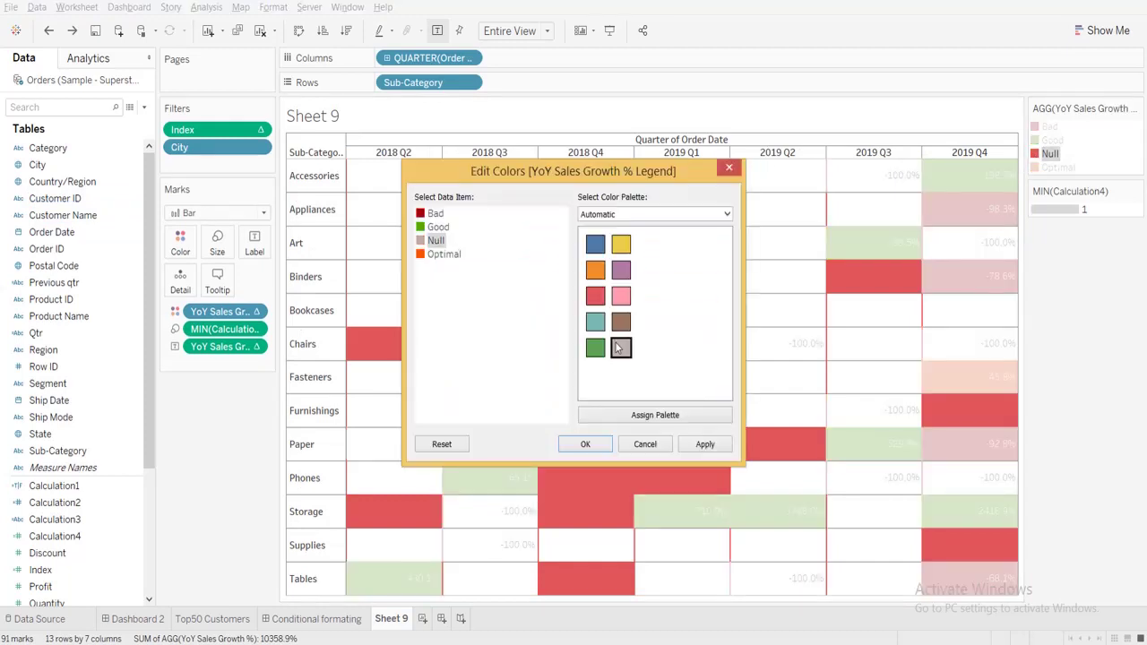
left_click(706, 445)
left_click(587, 444)
mouse_move(725, 346)
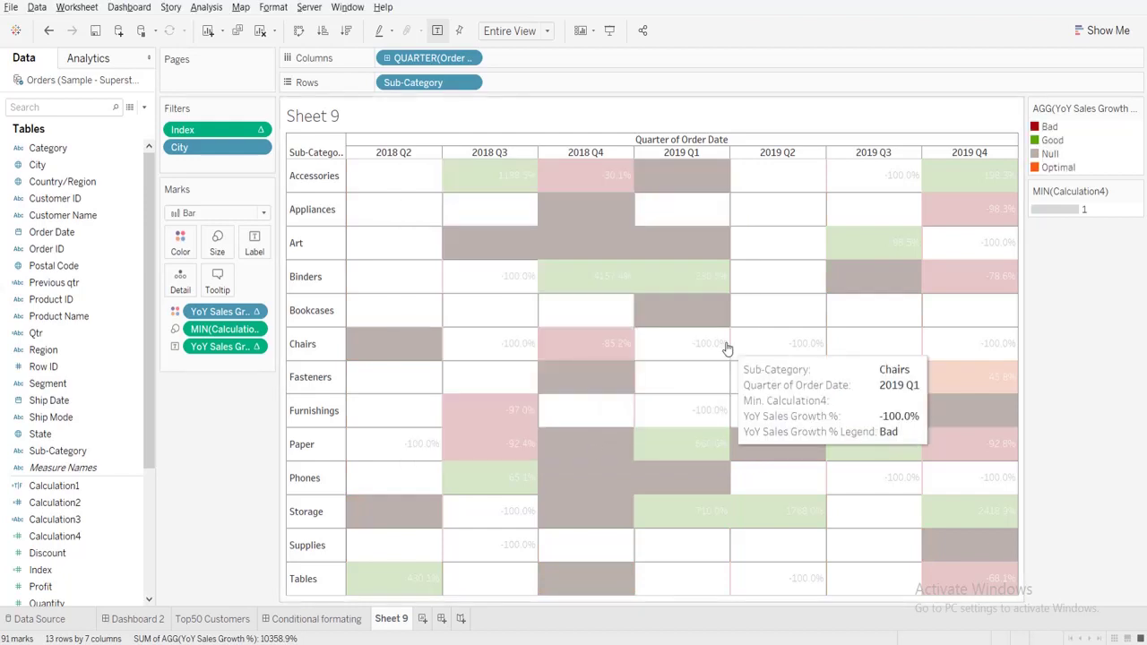
mouse_move(697, 463)
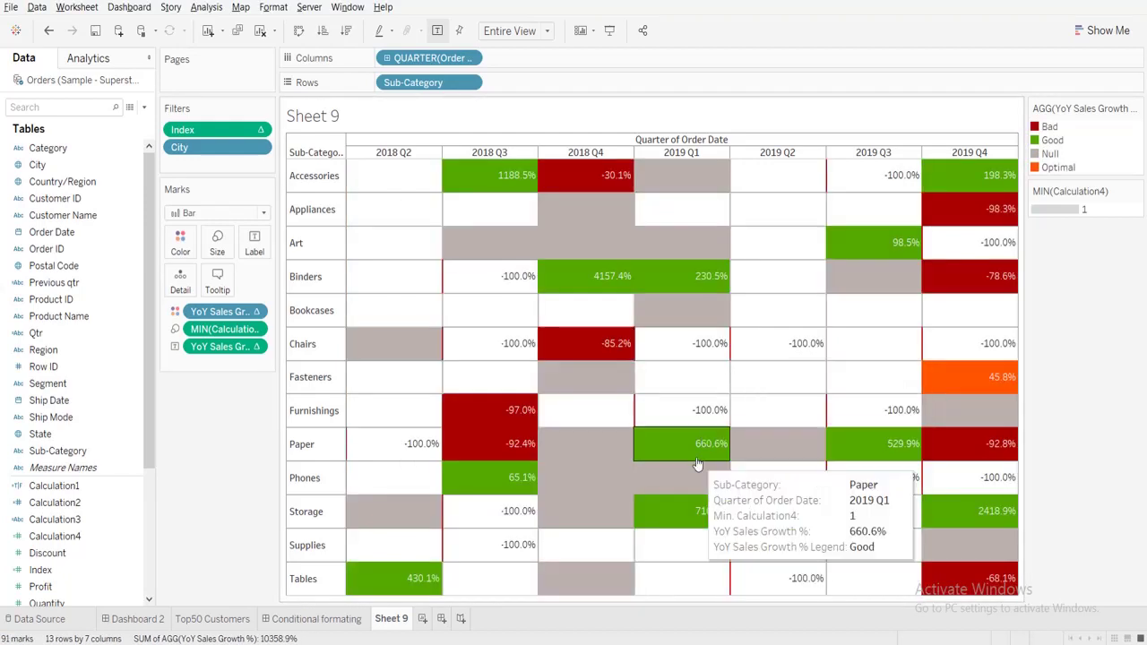